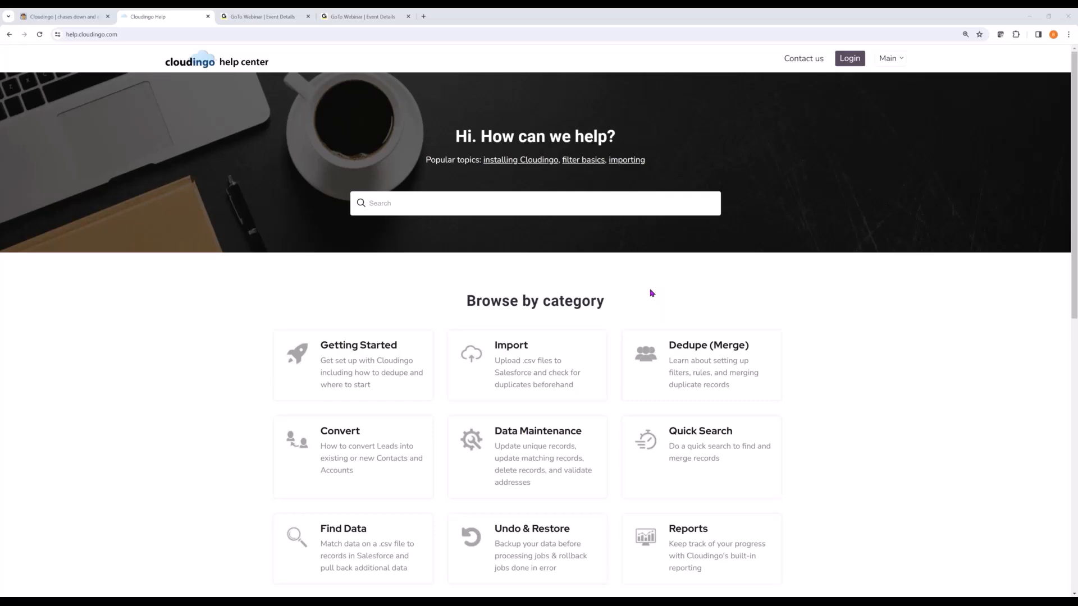
Step: Switch to the Cloudingo app and review its help and support options
left_click(81, 20)
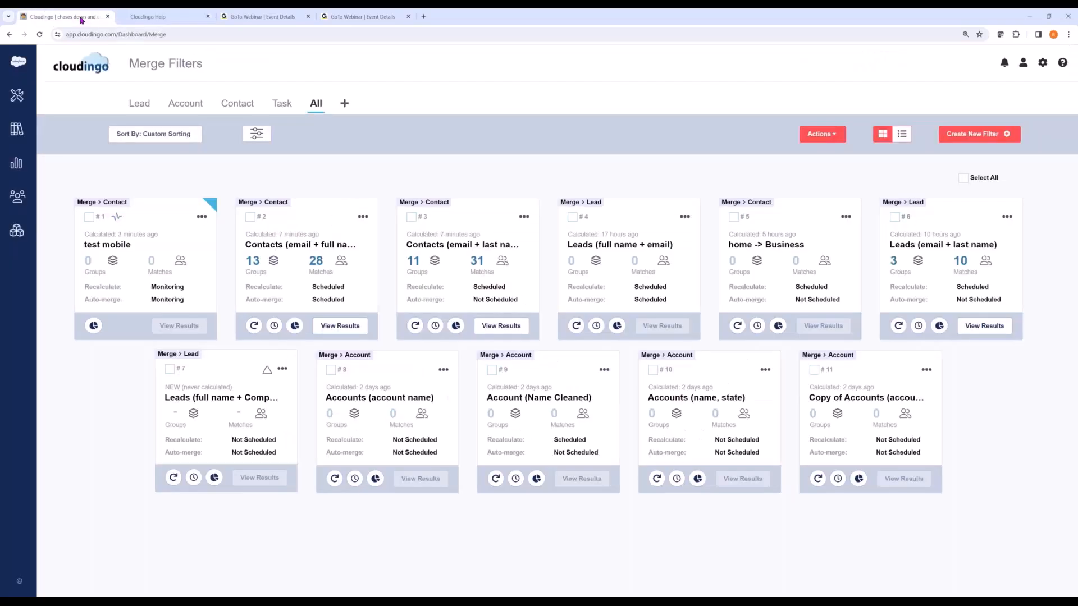
left_click(1062, 66)
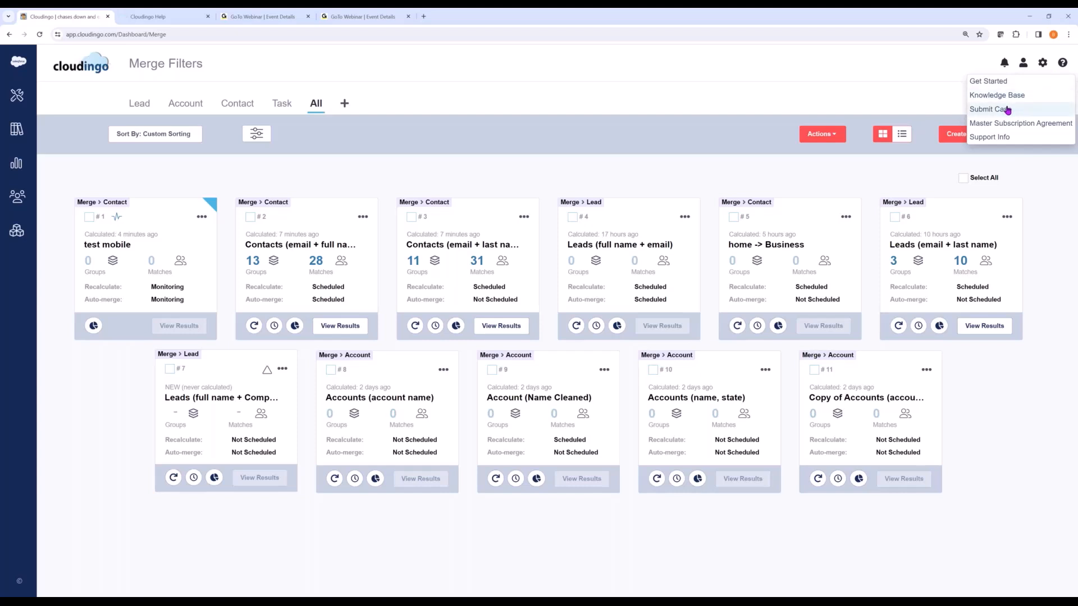
left_click(874, 78)
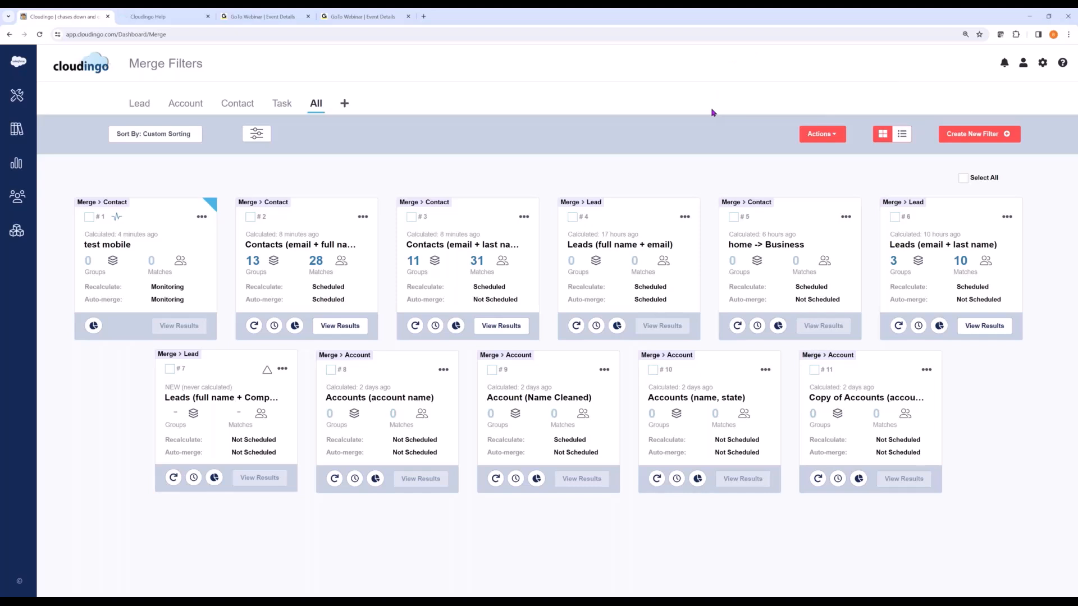
Step: Examine the connected Salesforce account's details and the options offered by the Dedupe and Convert tools
left_click(18, 66)
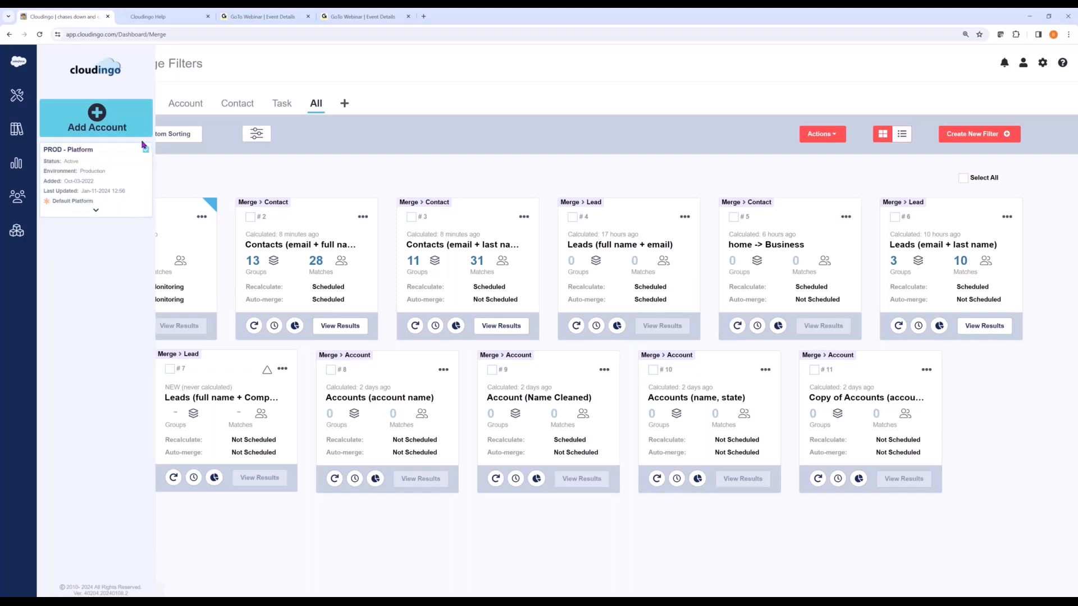
mouse_move(147, 154)
mouse_move(18, 95)
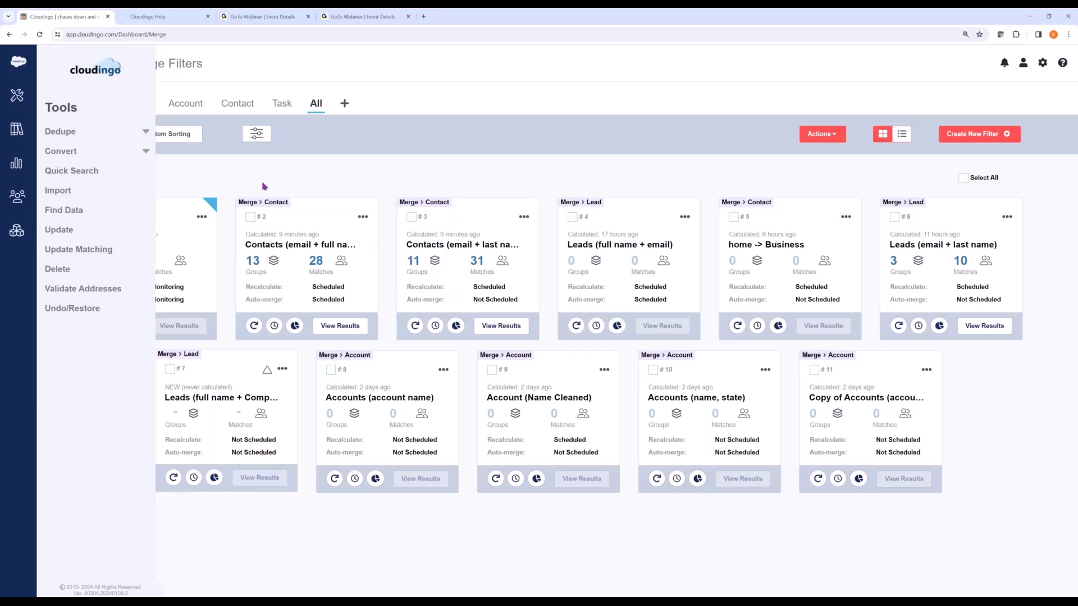
left_click(71, 137)
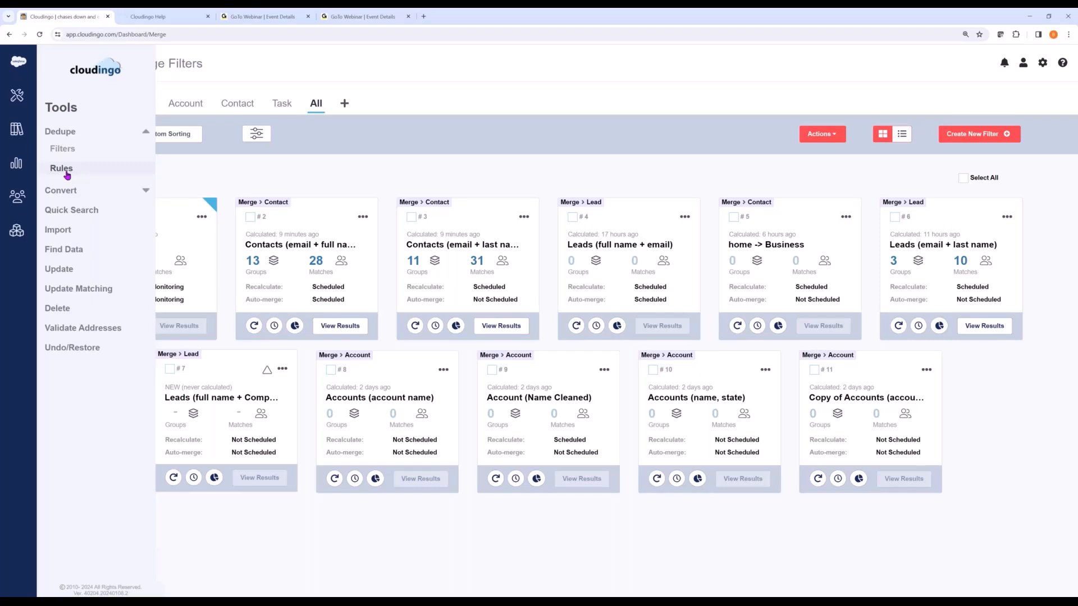
left_click(60, 132)
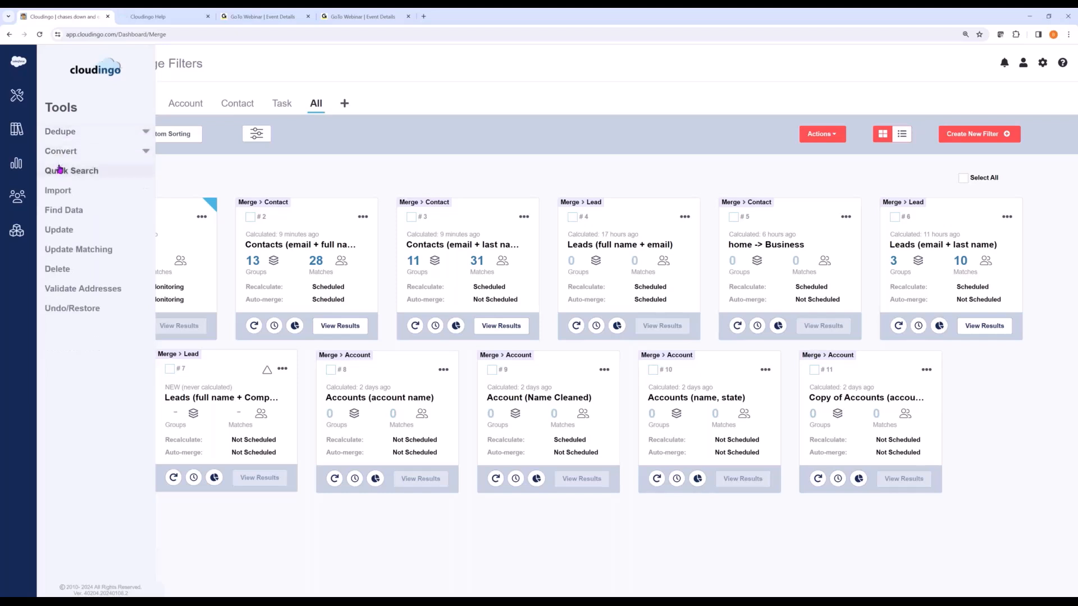
left_click(60, 152)
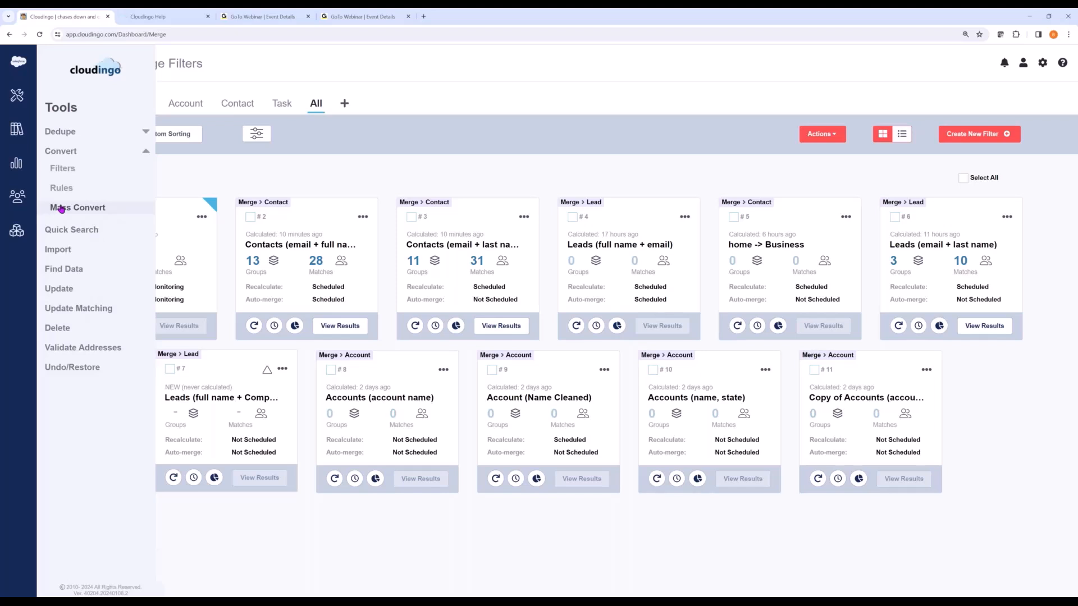
left_click(62, 154)
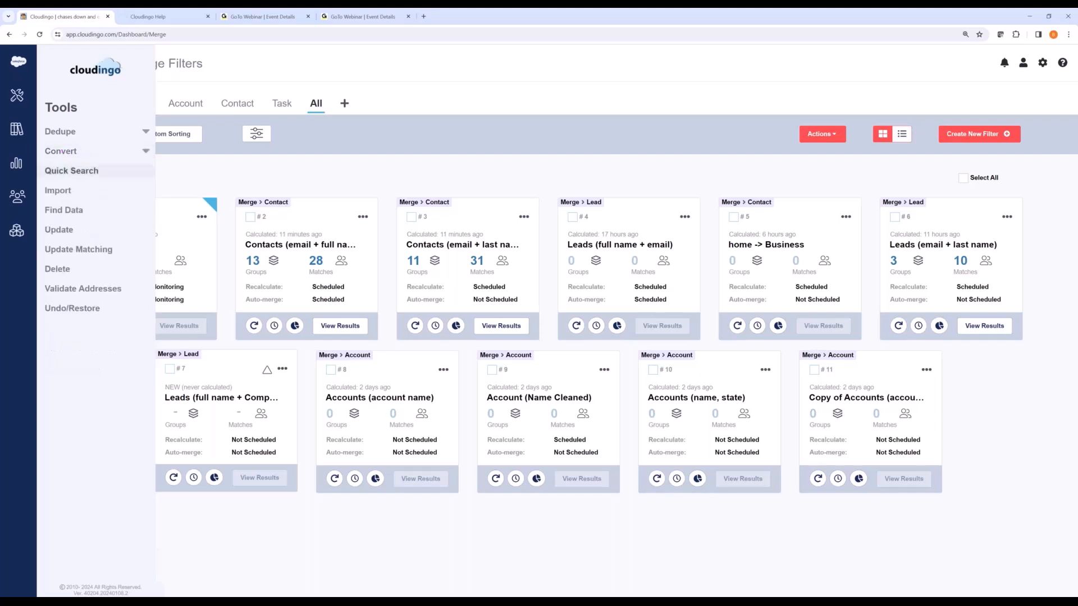
Step: Set up a Quick Search on the Contact object with First Name starting with "s"
left_click(71, 170)
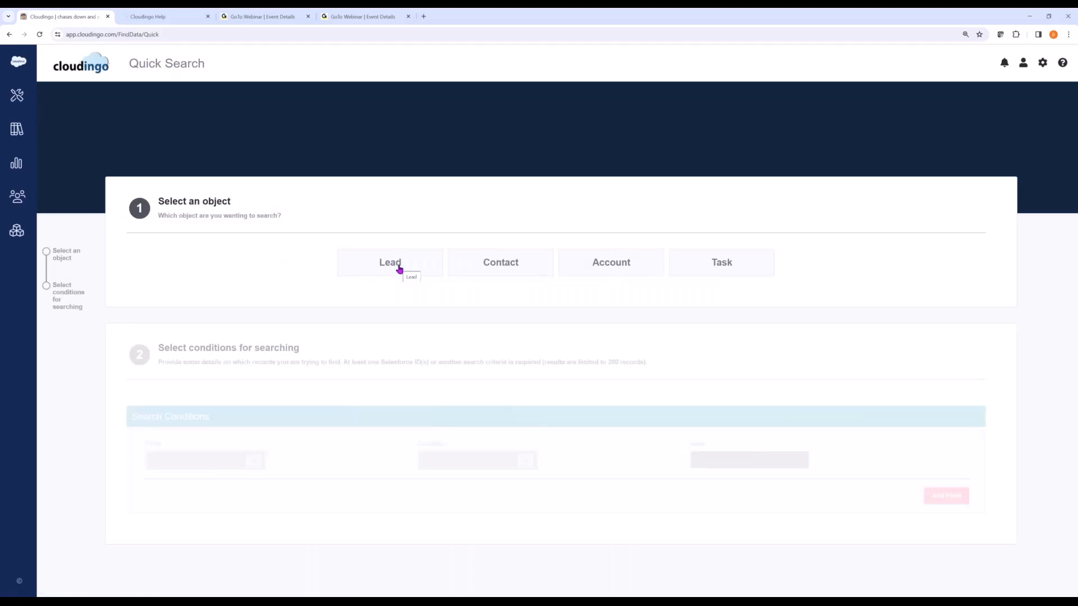
left_click(523, 264)
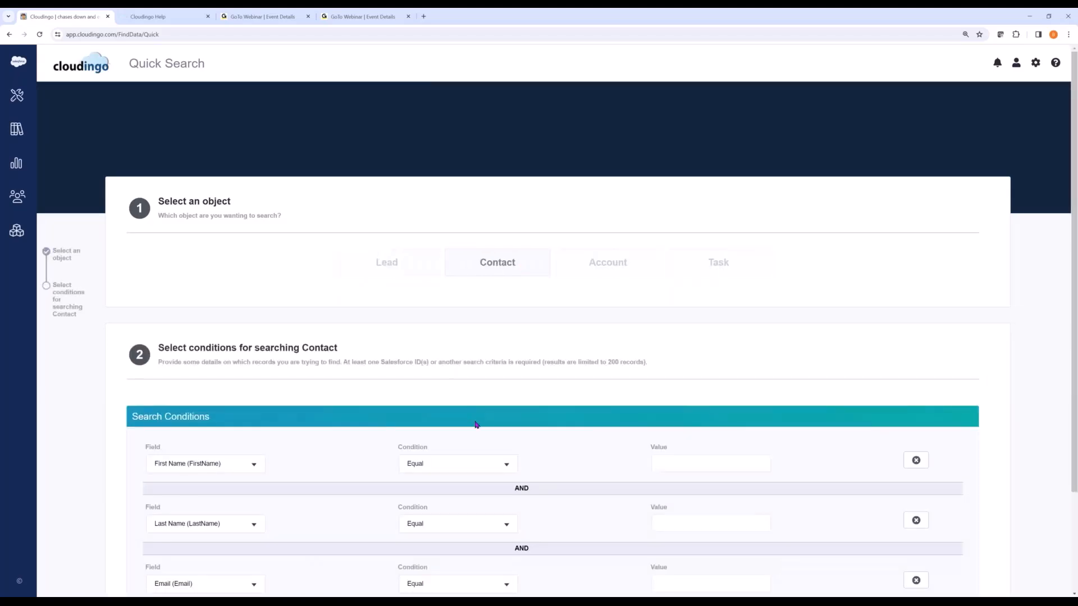
scroll(478, 423, "down", 1)
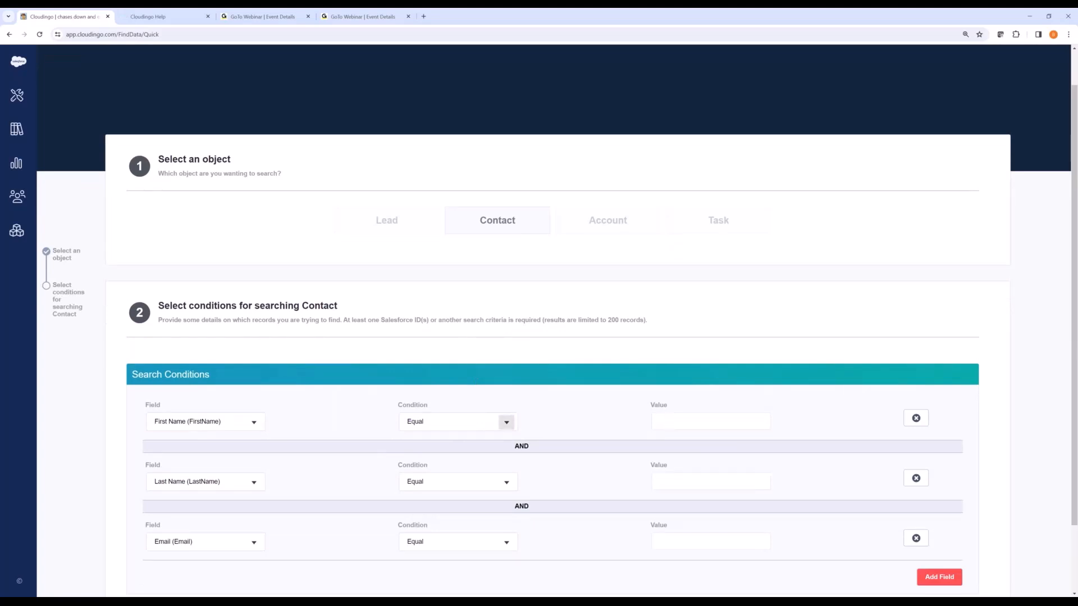
left_click(505, 422)
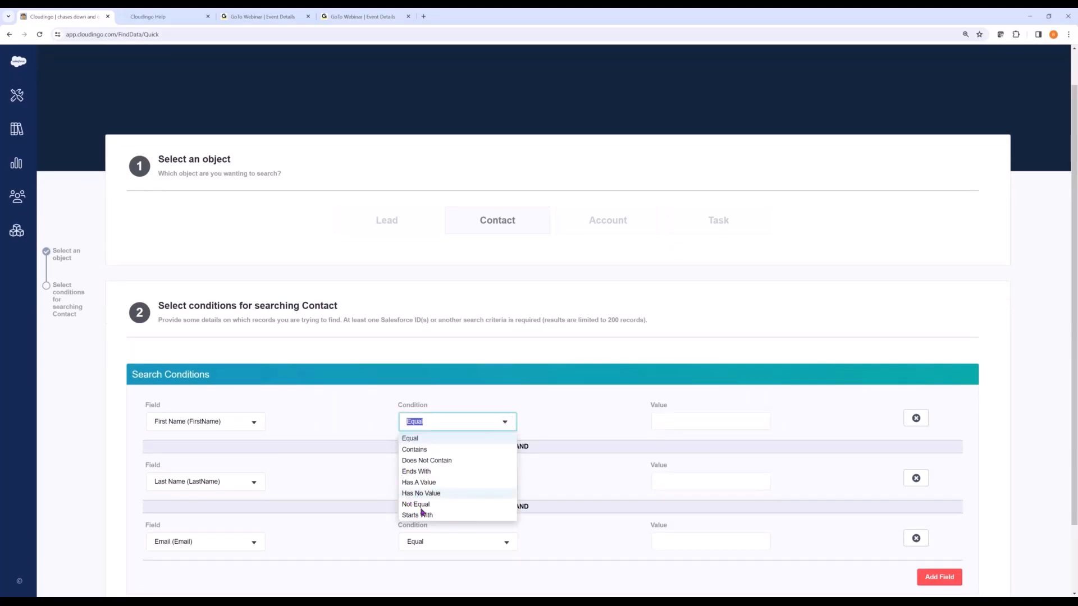
left_click(483, 514)
left_click(678, 420)
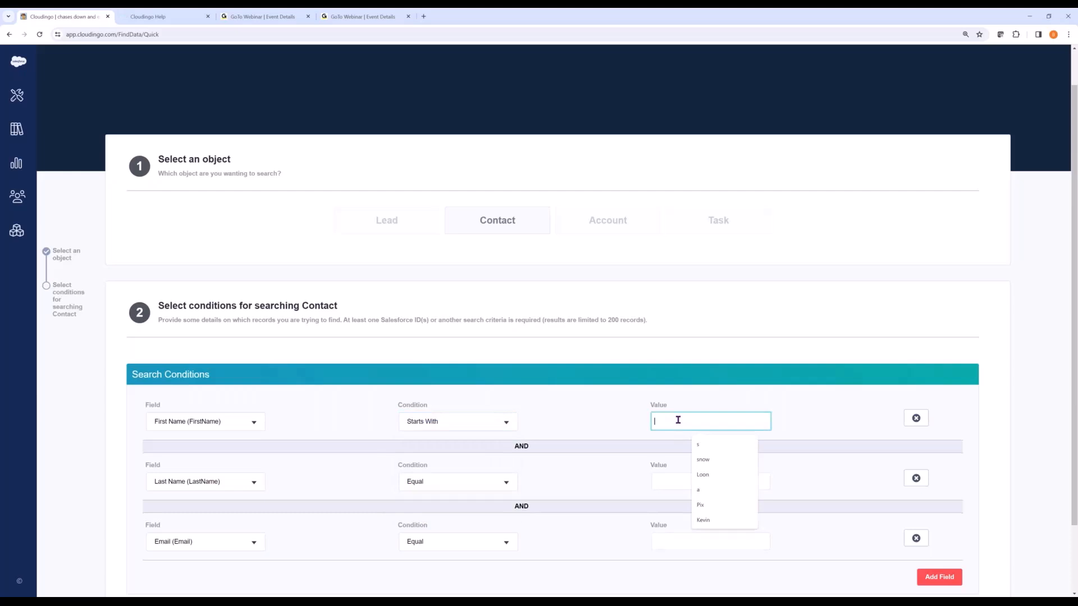
left_click(704, 445)
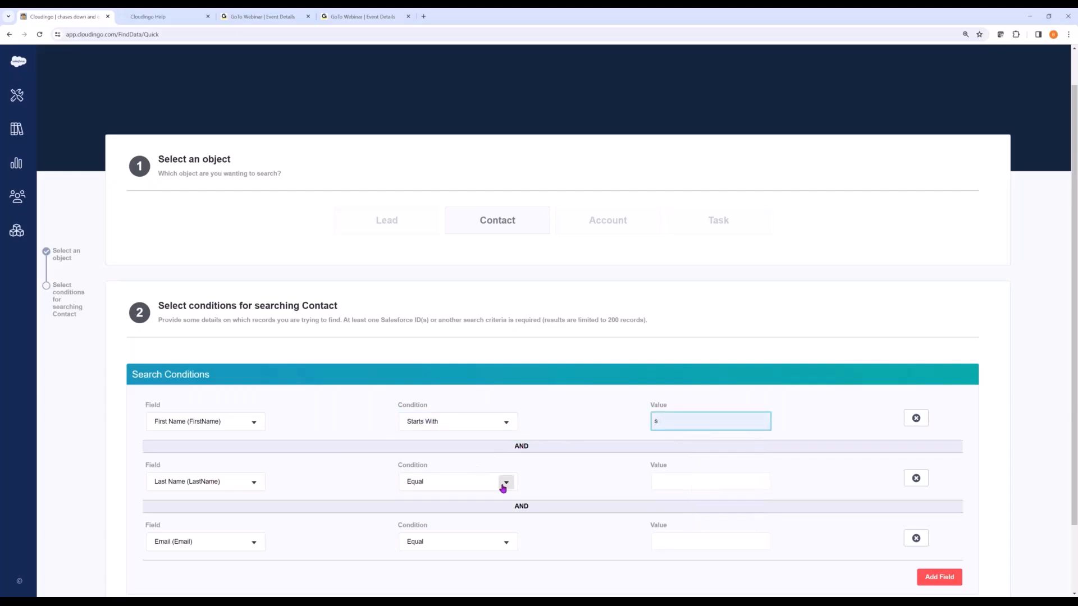
Step: Set the Last Name condition to equal the contact's surname and remove the Email condition
left_click(663, 480)
type("white")
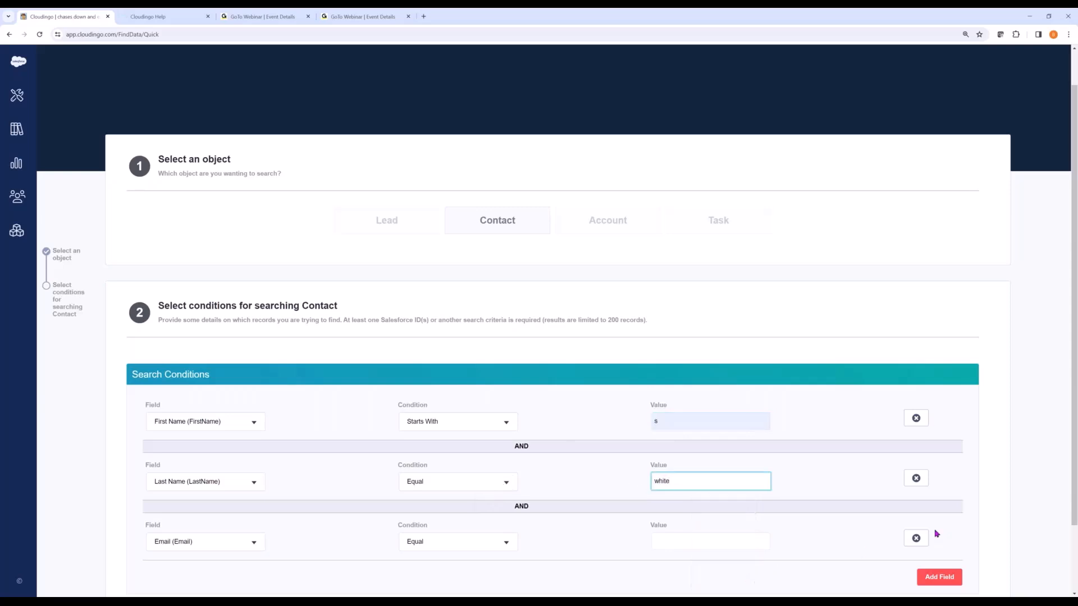
left_click(918, 539)
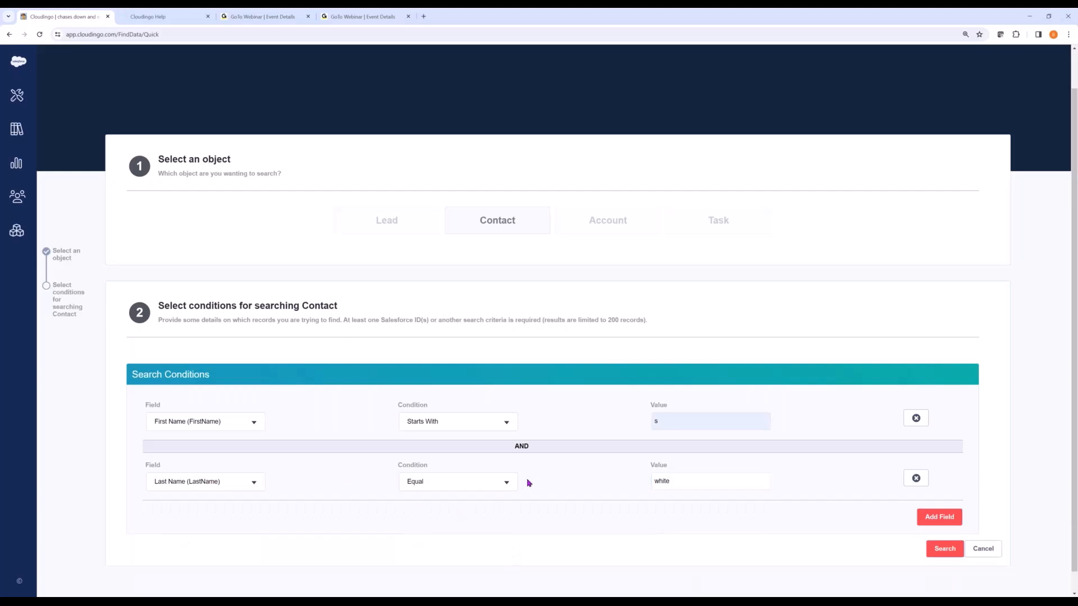
Step: Run the contact search and view the matching records side by side
left_click(945, 549)
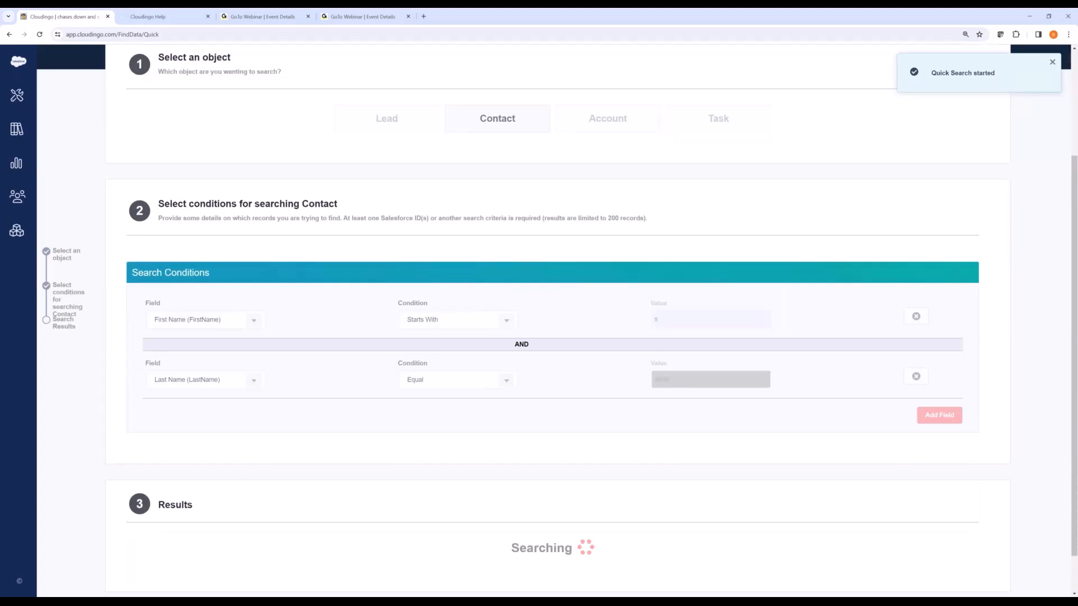
scroll(843, 528, "down", 3)
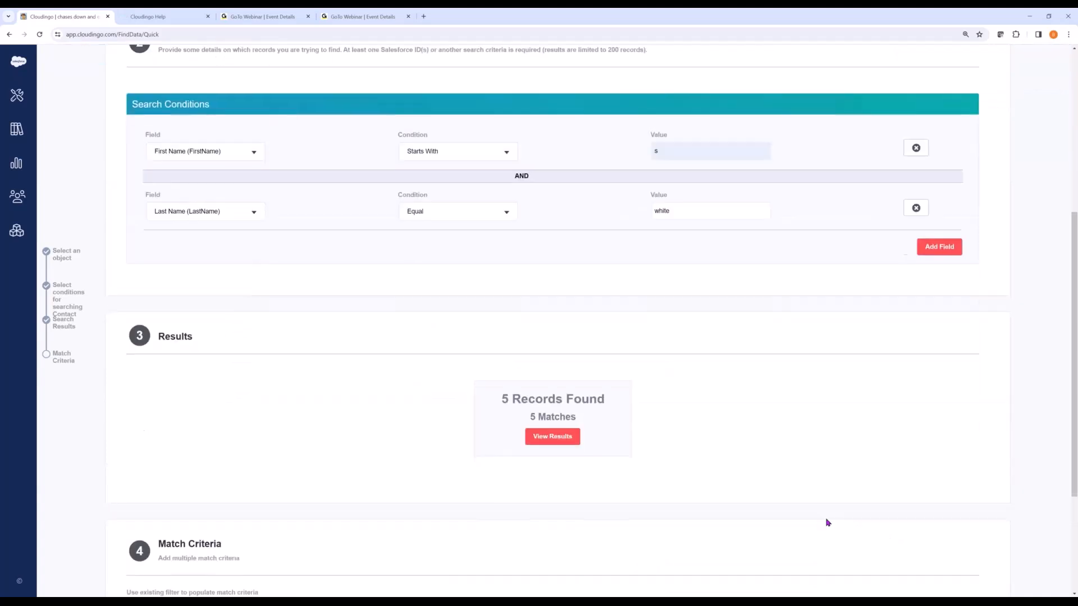
left_click(550, 437)
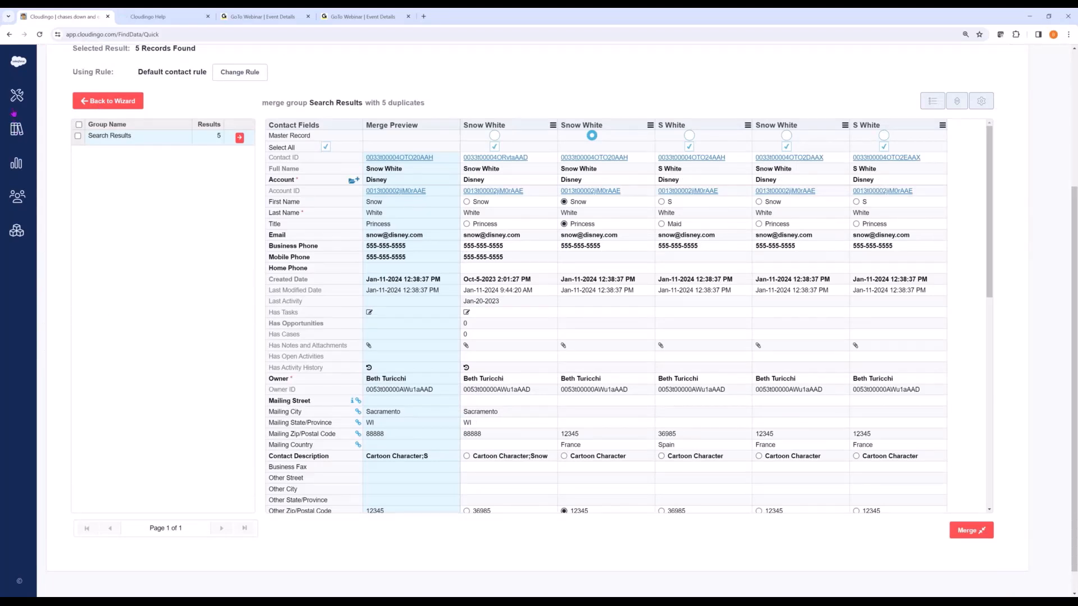
Step: Open the Import wizard, review the Salesforce Object choices, and return to the imports list
mouse_move(17, 99)
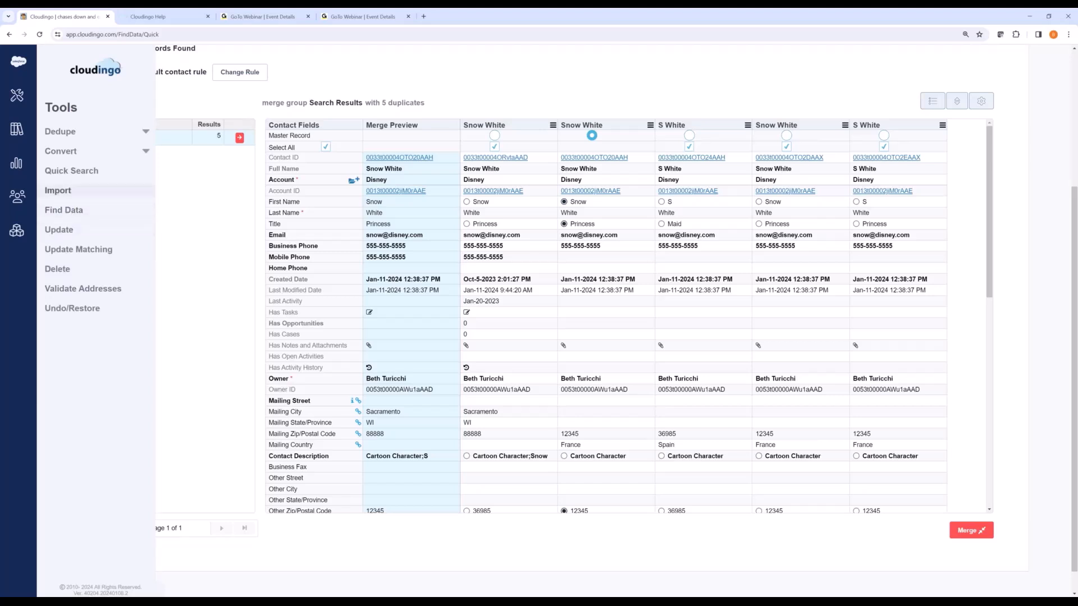
left_click(58, 190)
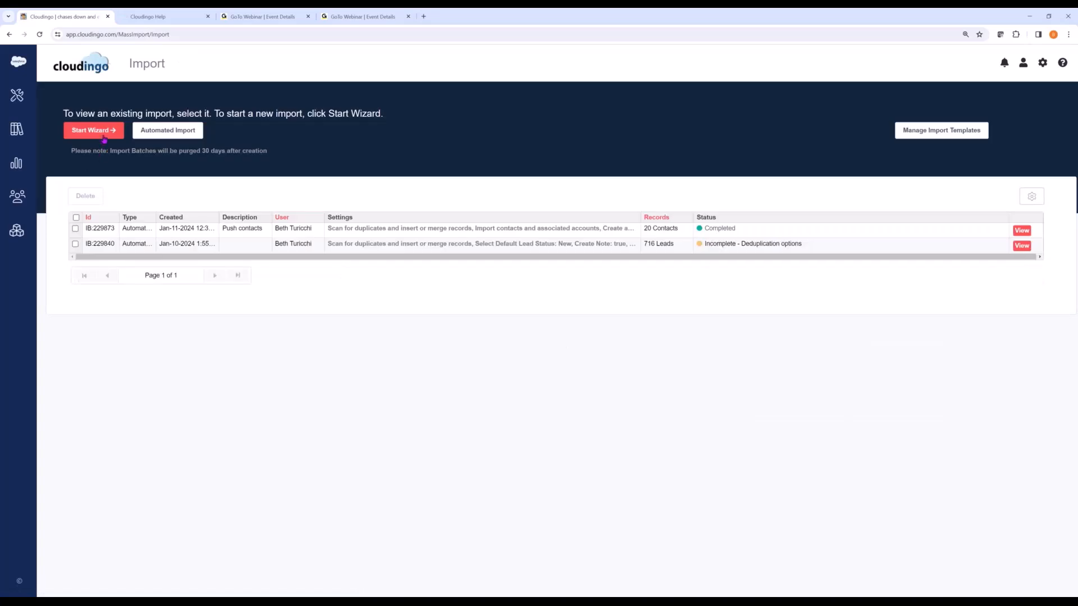
left_click(104, 139)
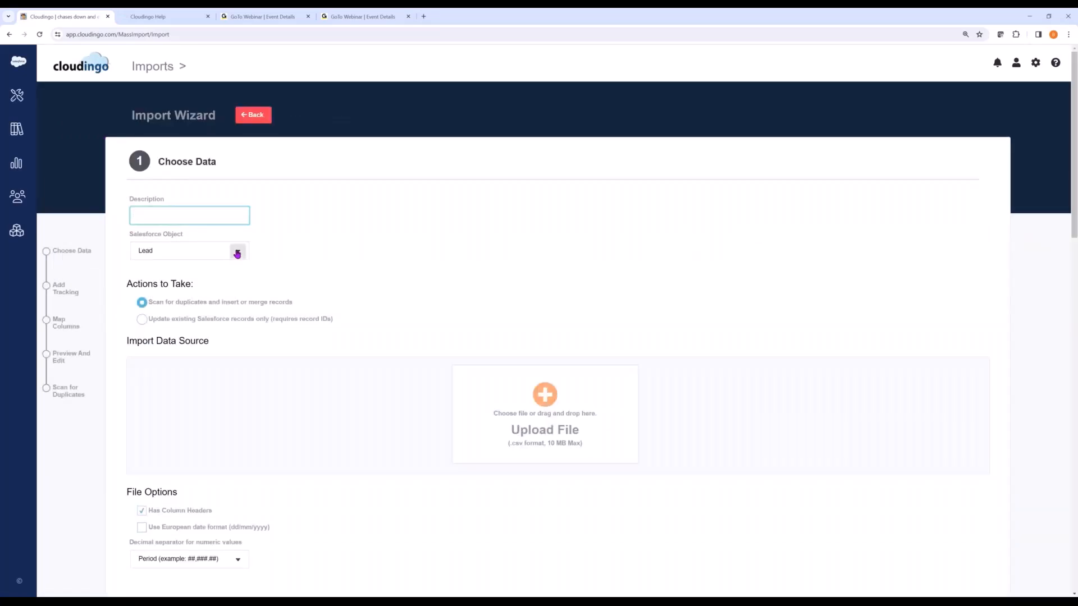
left_click(237, 252)
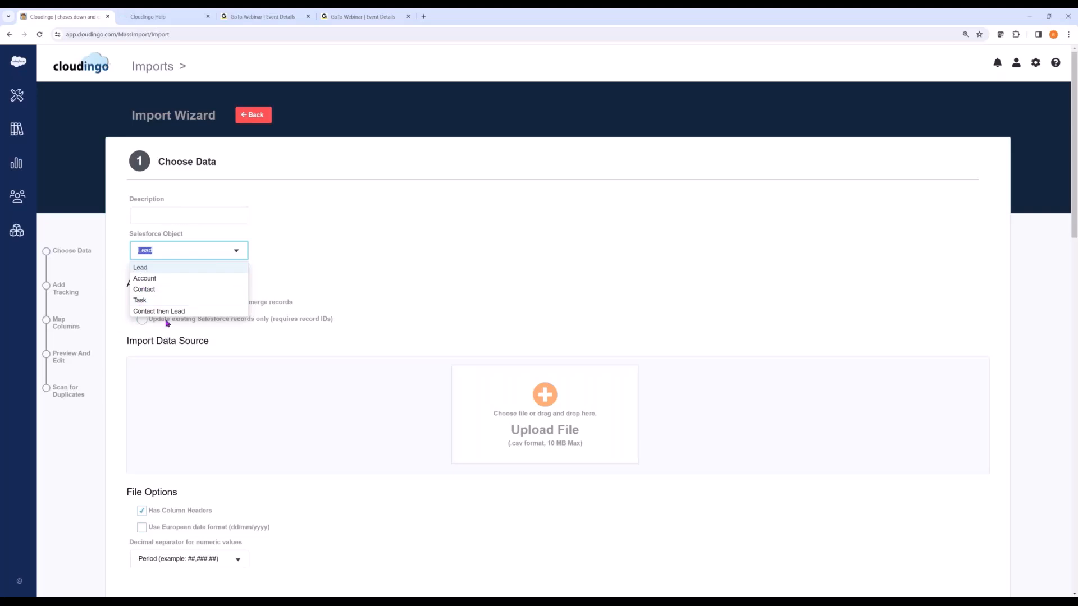
left_click(259, 117)
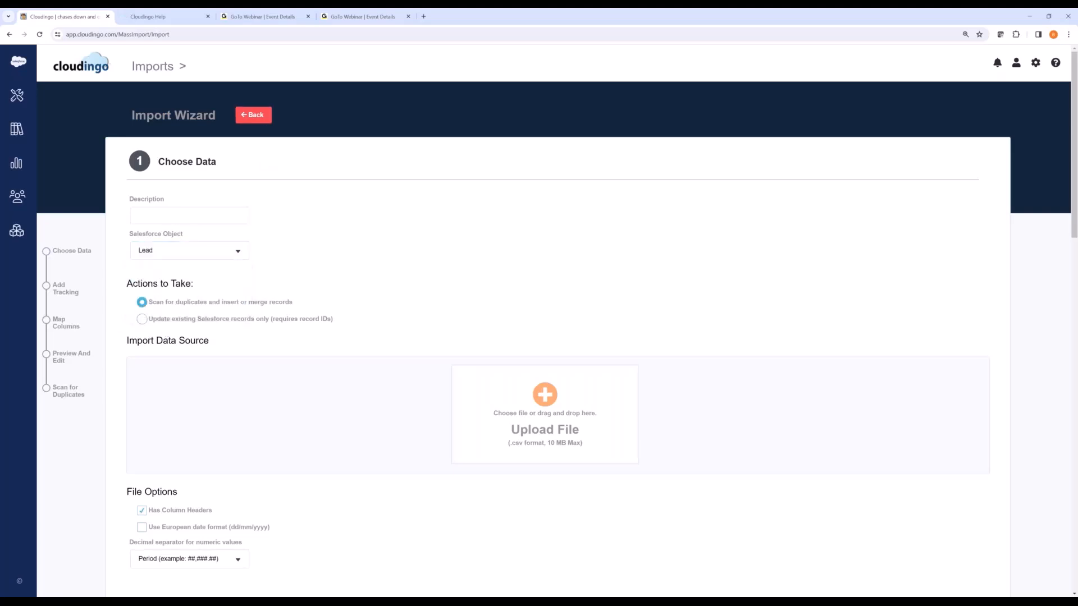
Step: Open the Undo/Restore settings, enable Backup data in Cloudingo (Recommended), and accept the feature agreement
left_click(19, 101)
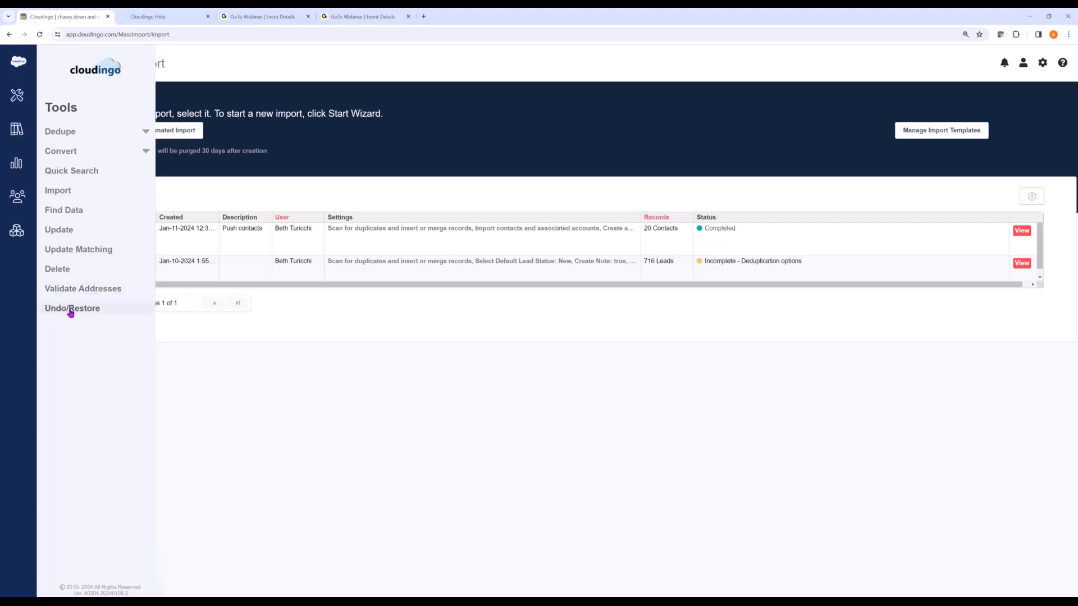
left_click(71, 312)
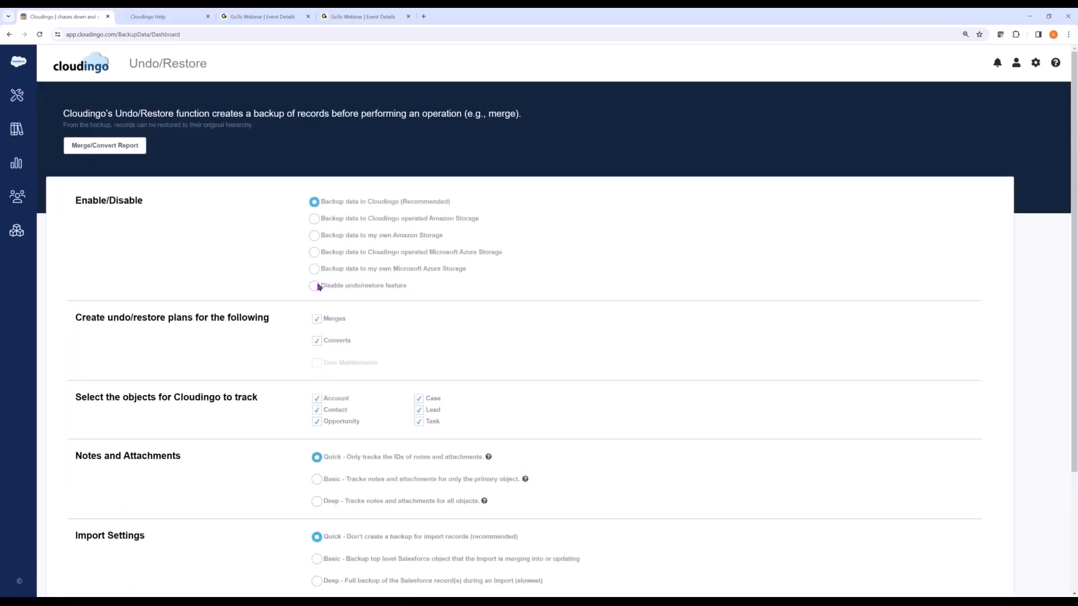
left_click(315, 287)
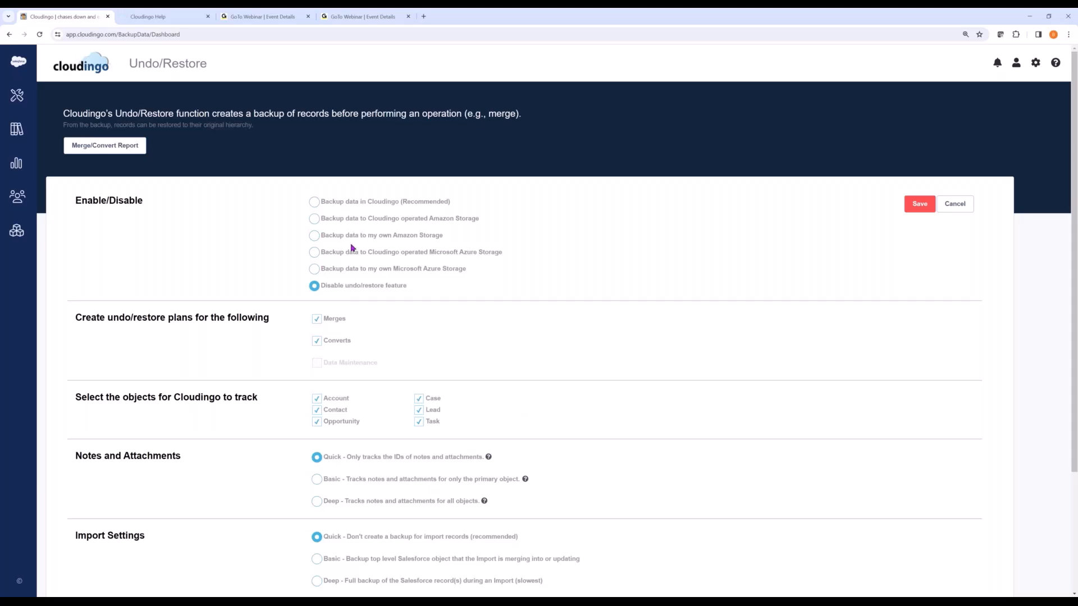
left_click(315, 203)
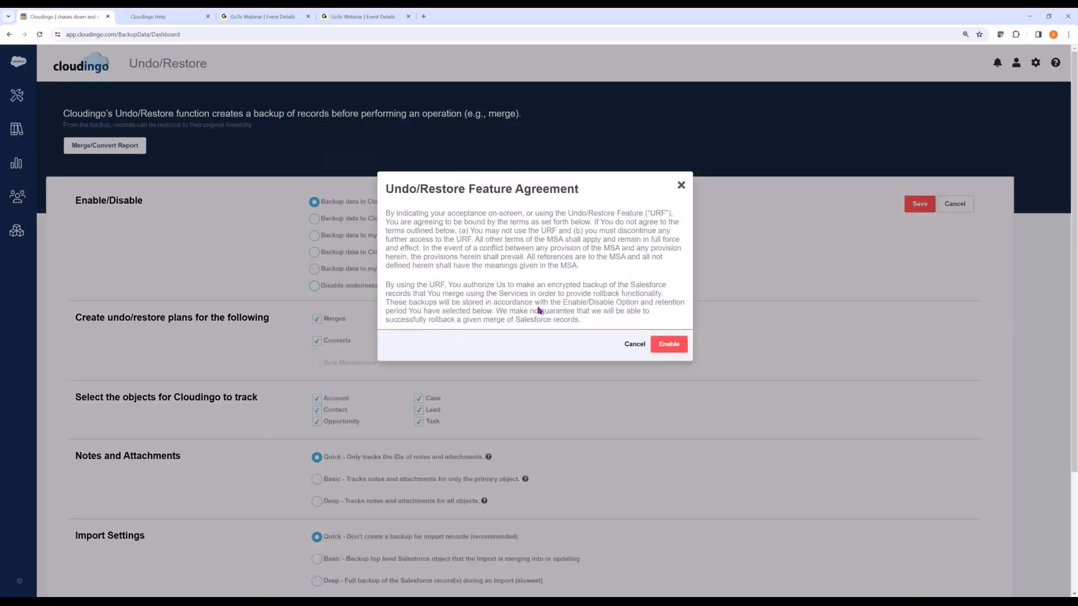
left_click(669, 349)
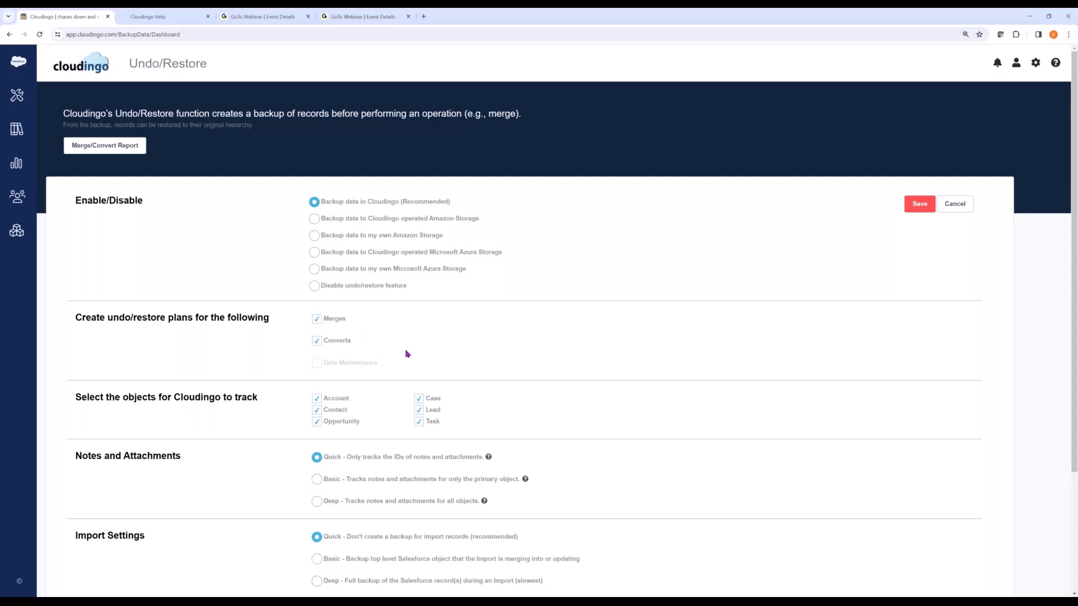
Step: Review the available Retention Policy durations without changing the selection and save the Undo/Restore settings
scroll(407, 354, "down", 3)
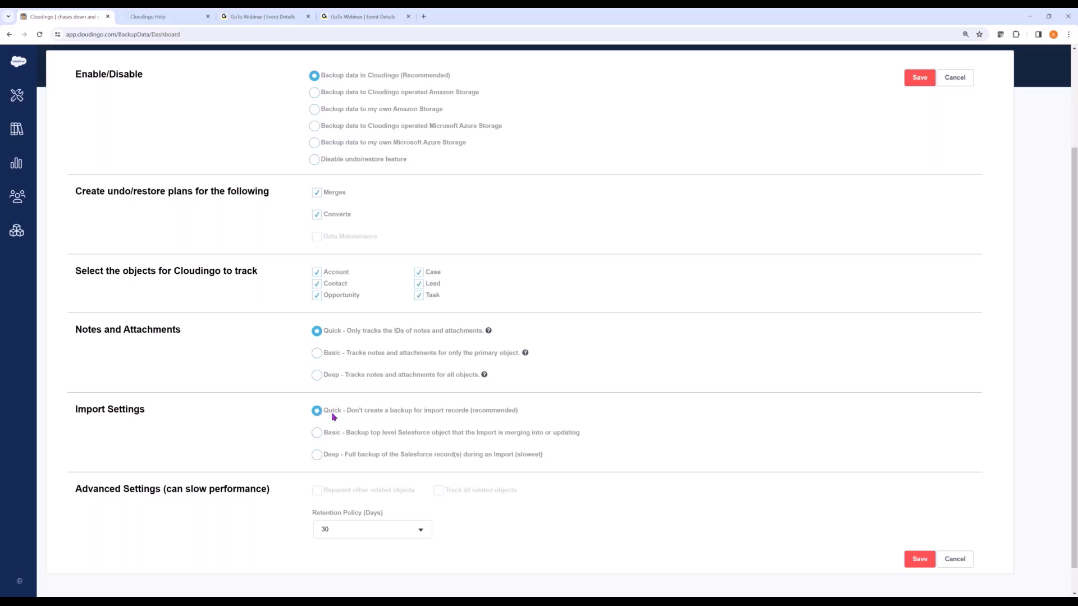
left_click(424, 535)
left_click_drag(430, 440, 430, 513)
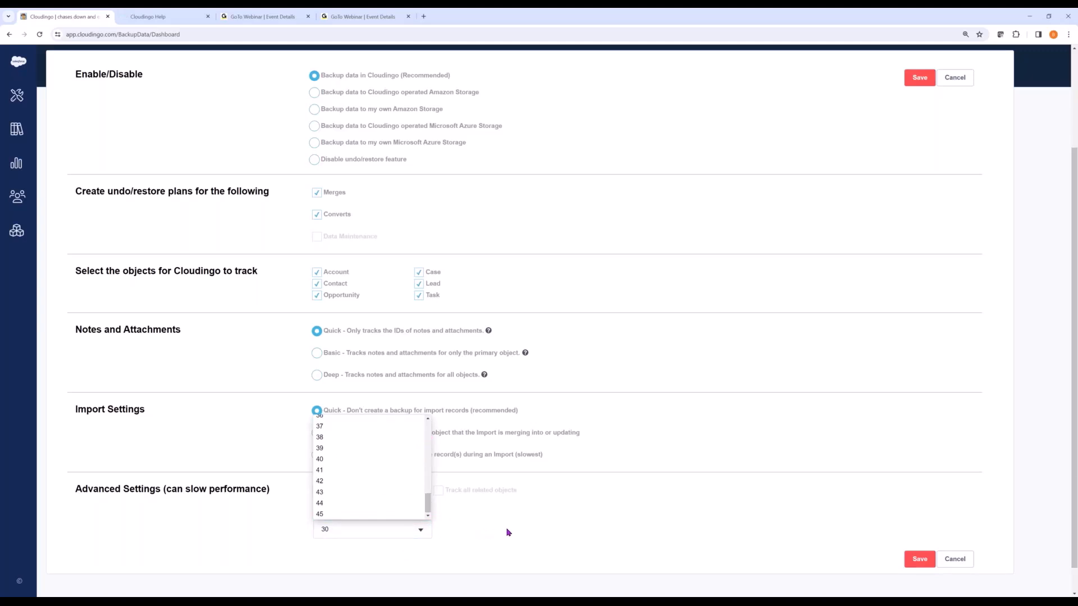
left_click(509, 533)
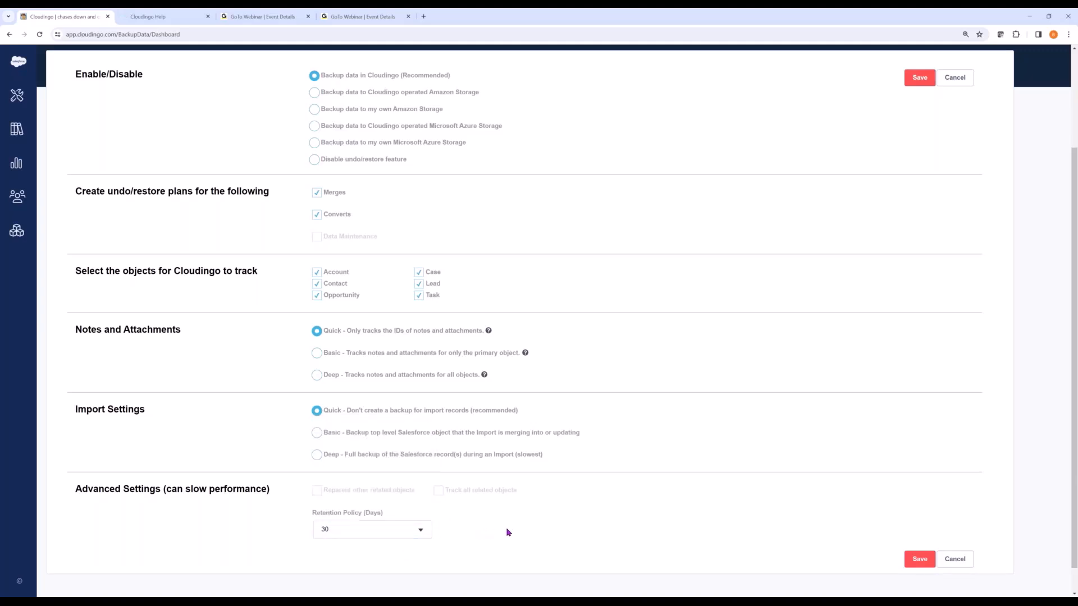
left_click(918, 560)
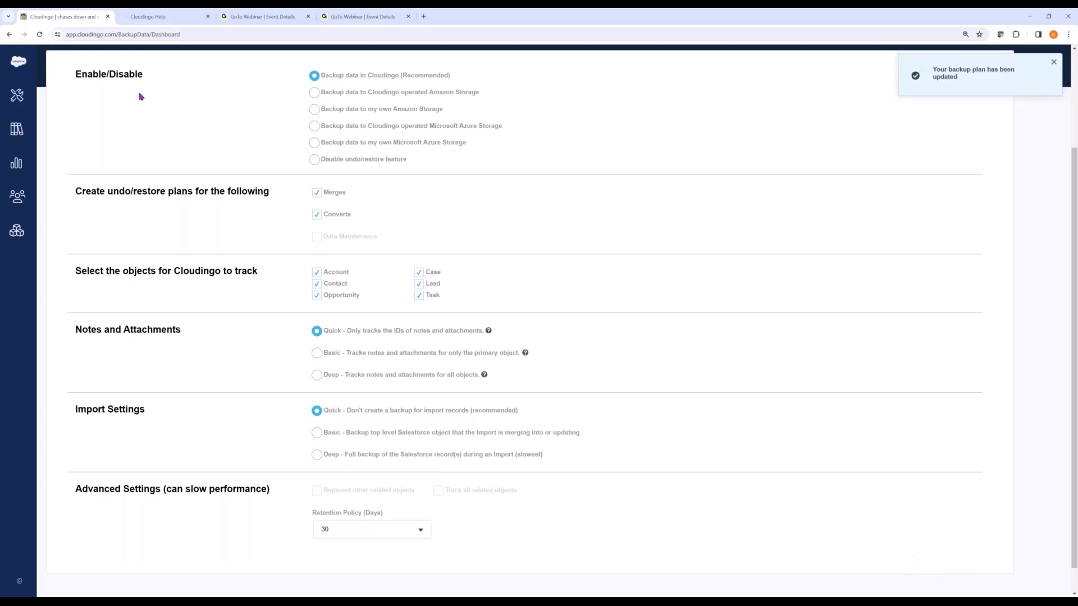
Step: Open the dedupe filters, show only the Lead ones, and recalculate the totals of the "Leads (email + last name)" filter
left_click(21, 62)
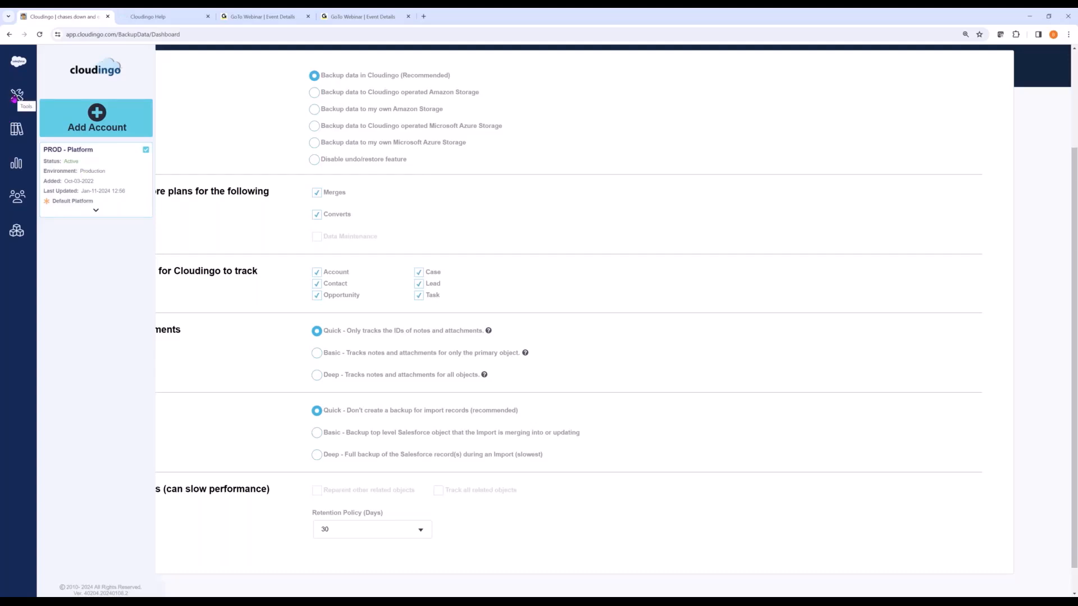
left_click(15, 98)
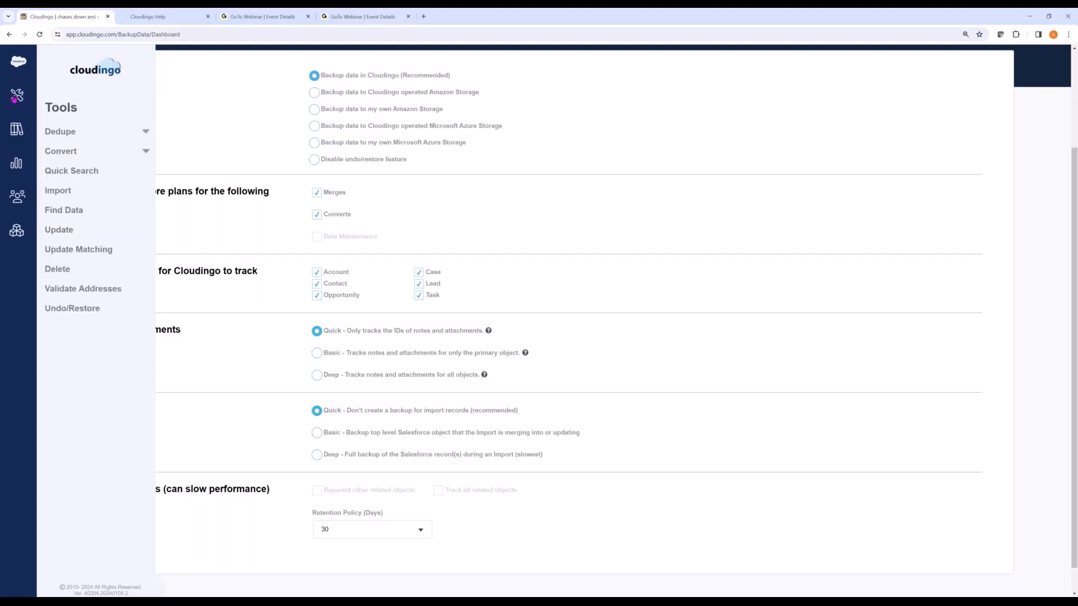
left_click(50, 133)
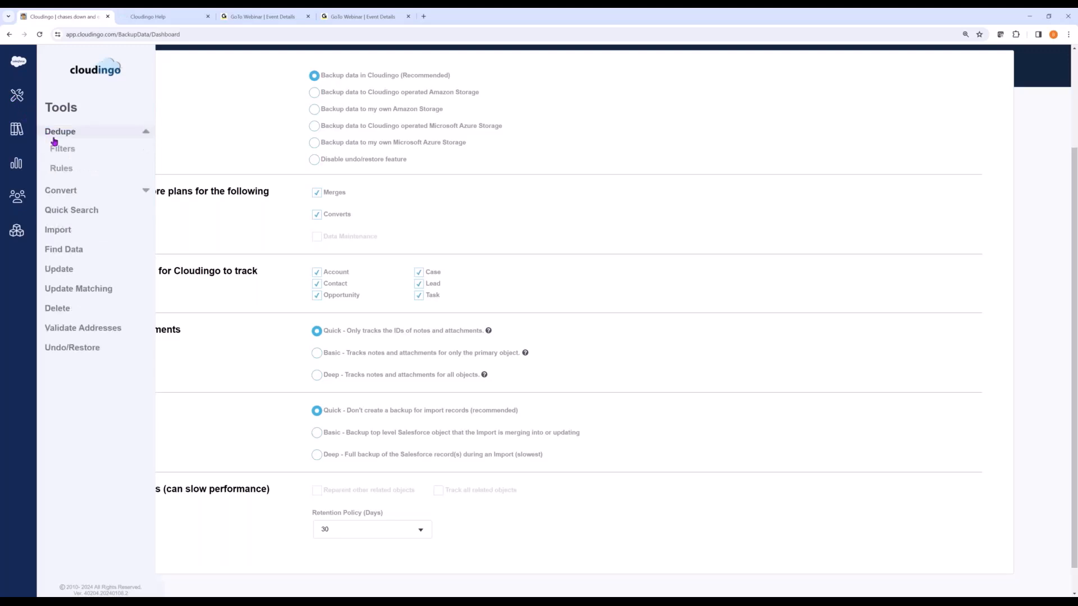
left_click(58, 149)
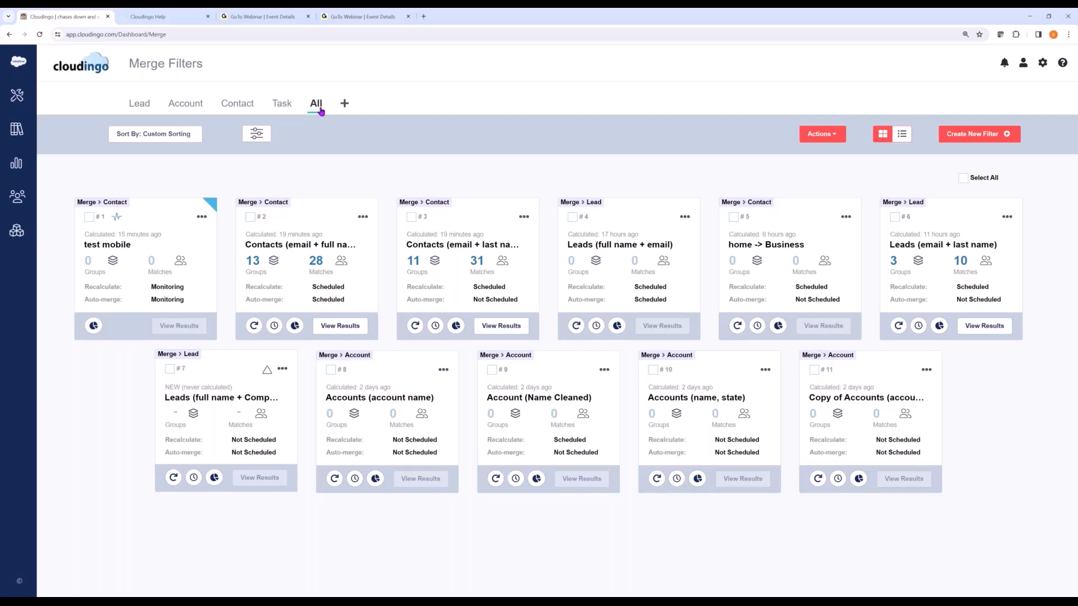
left_click(146, 109)
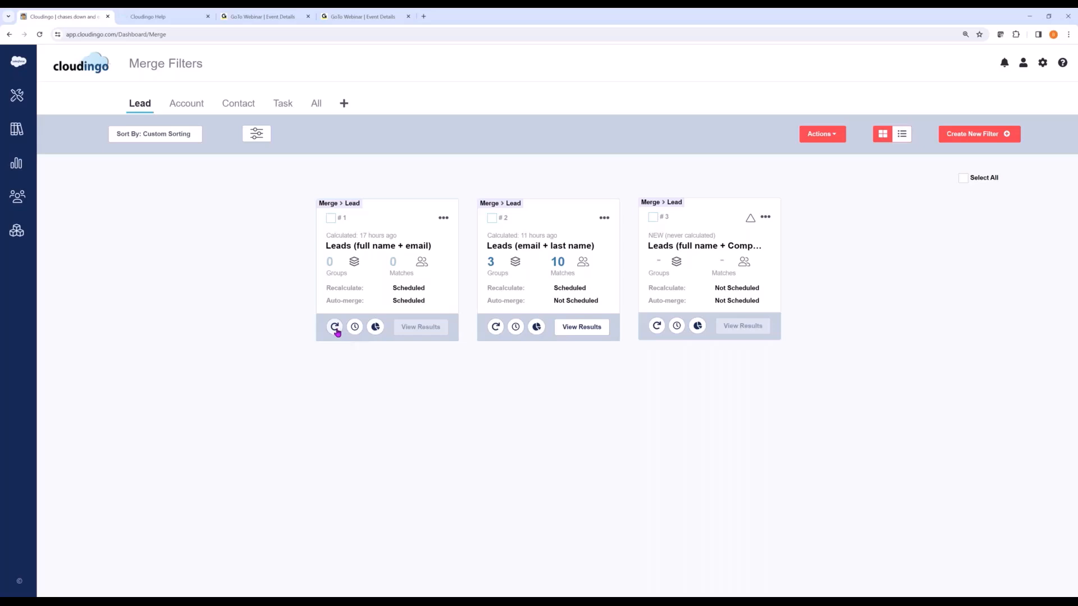
left_click(496, 327)
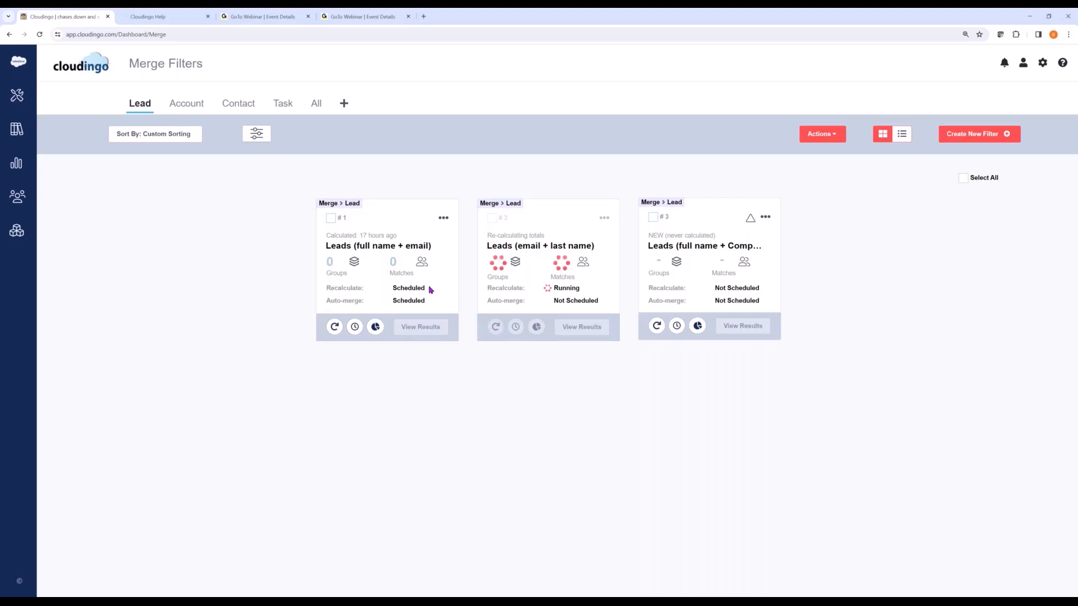
Step: Review the actions available for "Leads (full name + email)" and open the "Leads (full name + Company)" filter for editing
mouse_move(416, 304)
left_click(444, 219)
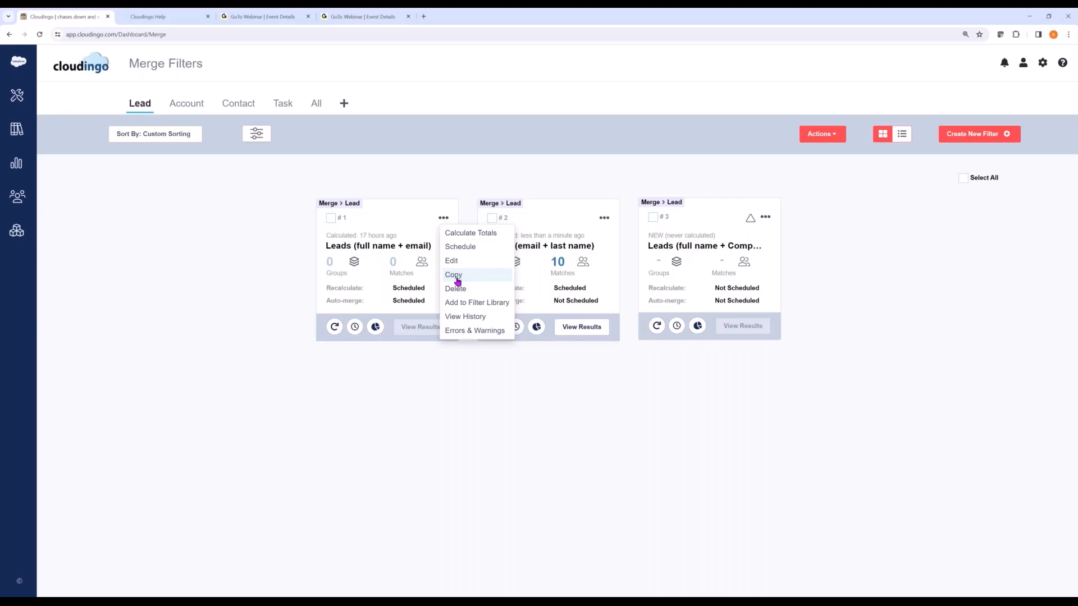
left_click(714, 275)
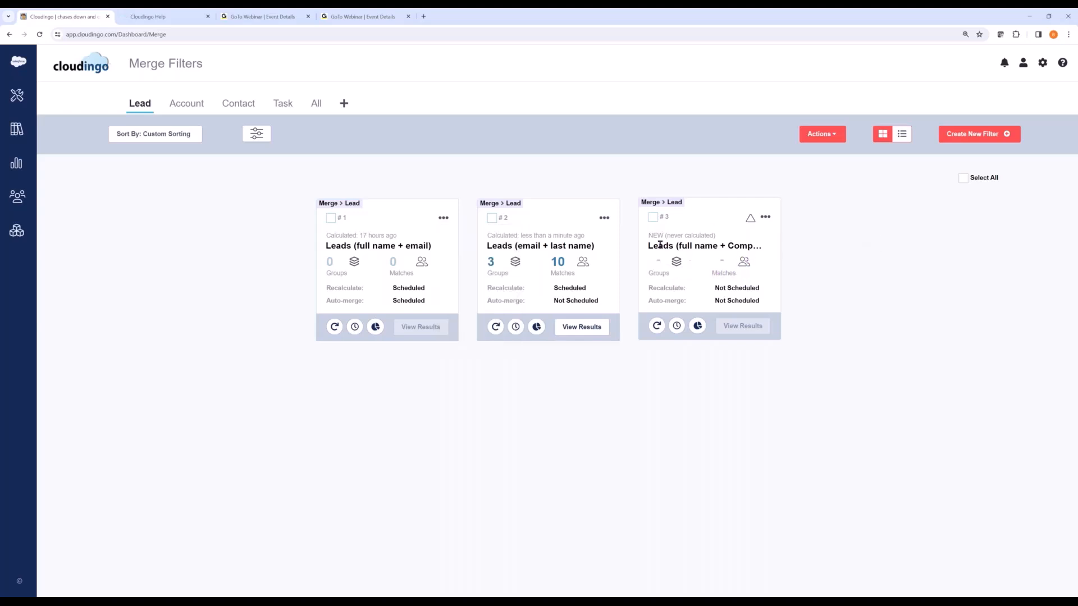
left_click(766, 217)
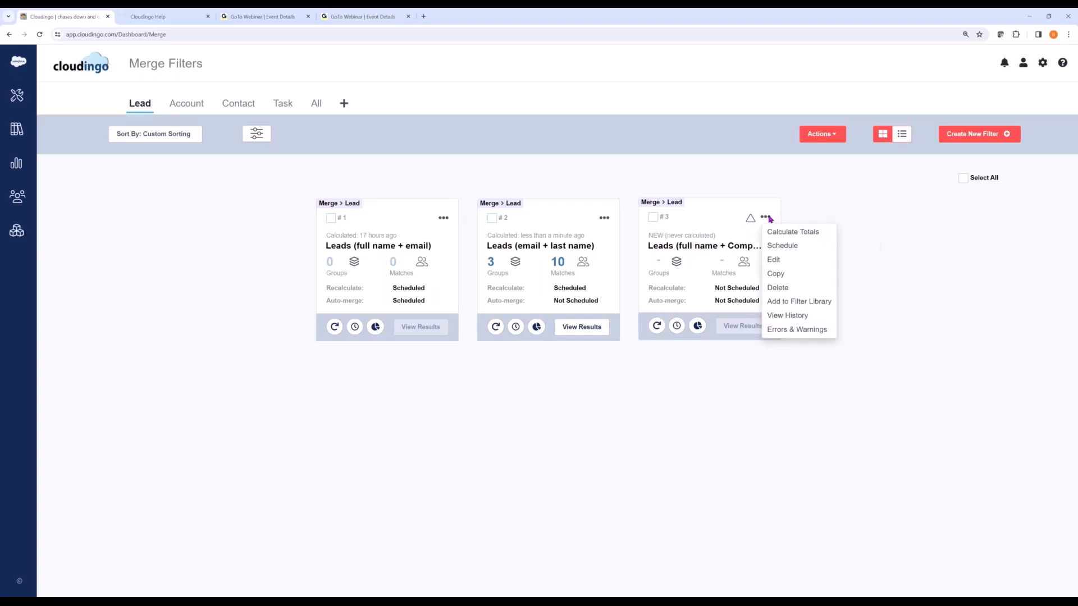
left_click(774, 260)
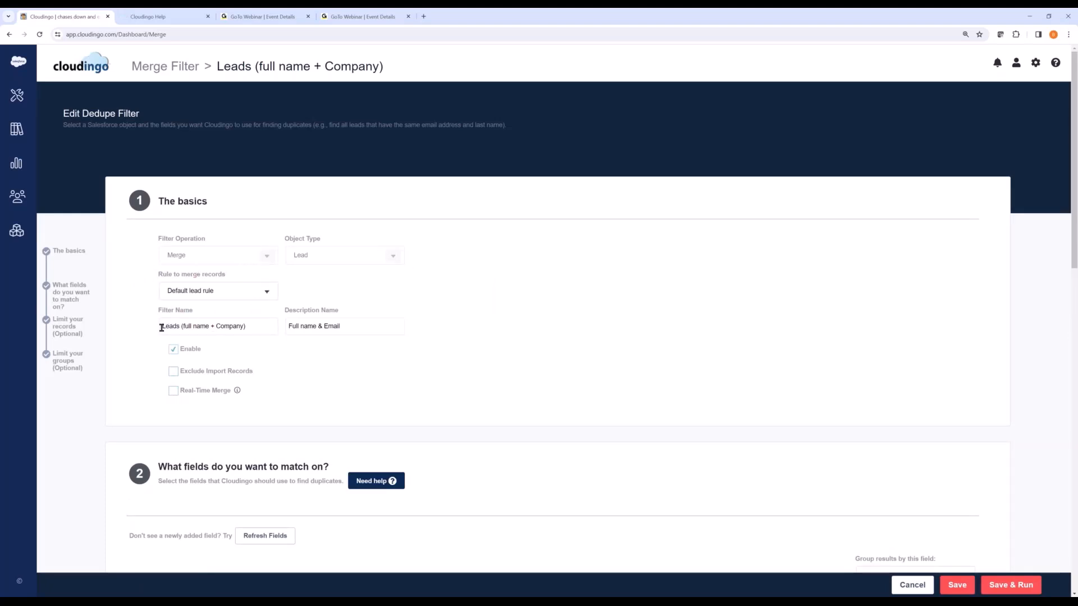
Step: Review the filter's merge rule choices and its matching fields, including the First Name synonym option
left_click(265, 291)
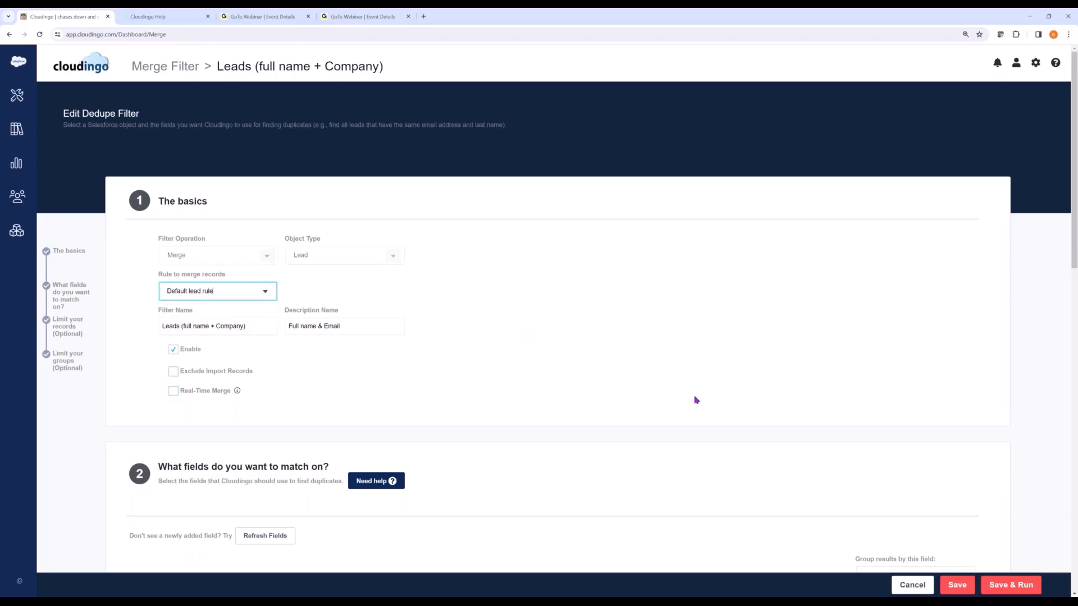
scroll(739, 427, "down", 7)
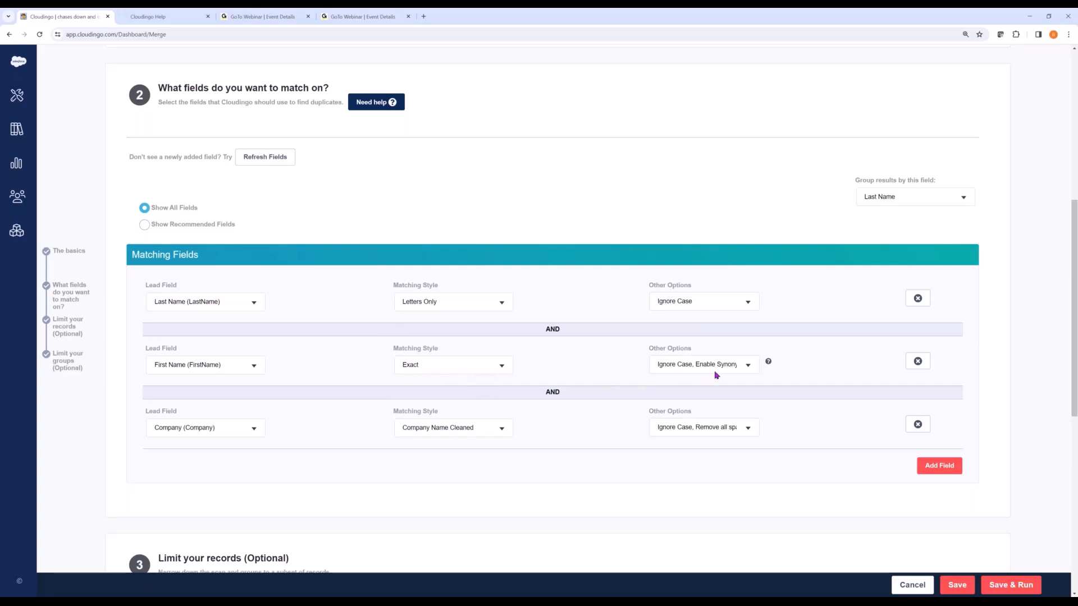
mouse_move(769, 363)
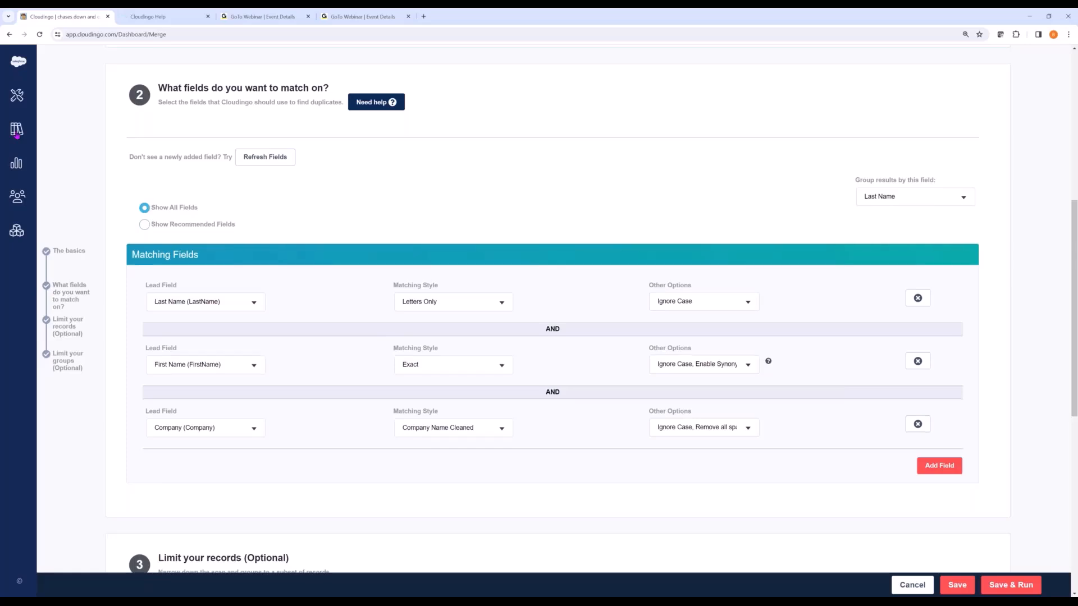
left_click(18, 134)
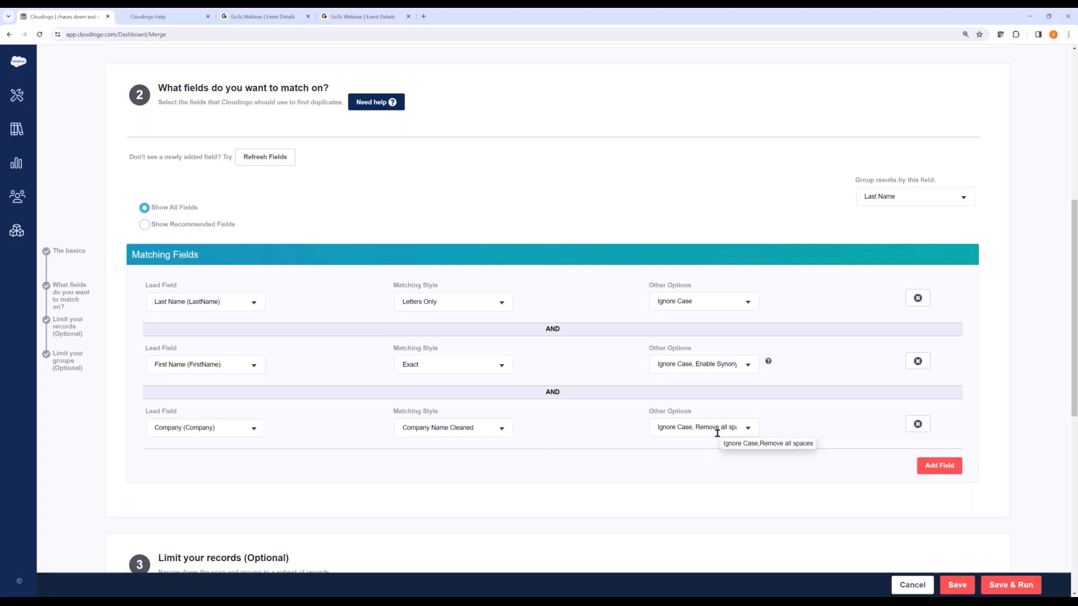
Step: Try First N Words as the Company field's matching style and view the available word counts
left_click(500, 430)
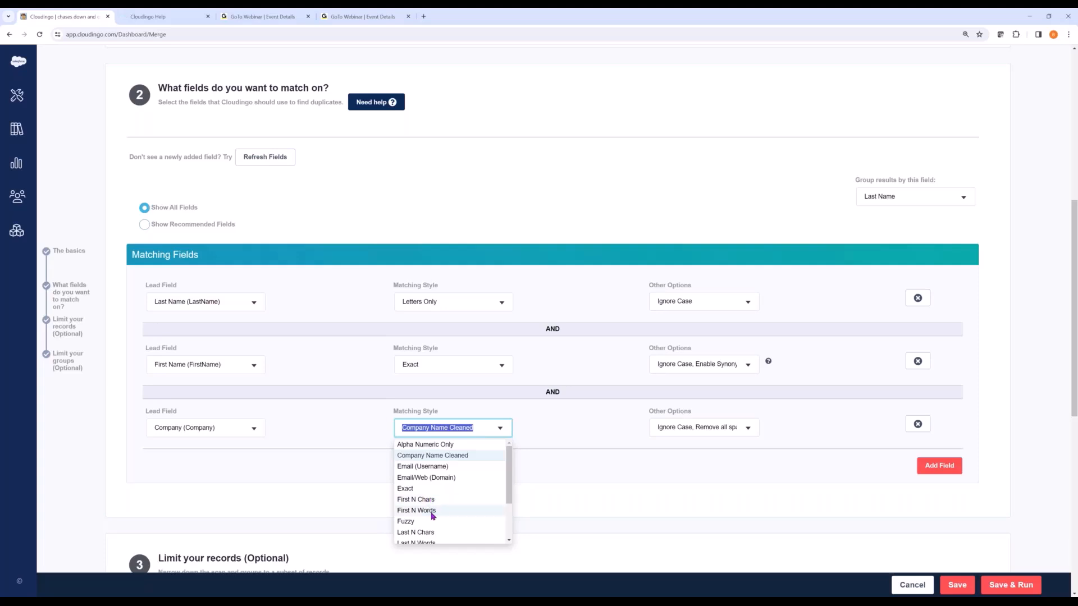
scroll(433, 515, "down", 2)
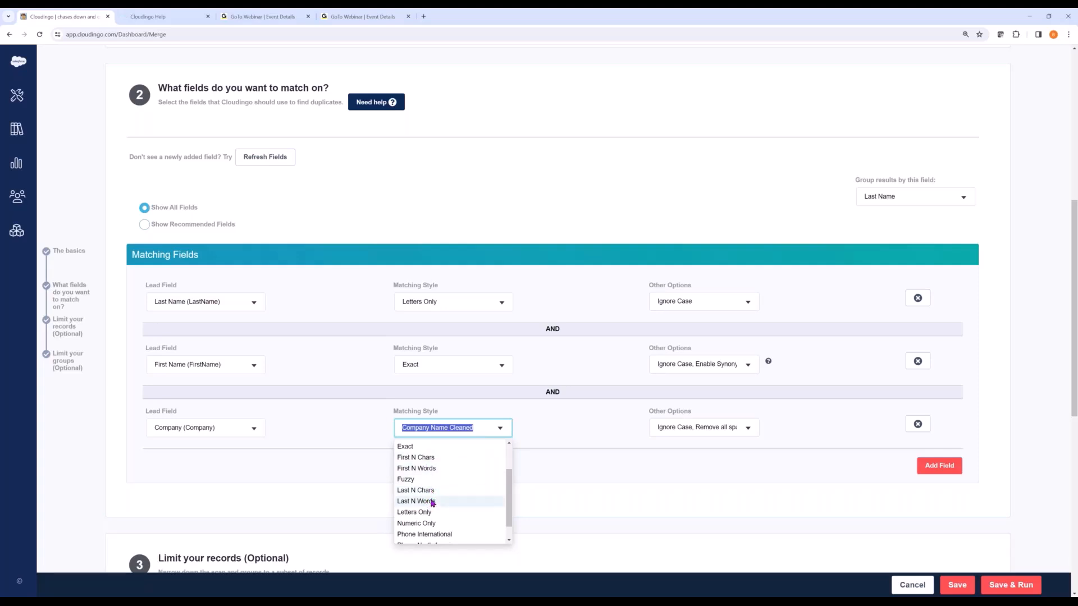
left_click(428, 470)
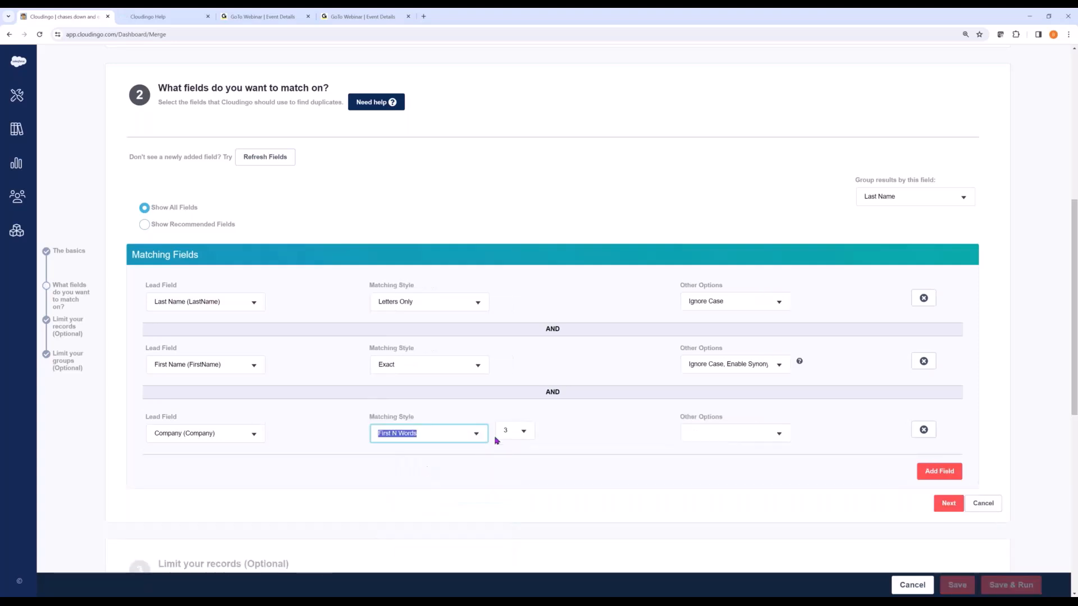
left_click(525, 436)
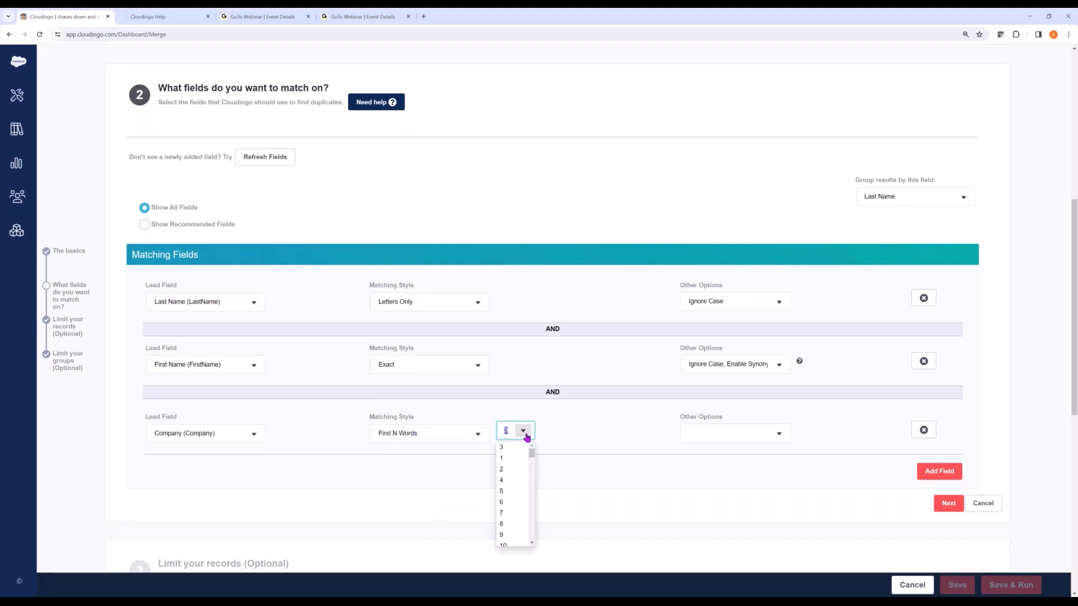
Step: Review the remaining matching styles for the Company field and set it to Fuzzy
left_click(478, 435)
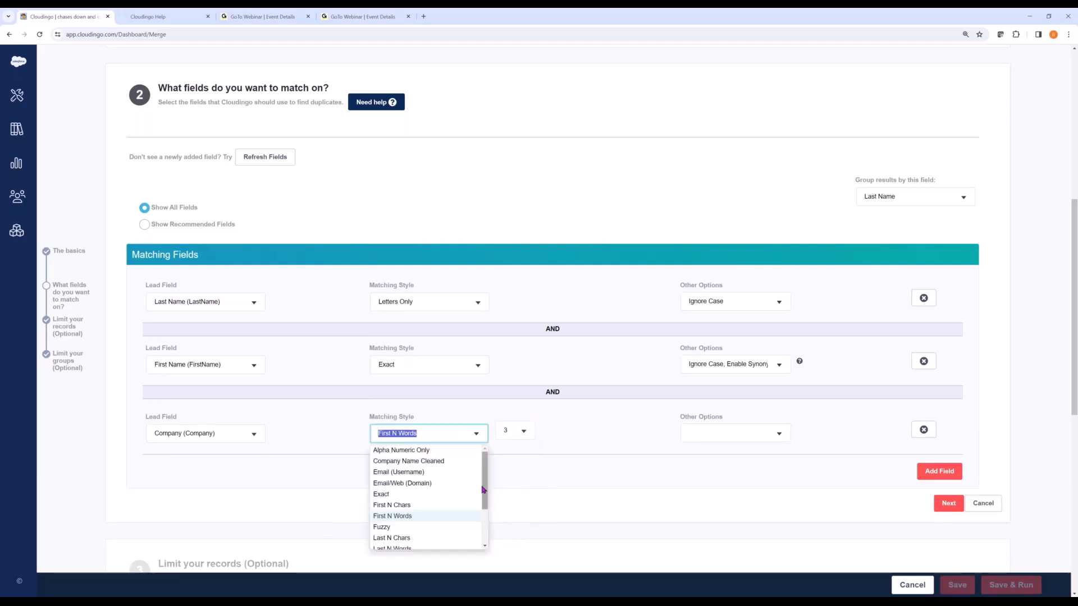
scroll(482, 489, "down", 2)
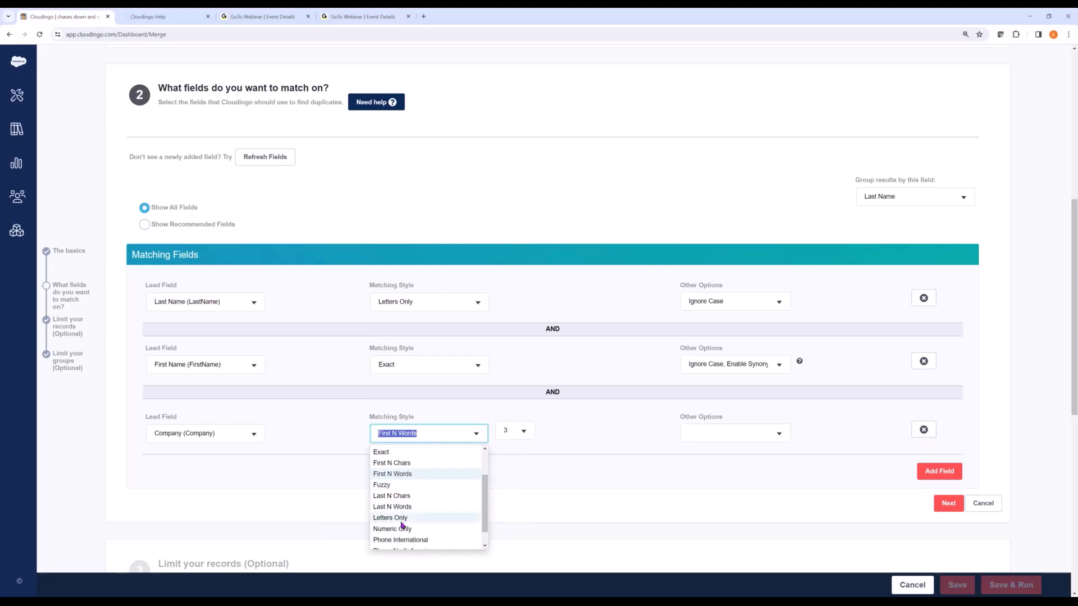
scroll(419, 526, "down", 1)
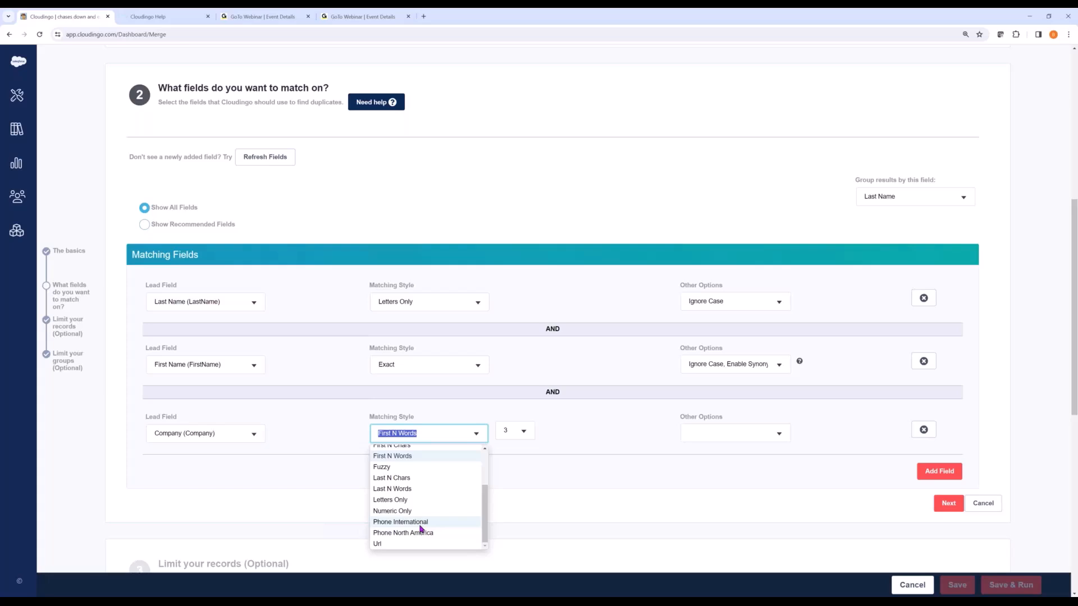
left_click(382, 468)
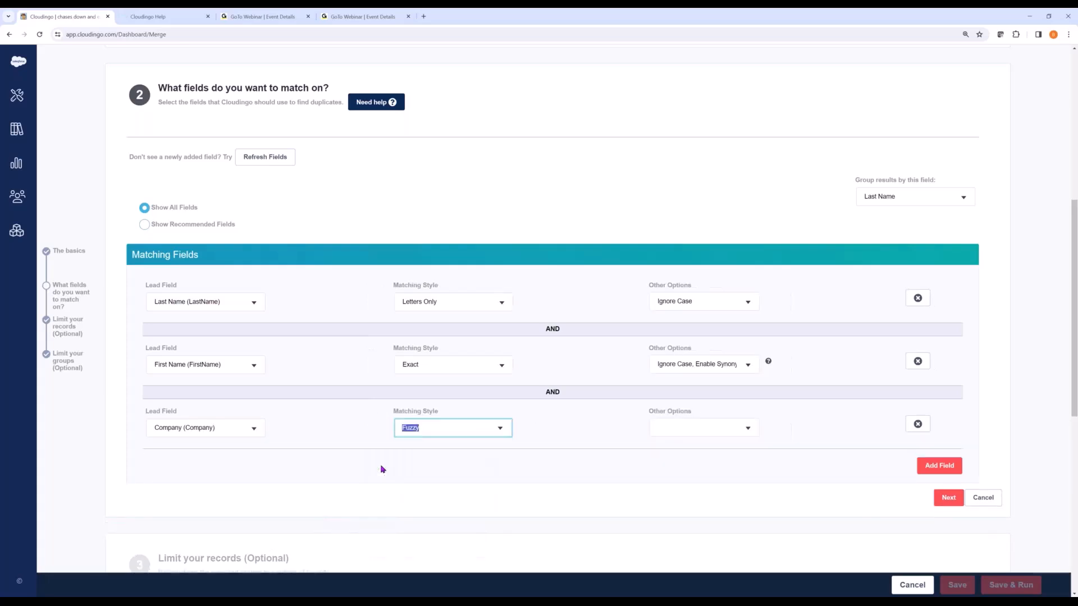
Step: Add a fourth matching field to the filter and set it to Street (Street)
left_click(938, 466)
left_click(205, 487)
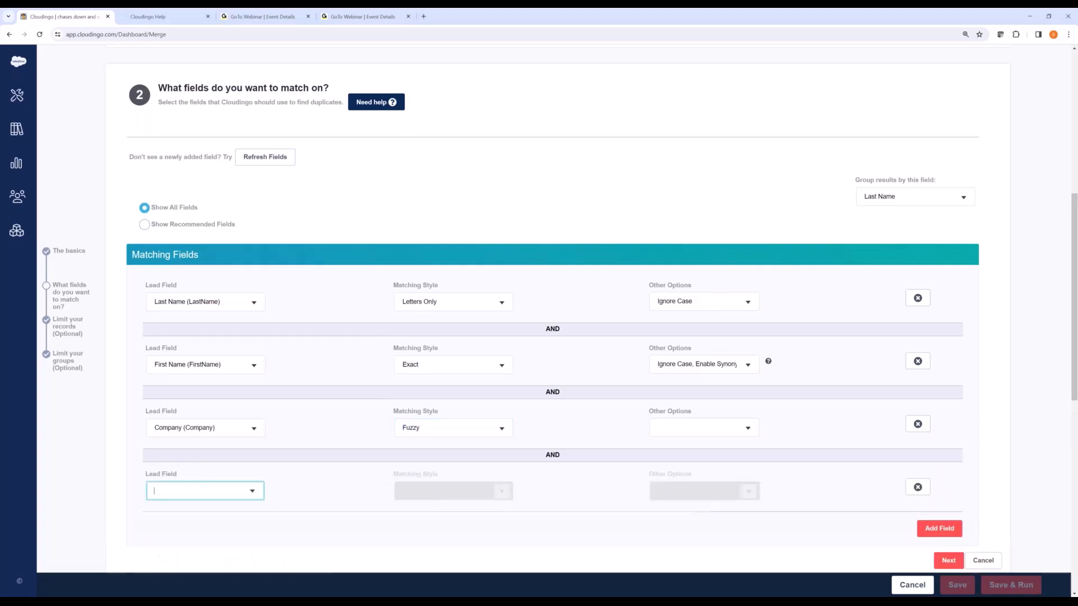
type("stre")
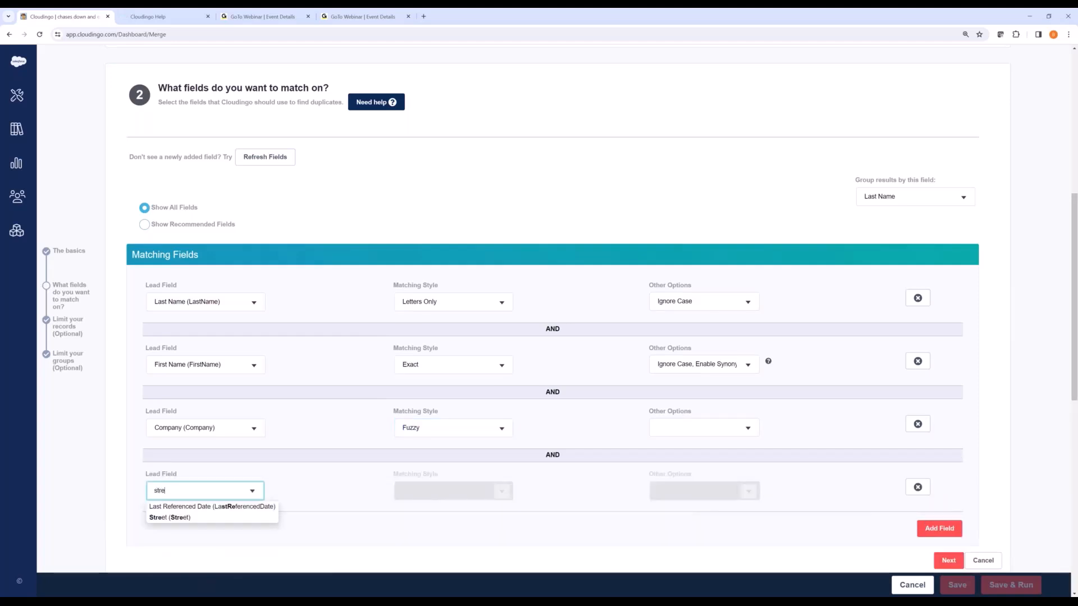
left_click(161, 519)
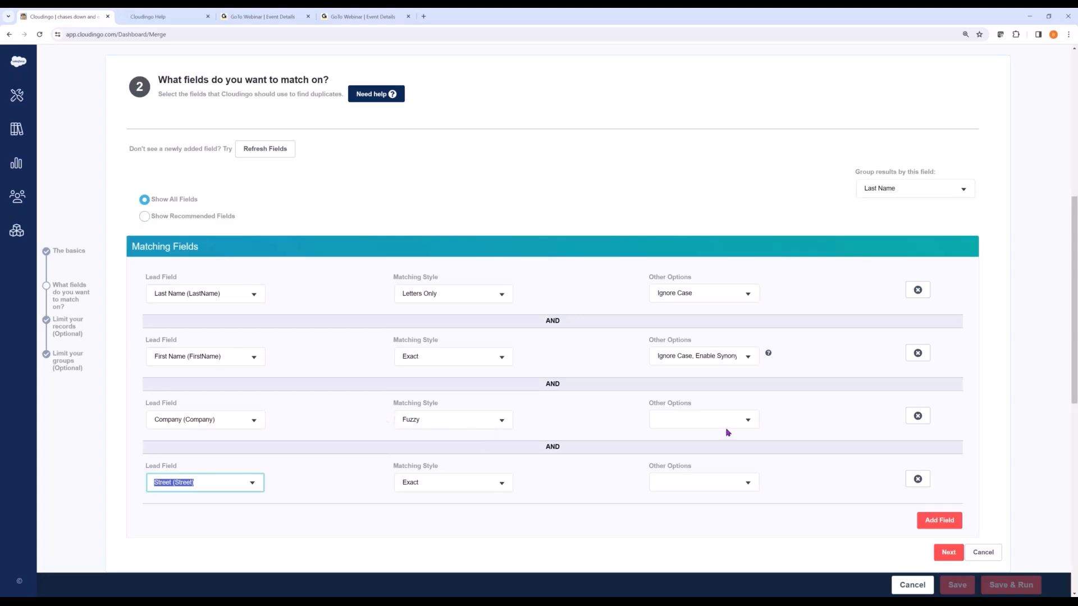
Step: Enable Ignore Case for the Company matching field
left_click(748, 420)
left_click(658, 449)
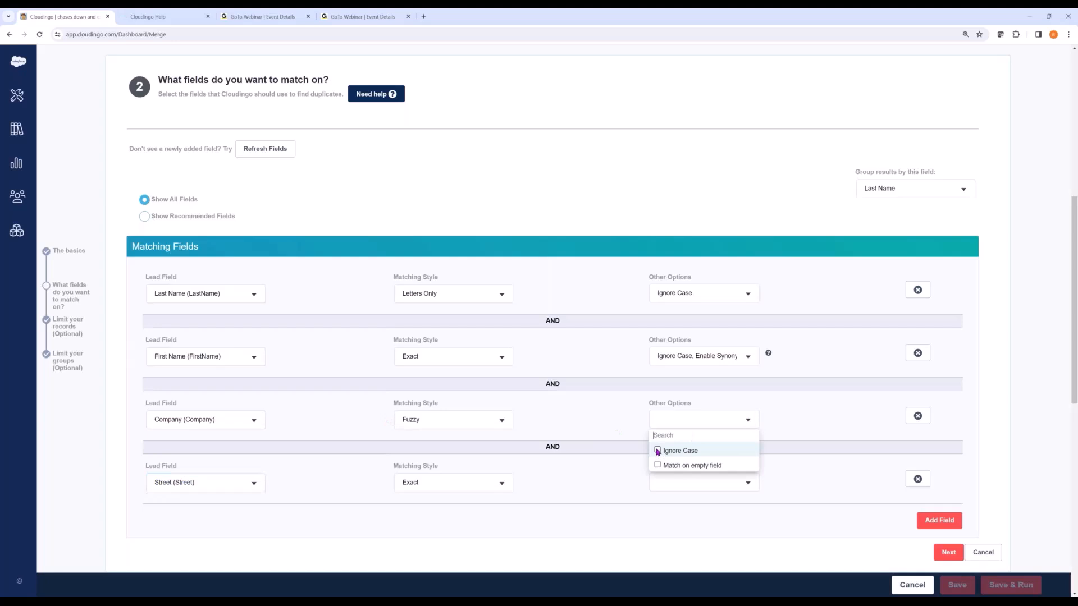
left_click(588, 417)
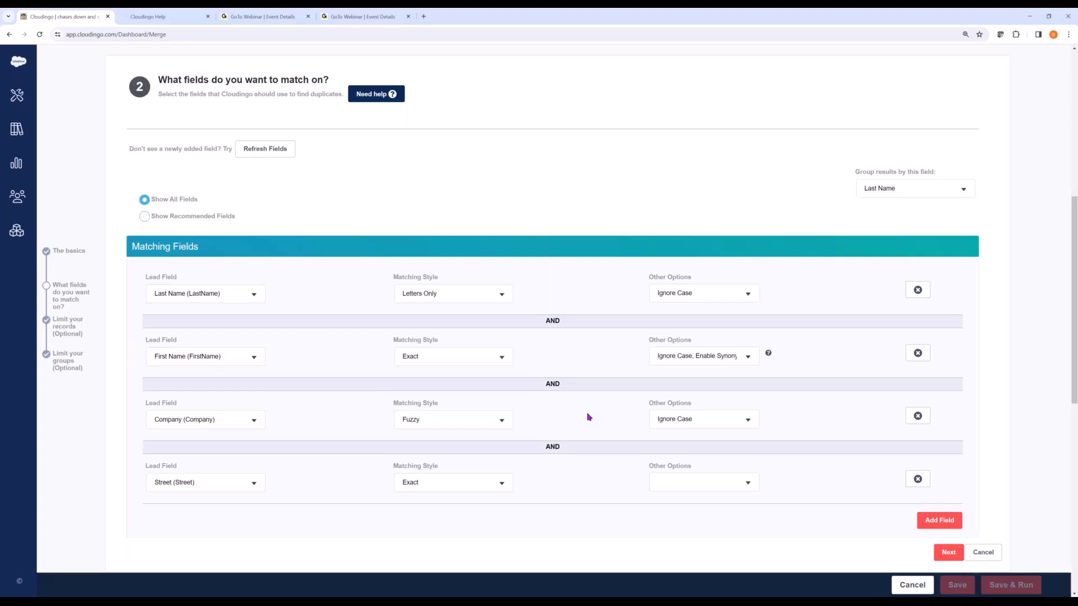
Step: Set the Street field's matching style to Fuzzy and enable Match on empty field for it
left_click(498, 484)
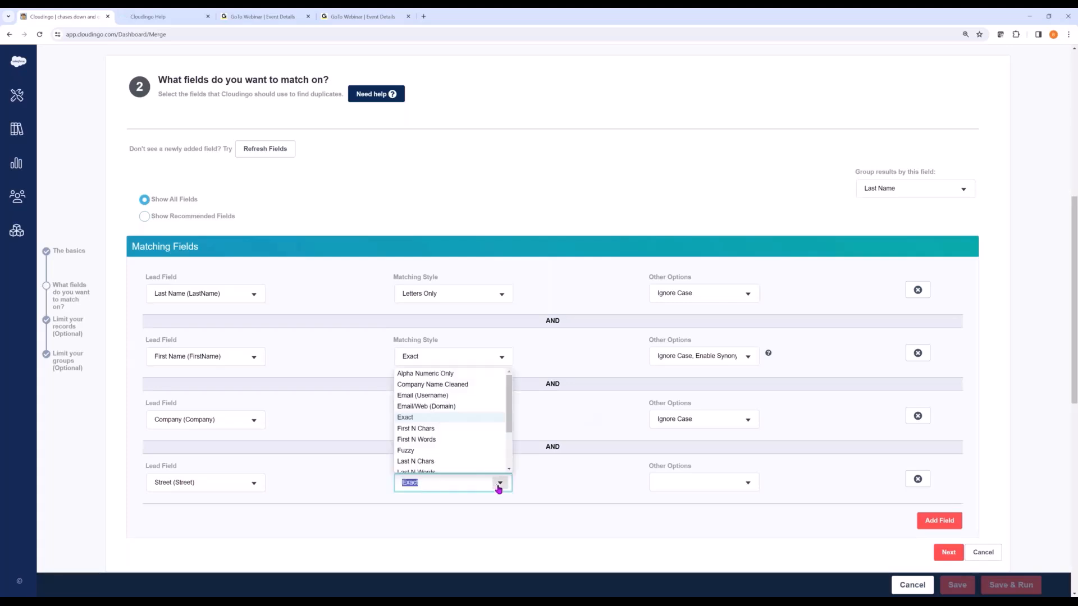
left_click(413, 452)
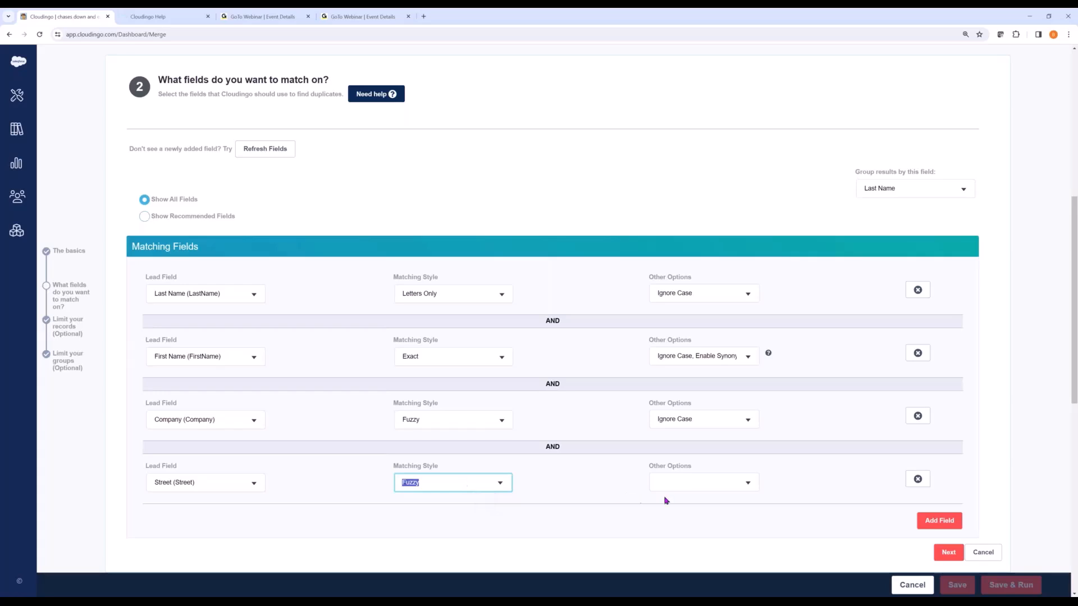
left_click(750, 484)
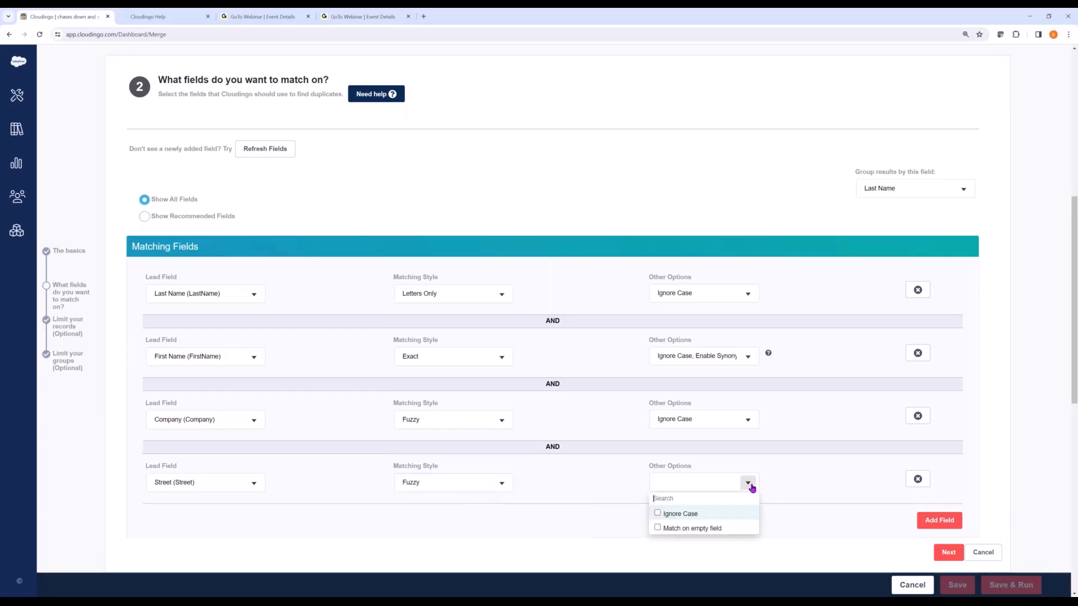
left_click(658, 529)
left_click(593, 505)
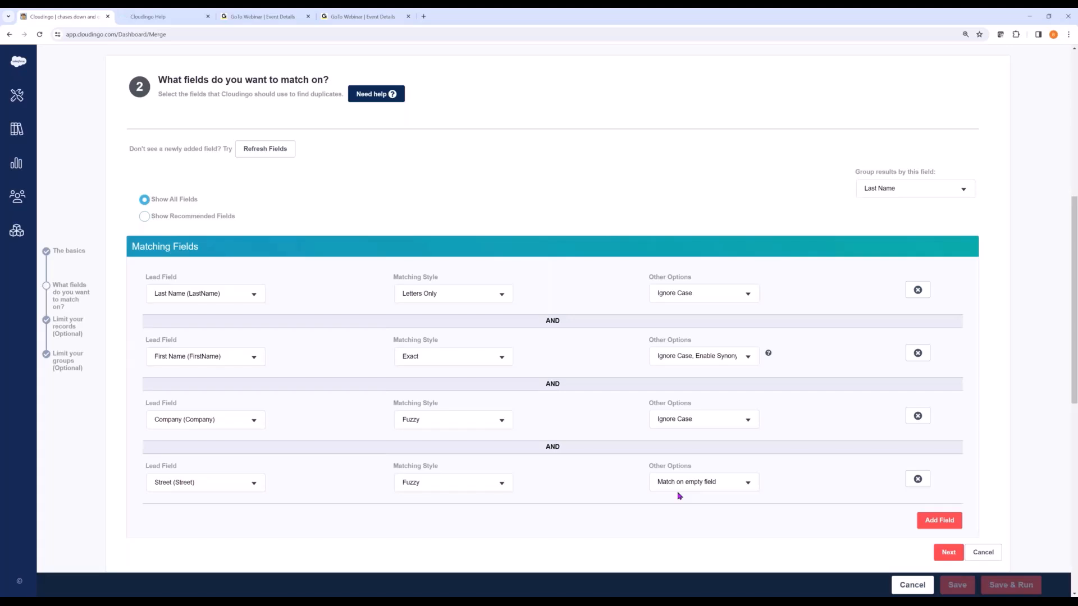
Step: Switch the Street field's matching style to Exact and enable Match on empty field again
left_click(500, 484)
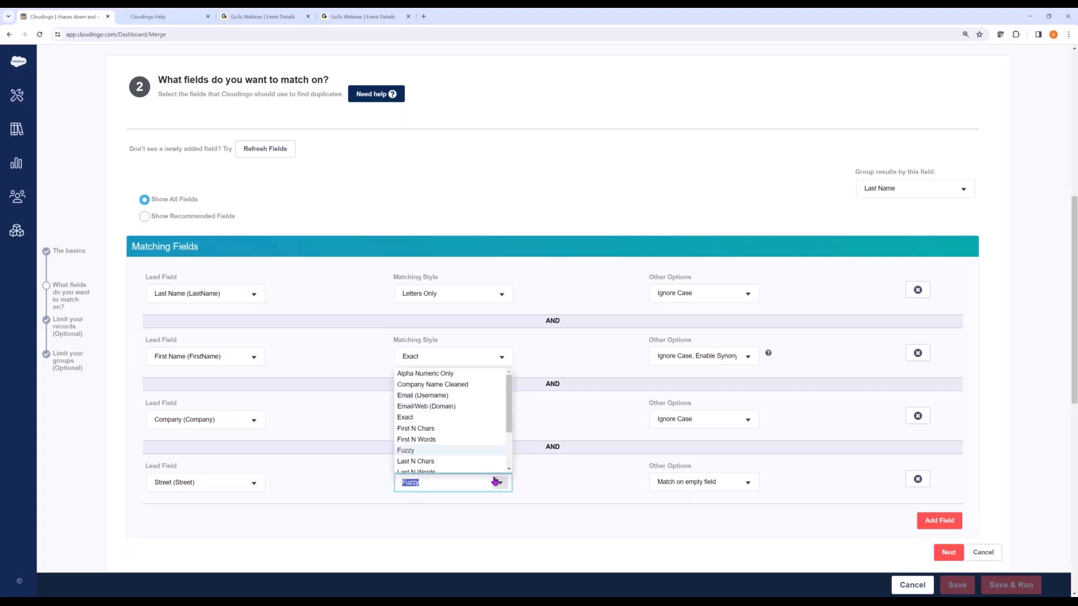
left_click(416, 417)
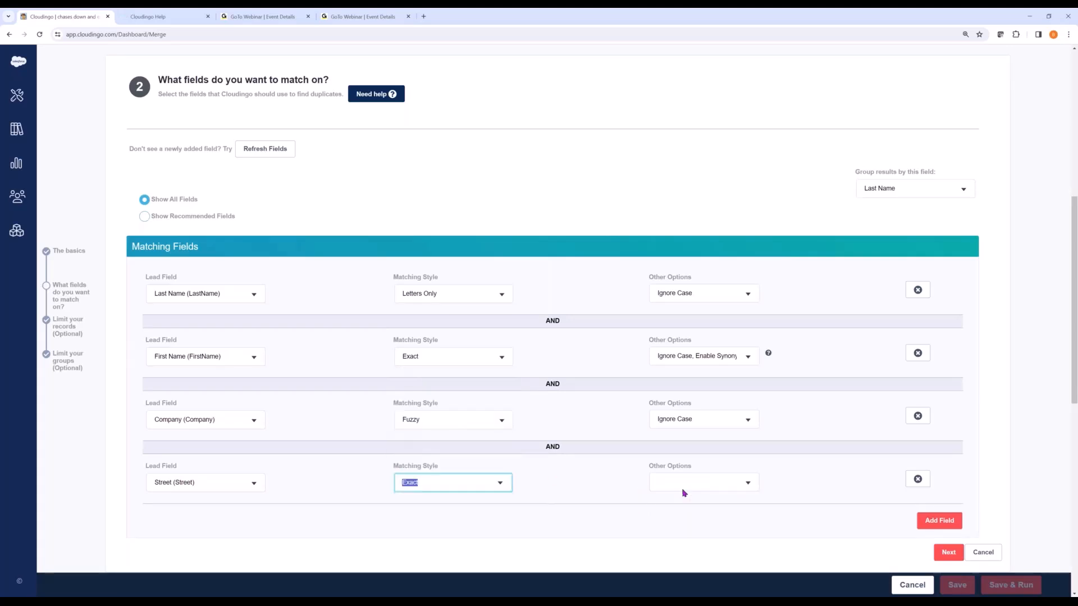
left_click(741, 483)
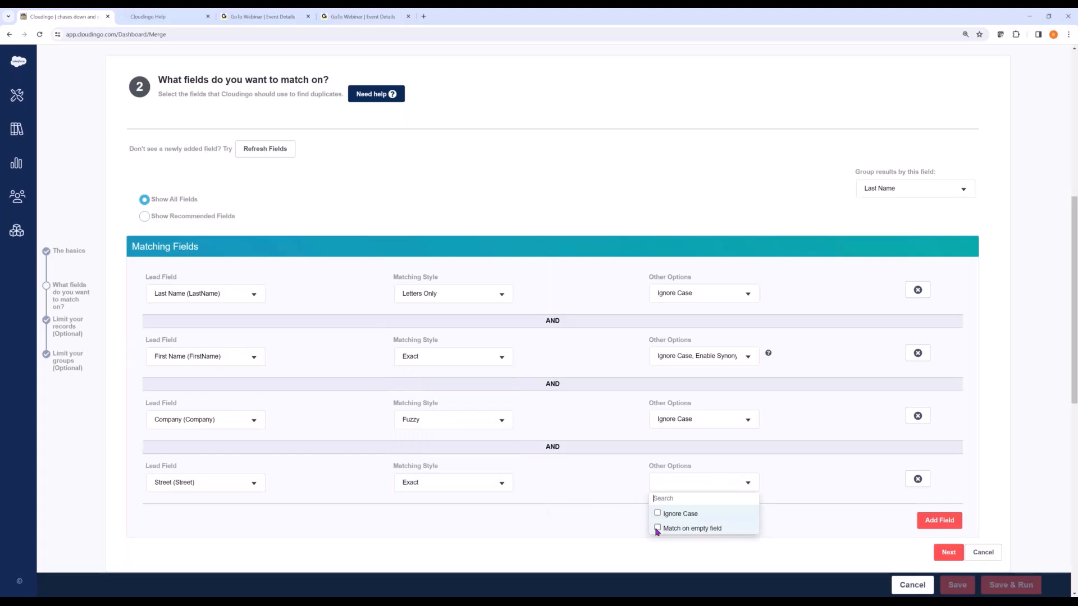
left_click(657, 529)
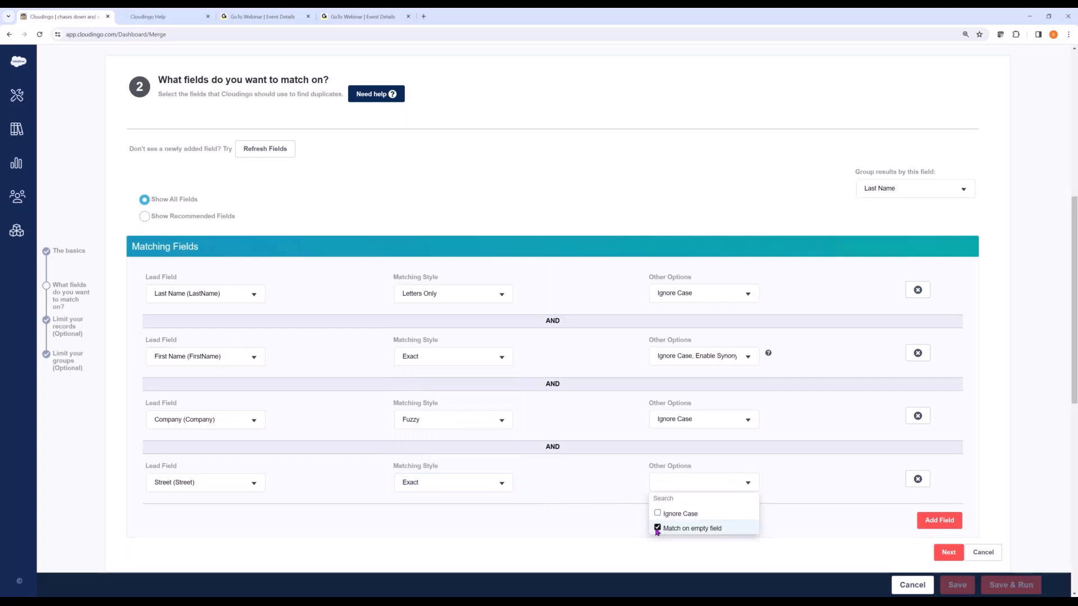
Step: Select Match on empty field in the Street matching field's other options
left_click(809, 501)
left_click(743, 485)
left_click(658, 529)
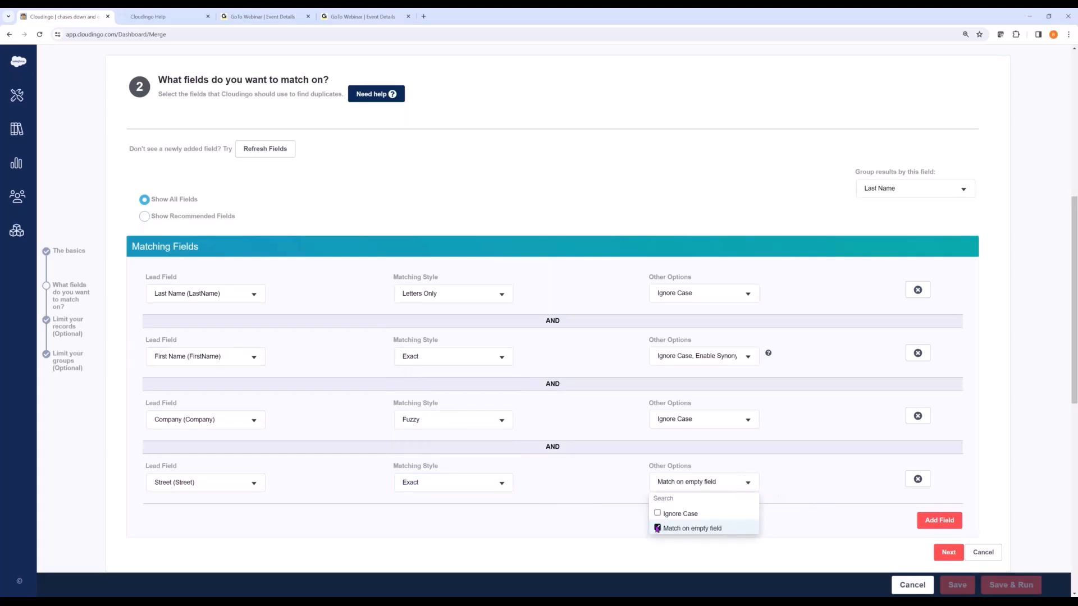
left_click(868, 473)
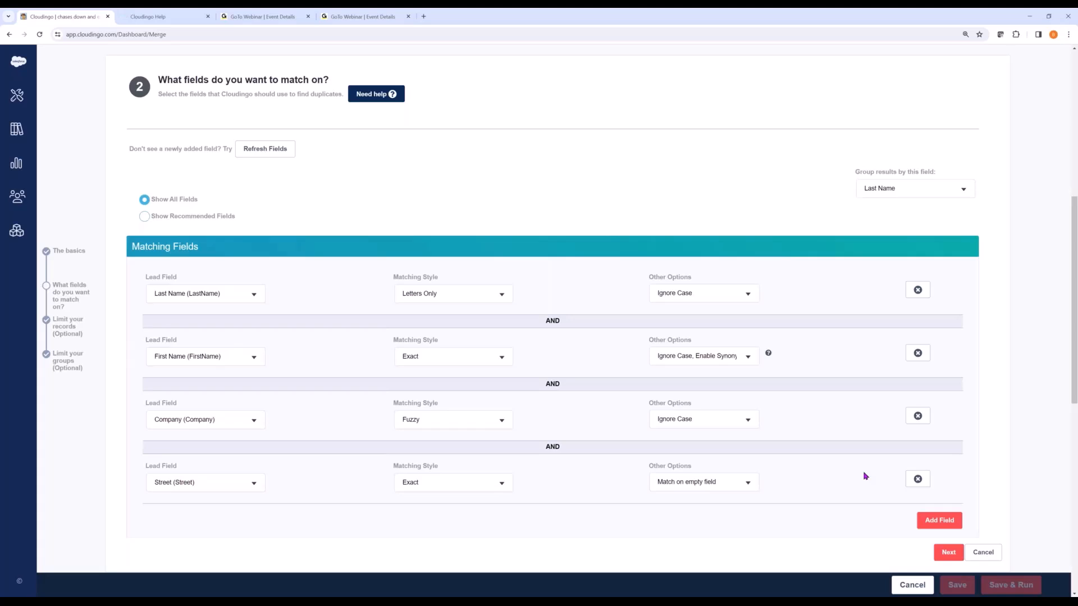
Step: Remove the Street matching field and complete the matching fields section of the filter
left_click(255, 484)
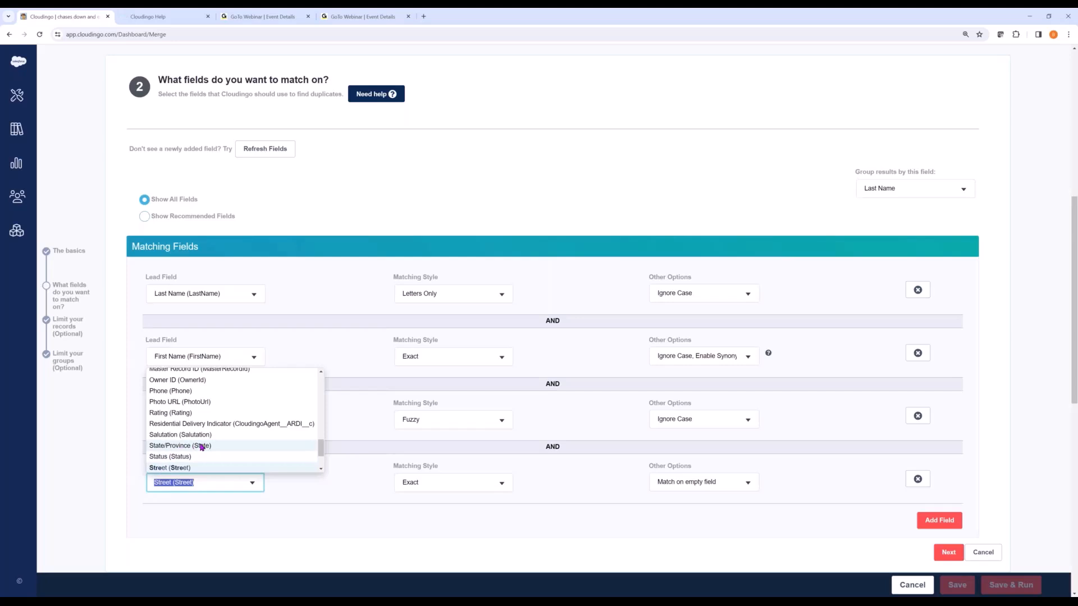
left_click(347, 366)
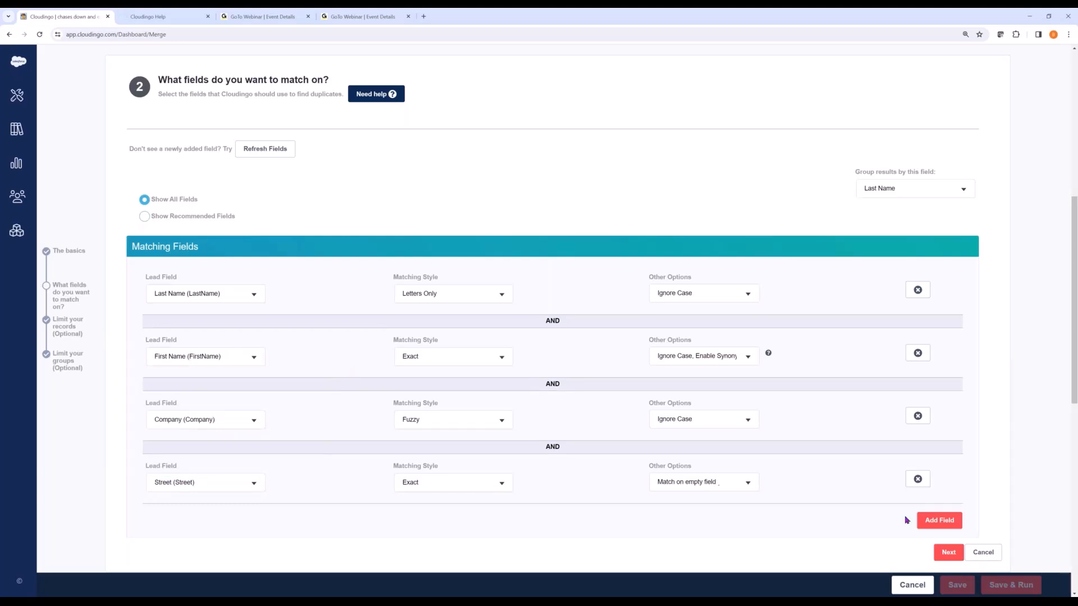
left_click(918, 480)
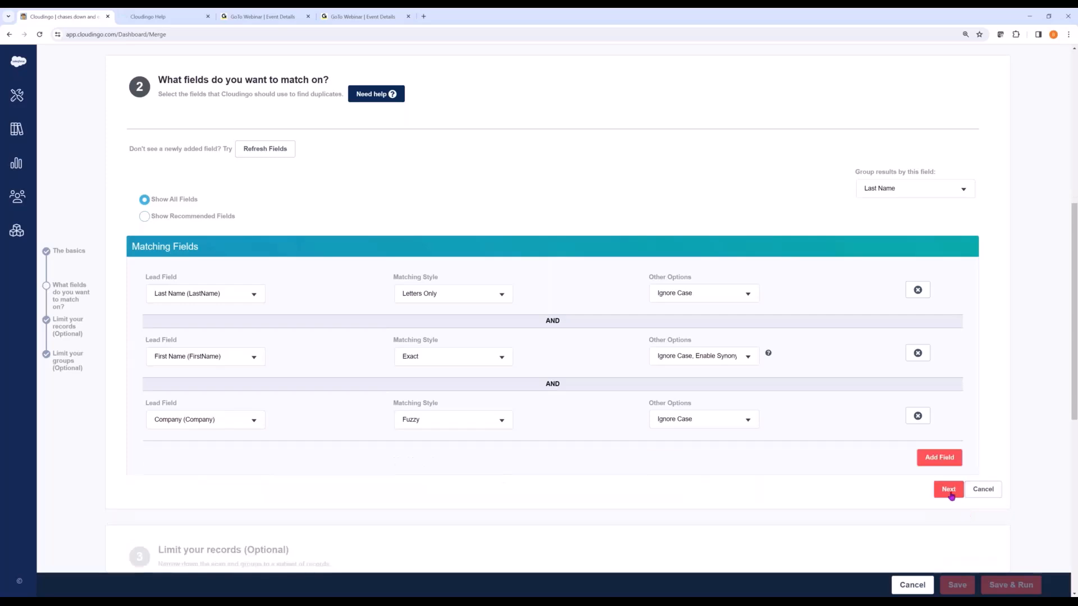
left_click(949, 490)
scroll(916, 516, "down", 5)
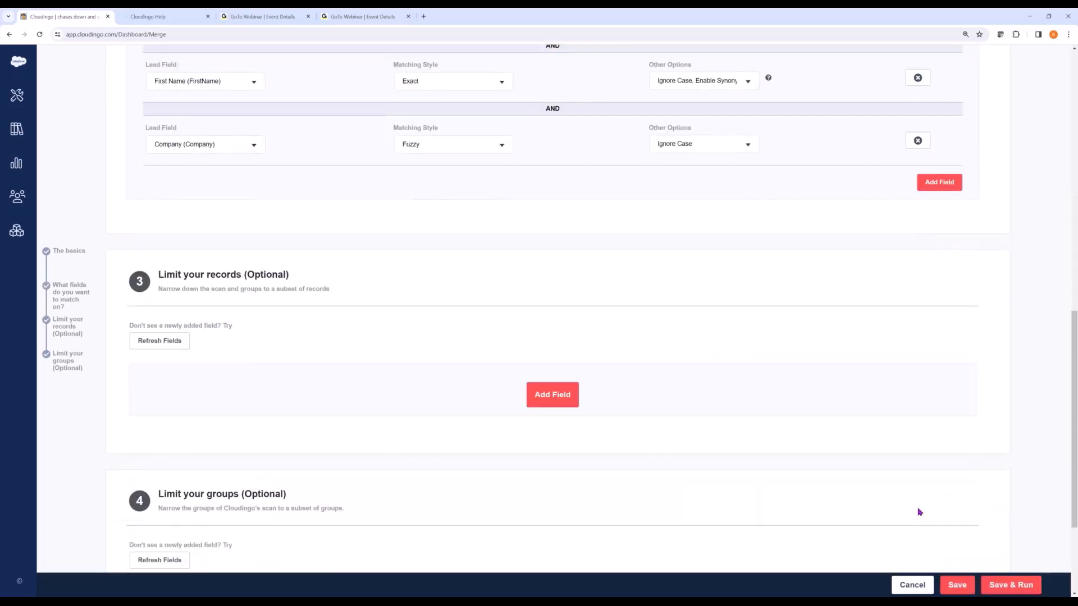
scroll(919, 512, "down", 3)
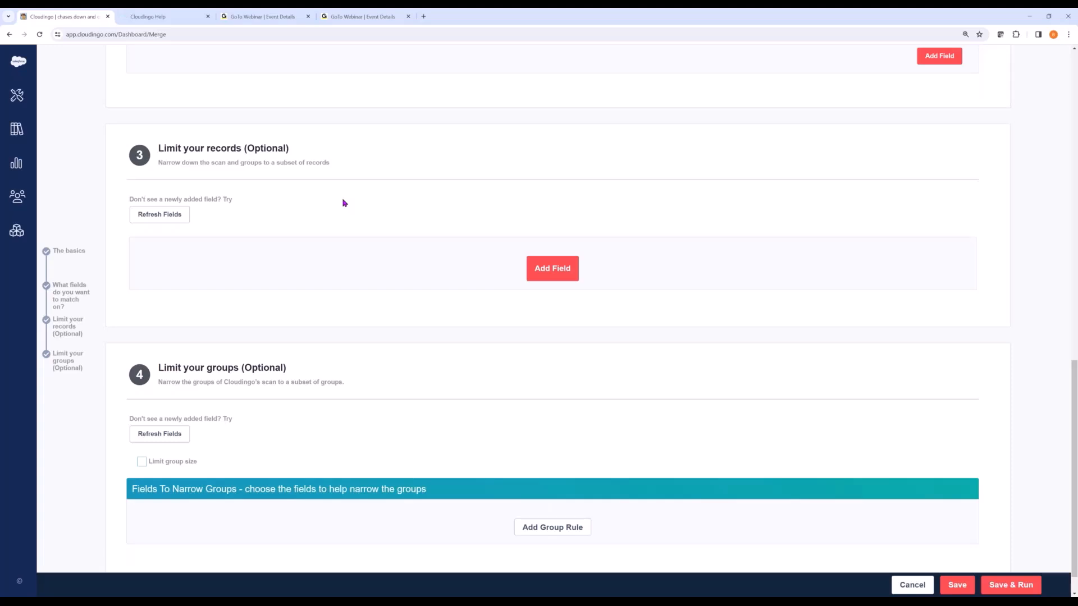
Step: Add a record limit on Country (Country) with the condition Equal and the value US,CA
left_click(526, 269)
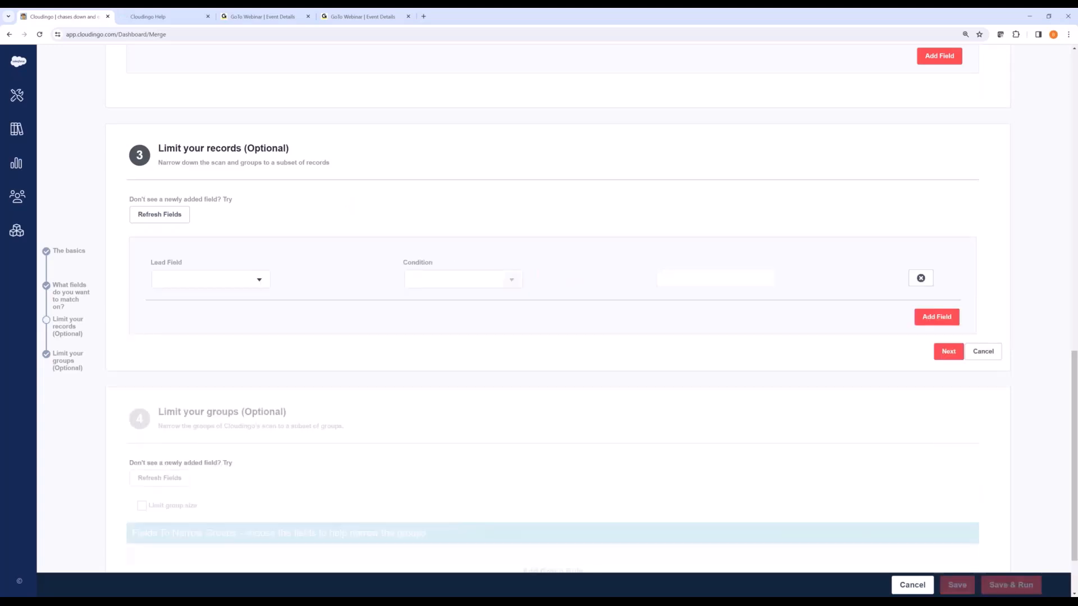
left_click(260, 280)
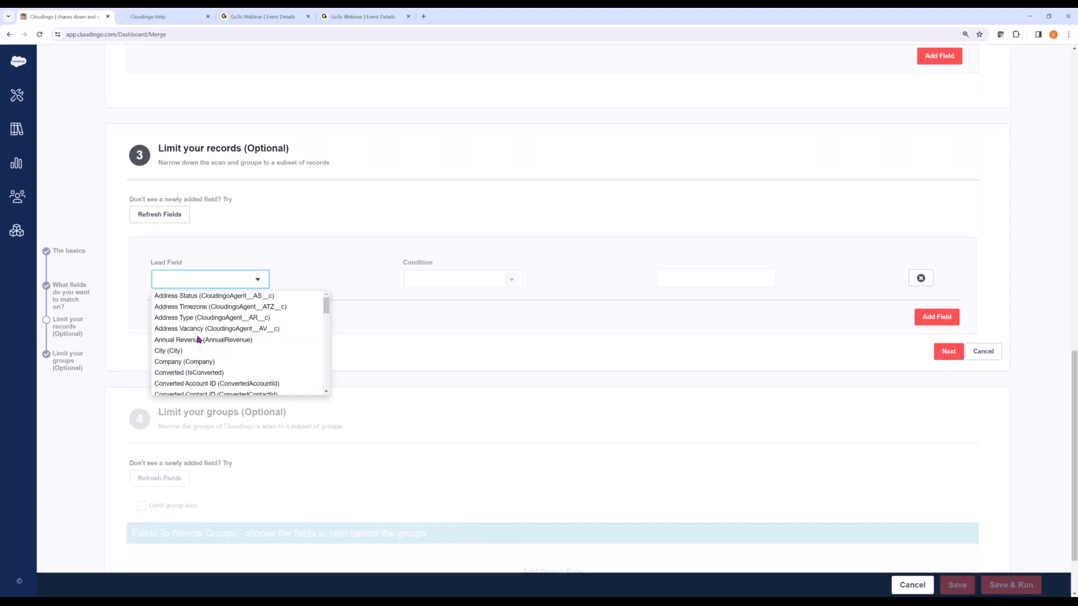
scroll(202, 343, "down", 3)
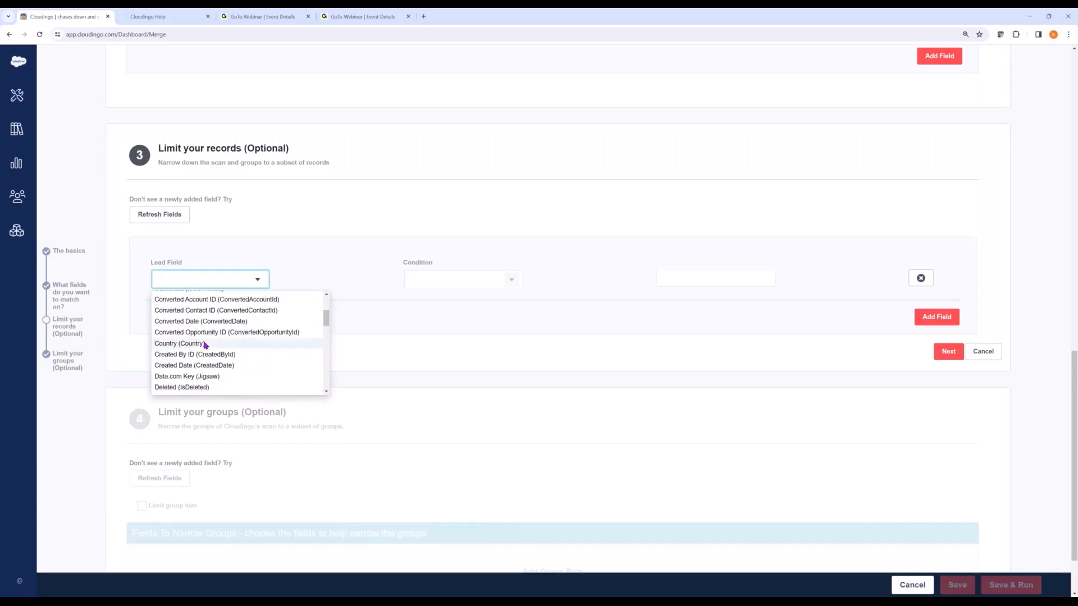
left_click(205, 343)
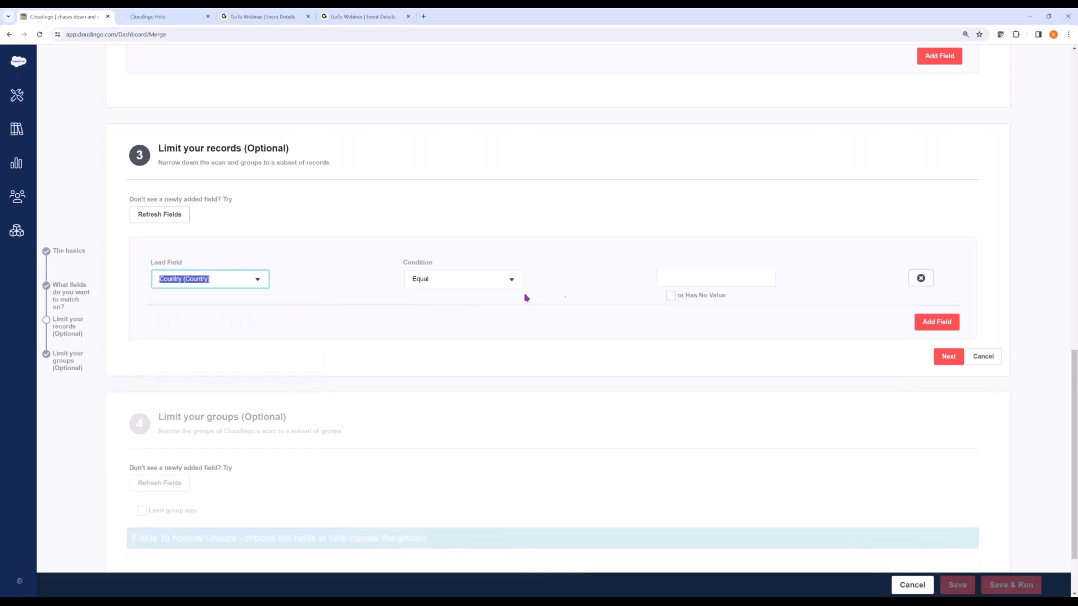
left_click(664, 276)
type("US,CA")
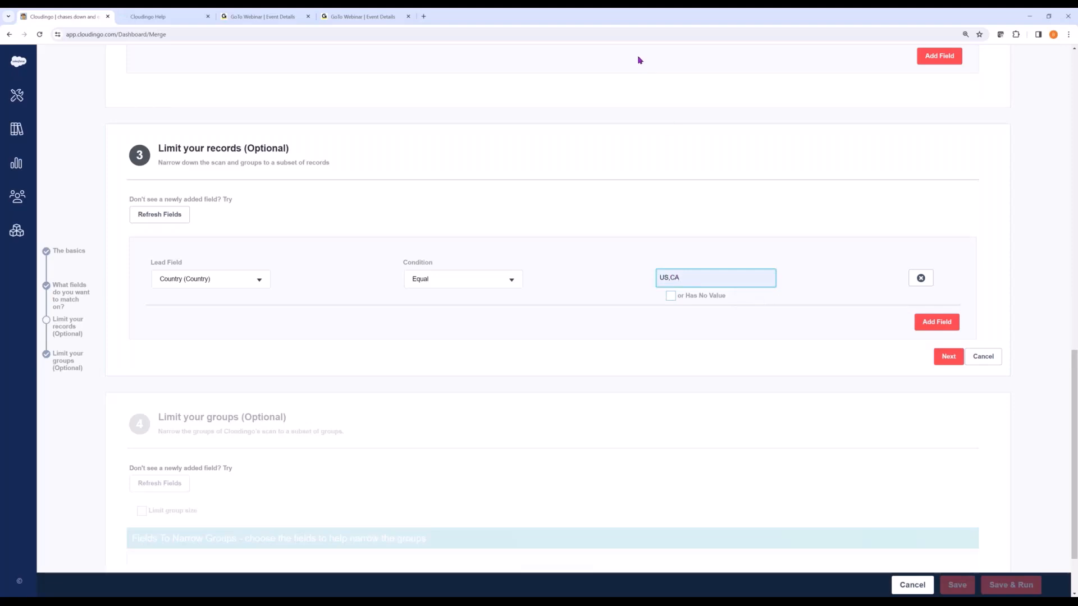
Step: Include records with no value in the Country limit, check the available conditions, and complete the record limits section
left_click(672, 297)
left_click(511, 281)
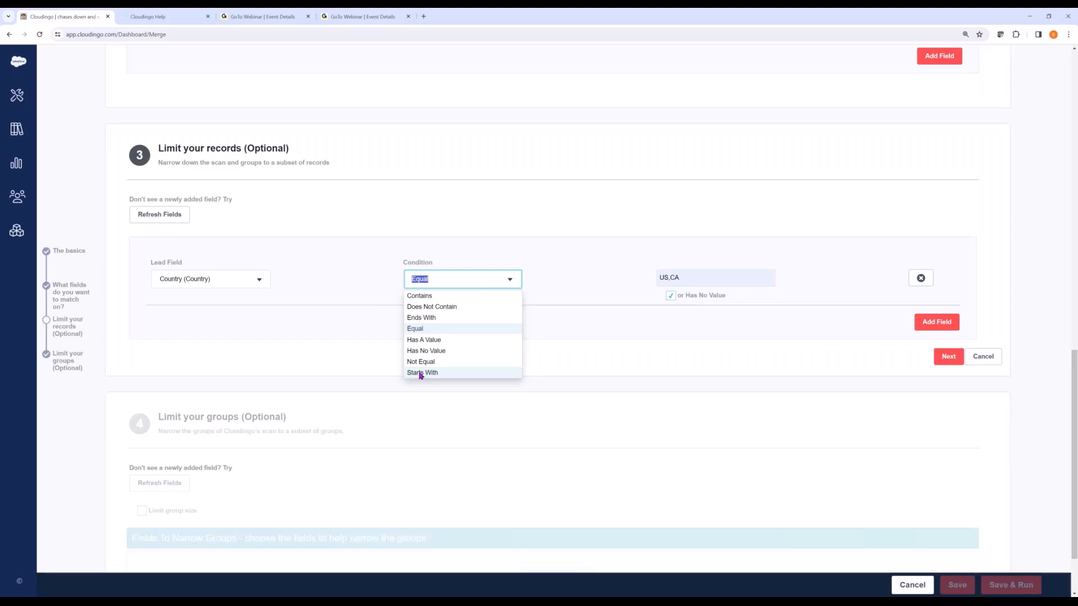
left_click(306, 359)
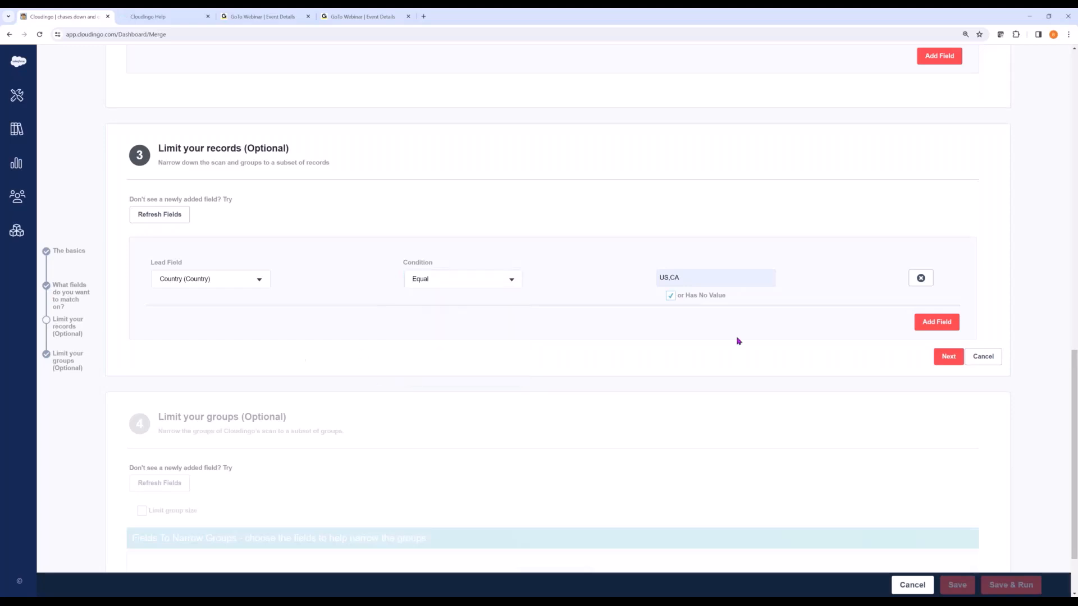
left_click(943, 358)
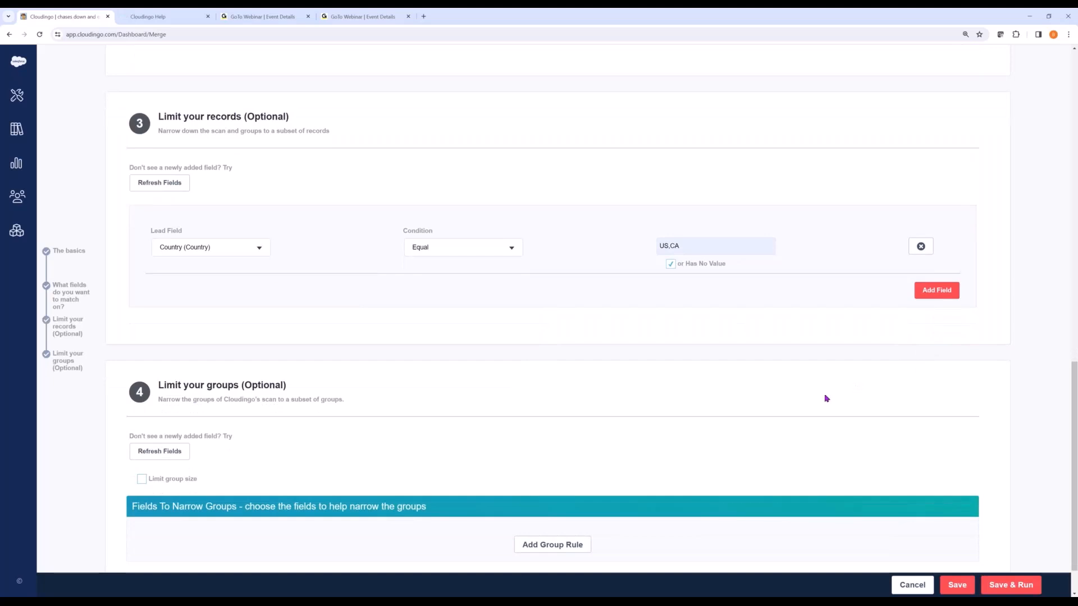
scroll(827, 399, "down", 1)
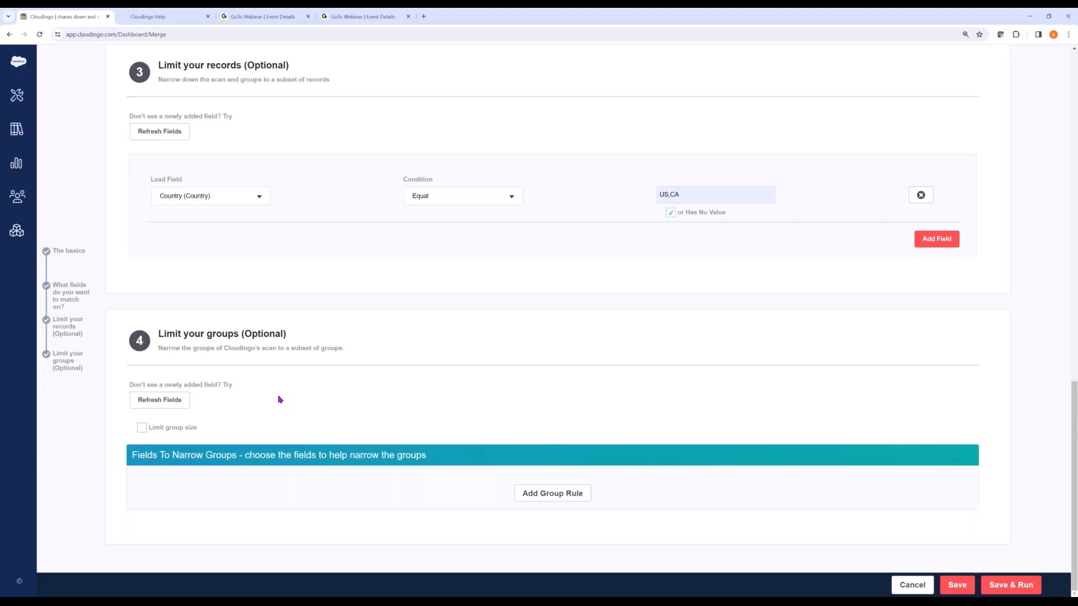
Step: Try limiting the group size to less than or equal to 5, and turn the limit back off
left_click(141, 428)
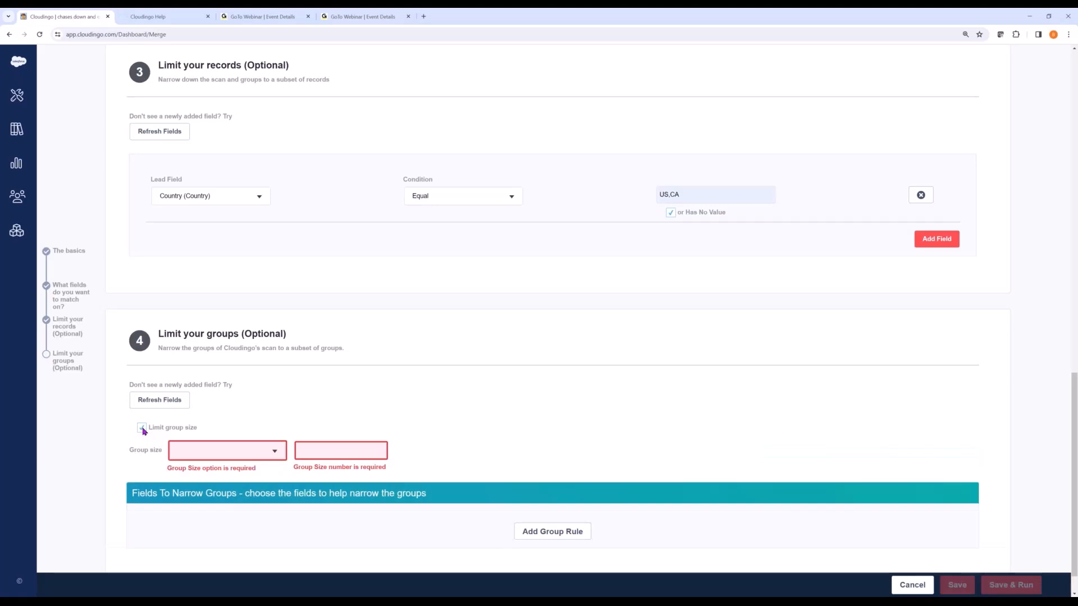
left_click(277, 453)
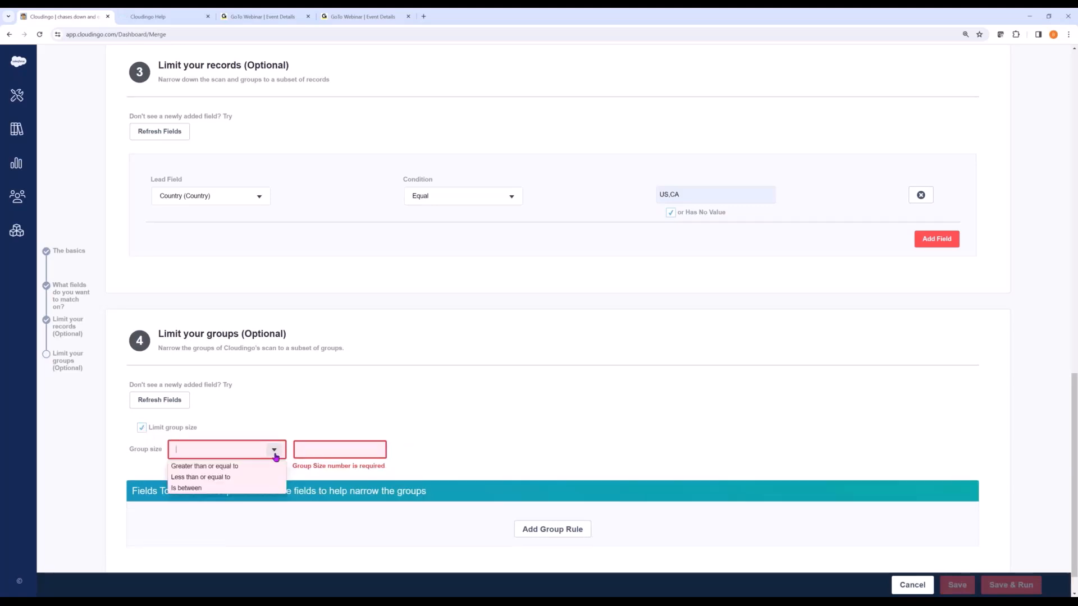
left_click(243, 477)
left_click(317, 449)
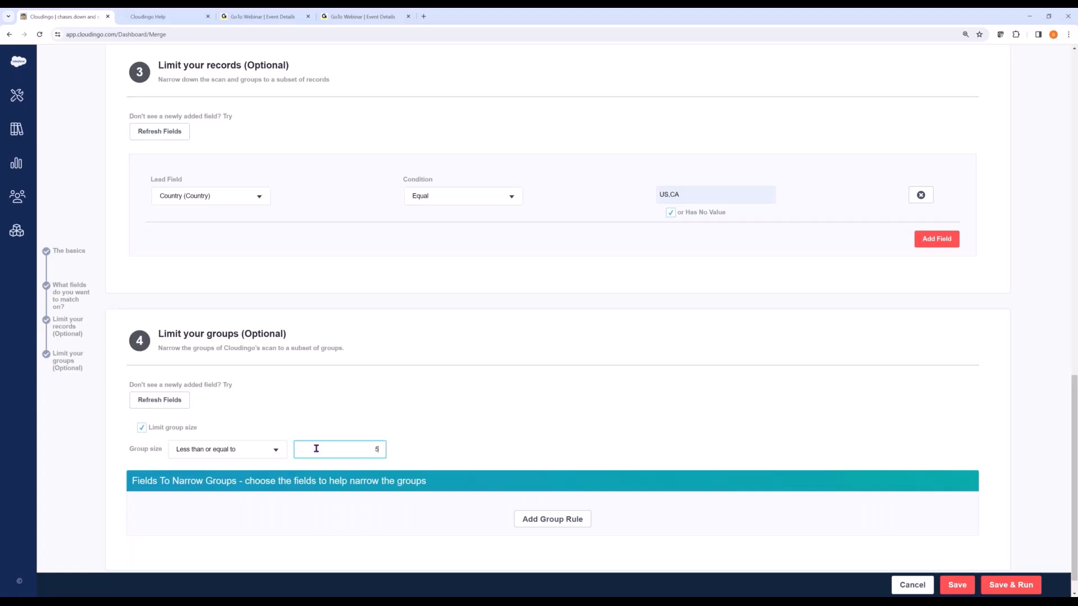
left_click(142, 429)
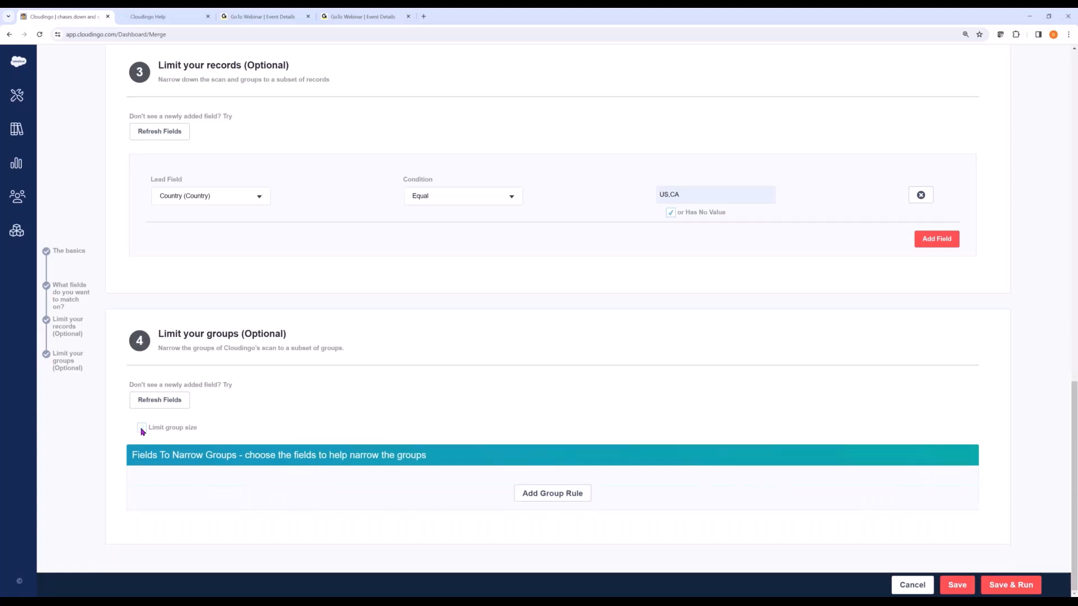
Step: Add a group rule based on the lead field Created Date (CreatedDate)
left_click(547, 501)
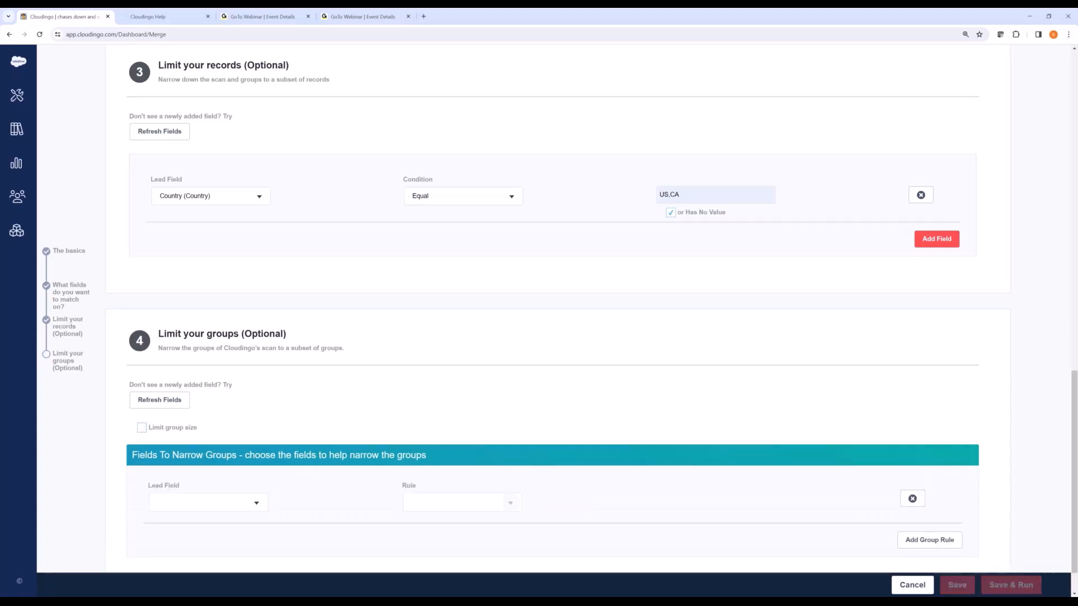
left_click(257, 504)
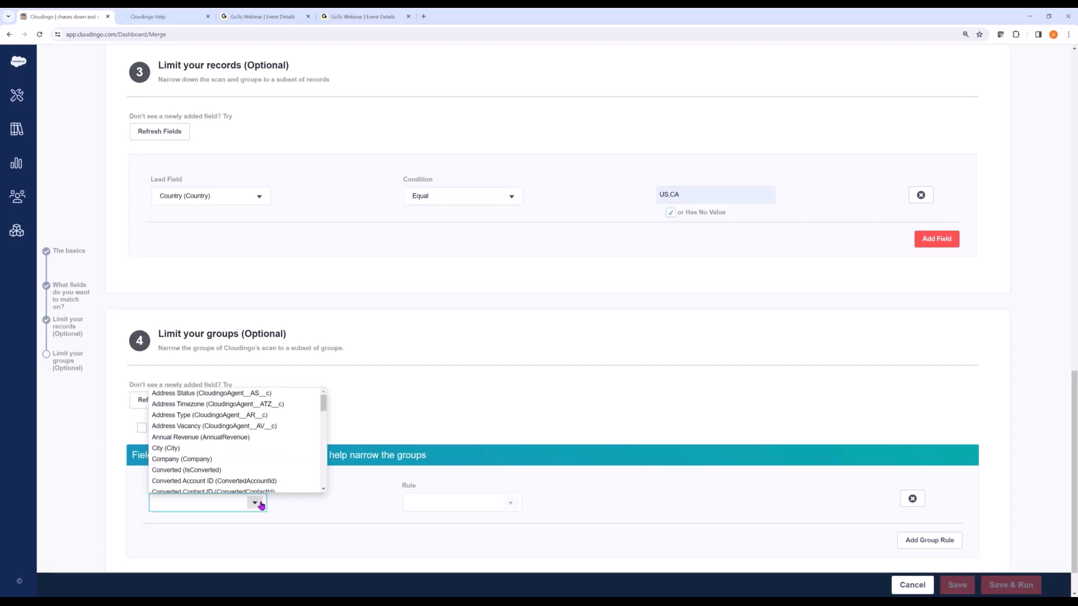
left_click_drag(324, 410, 324, 416)
scroll(324, 415, "down", 1)
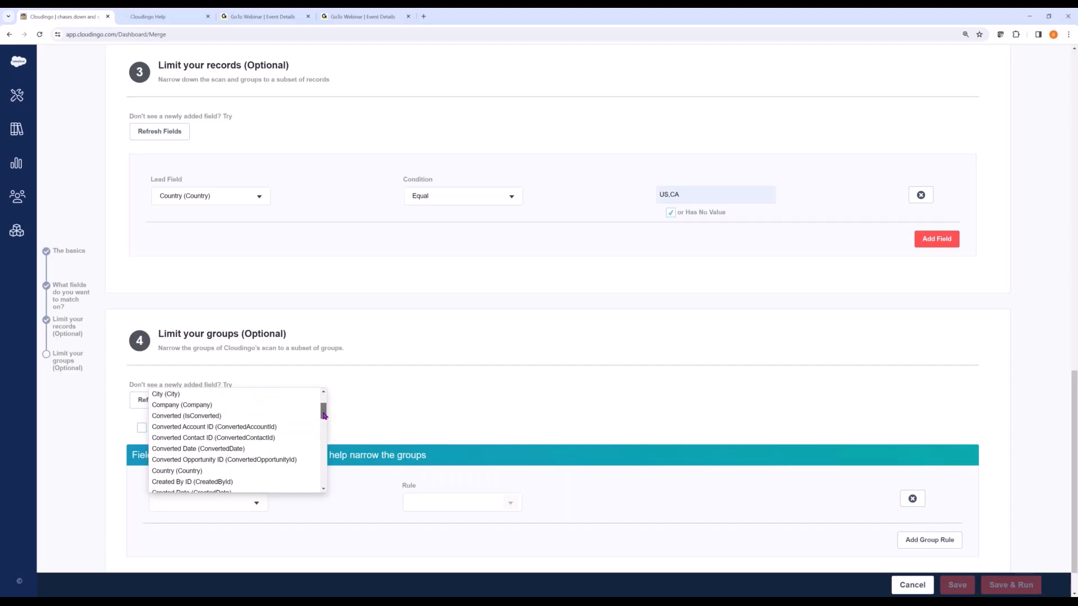
left_click_drag(323, 415, 324, 423)
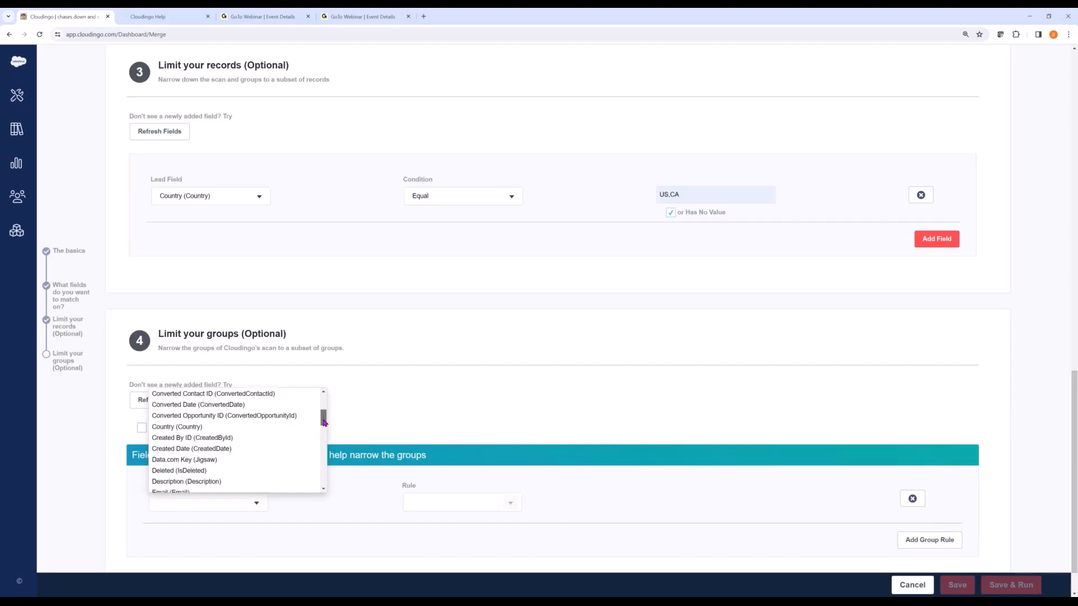
left_click(239, 452)
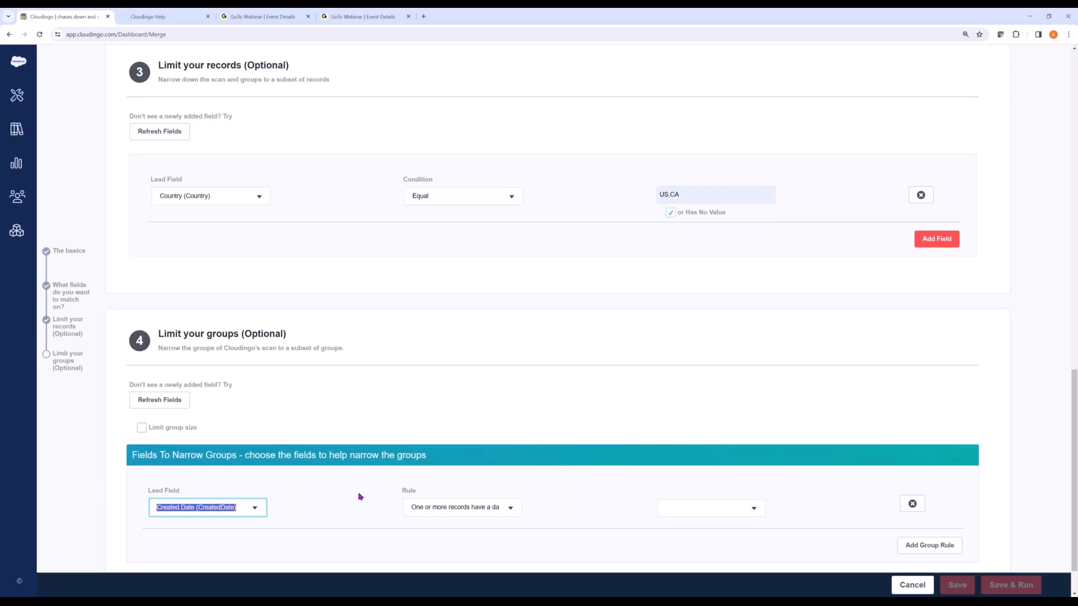
Step: Set the Created Date rule to one or more records having a date within the last 30 days
left_click(510, 508)
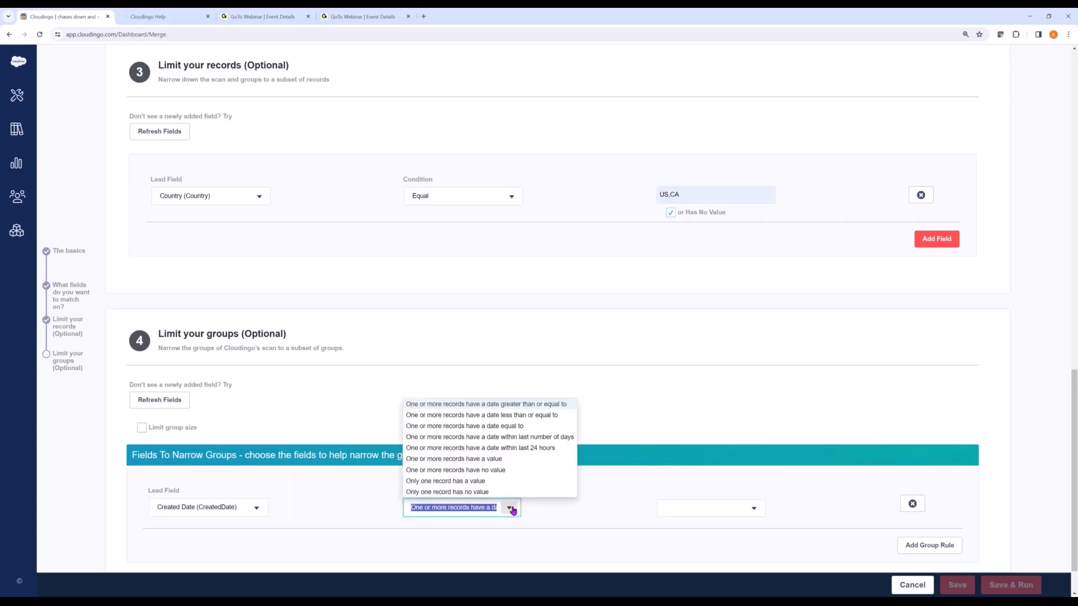
left_click(537, 438)
left_click(691, 511)
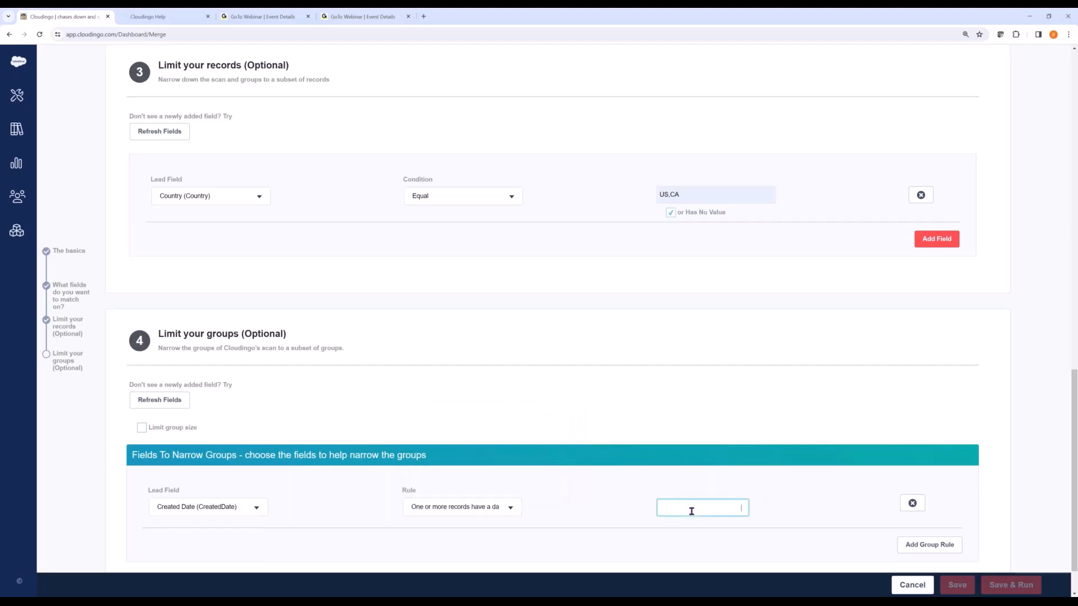
type("30")
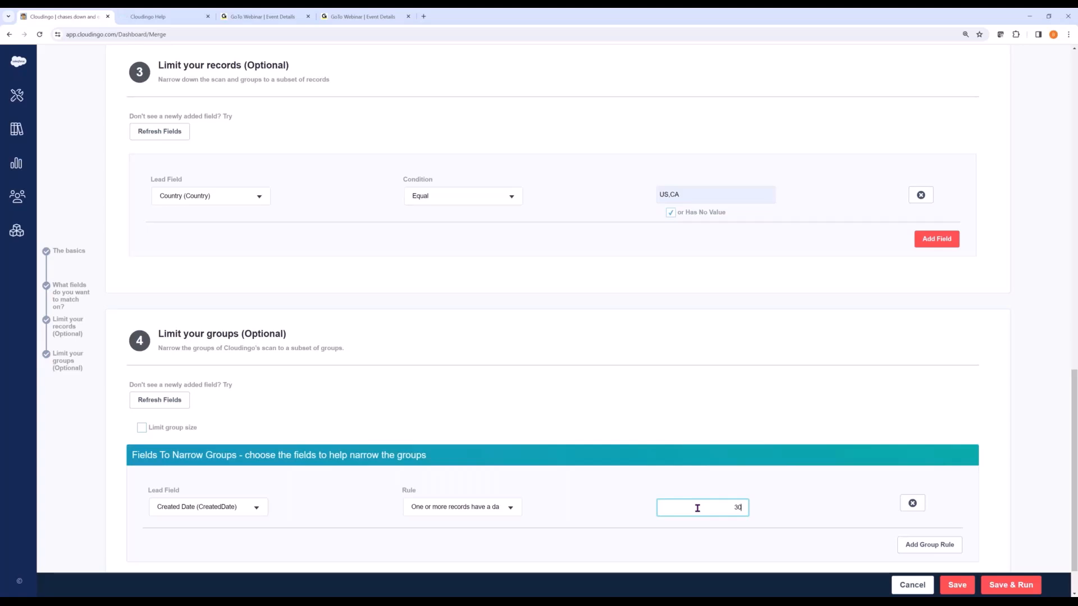
Step: Change the group rule's lead field to Email (Email)
left_click(256, 508)
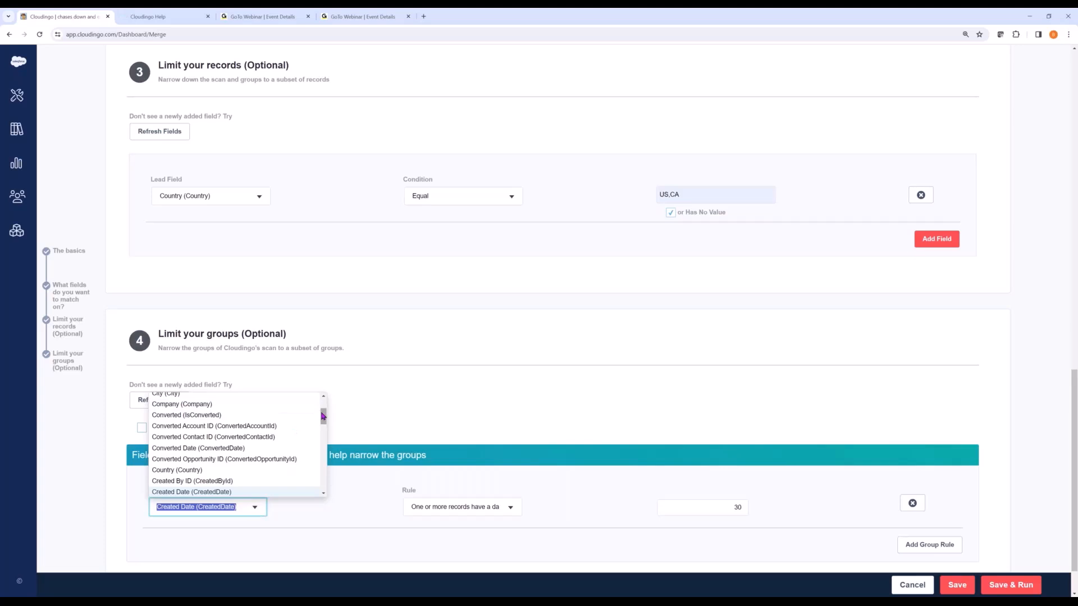
left_click_drag(323, 416, 320, 430)
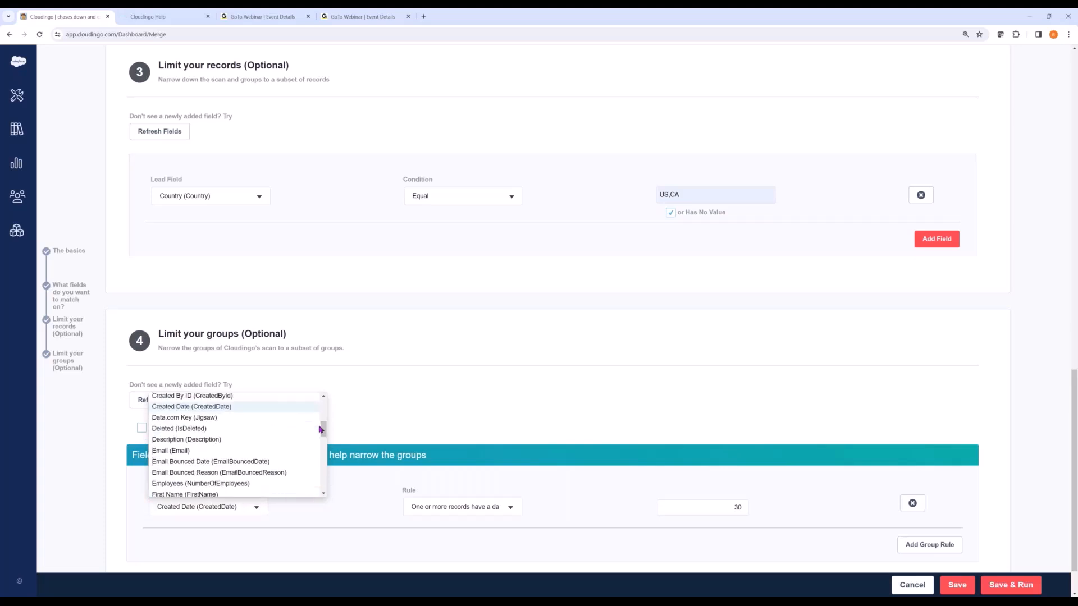
left_click(202, 451)
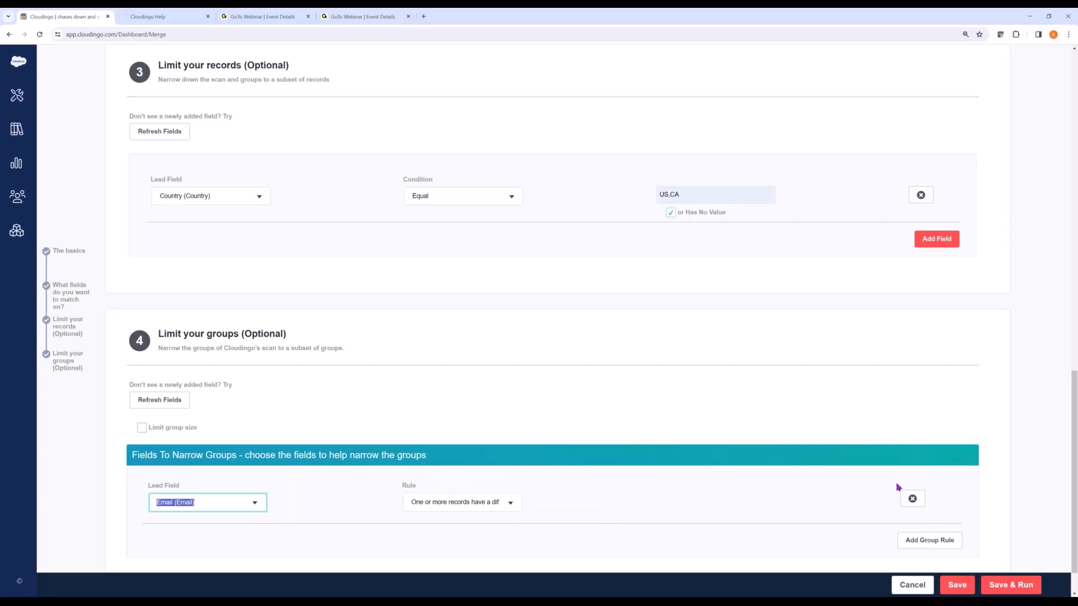
Step: Remove the Email group rule and the Country record limit from the filter
left_click(912, 499)
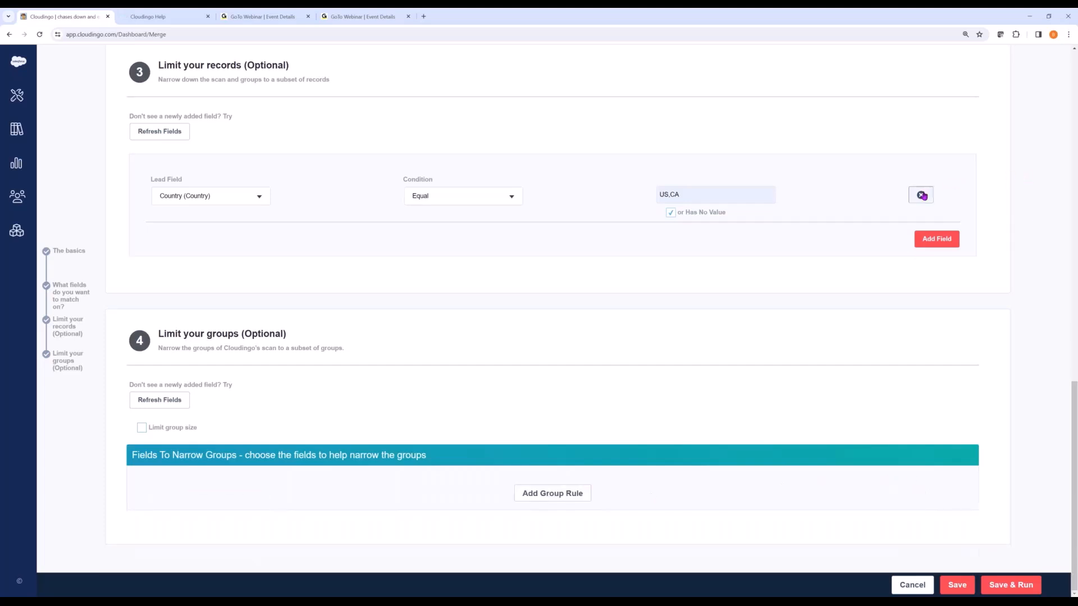
left_click(922, 196)
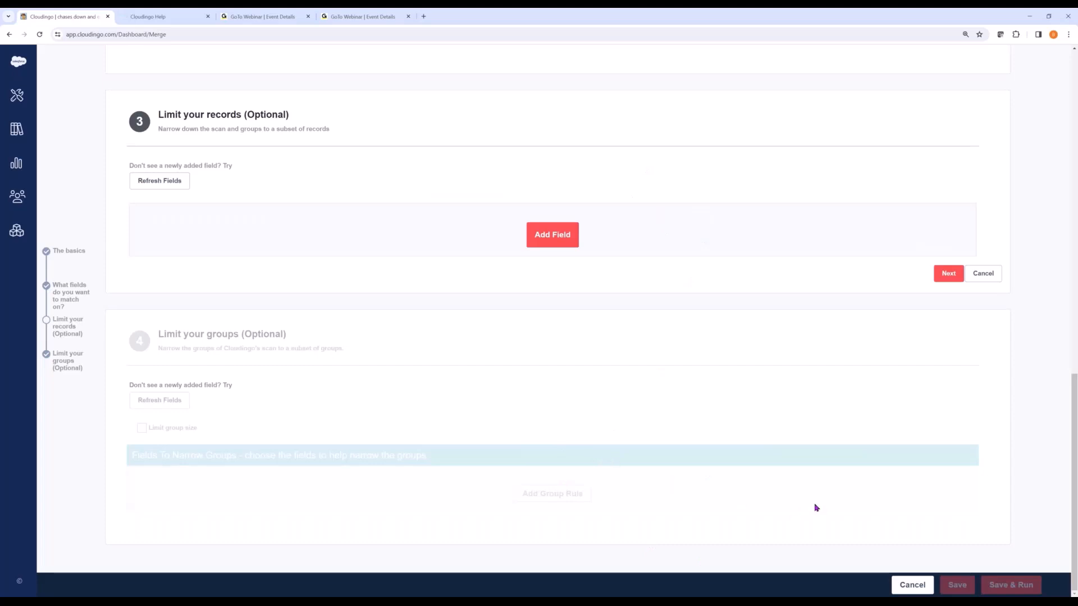
left_click(181, 184)
Step: Open the merge rules list belonging to the Dedupe tools
left_click(23, 98)
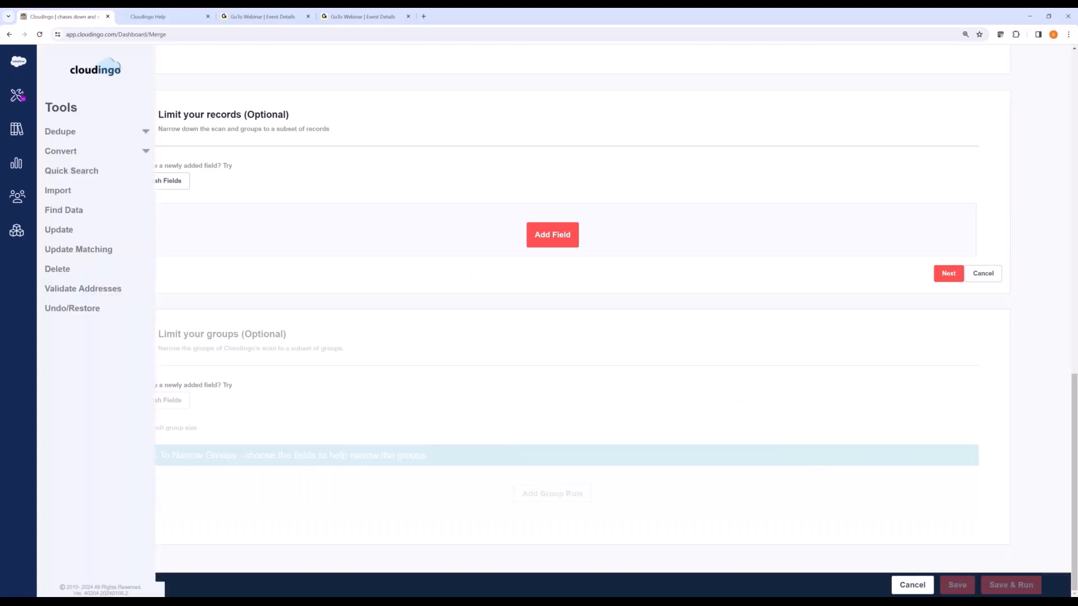
left_click(61, 134)
left_click(67, 168)
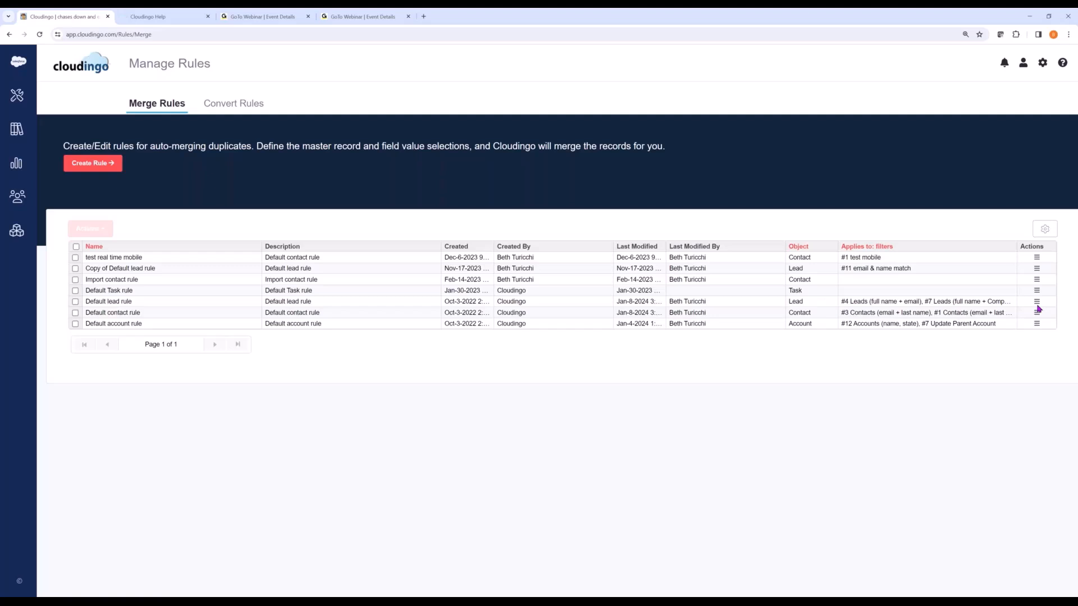
Step: Open the Default lead rule for editing and go to its settings for how records are merged
left_click(1039, 305)
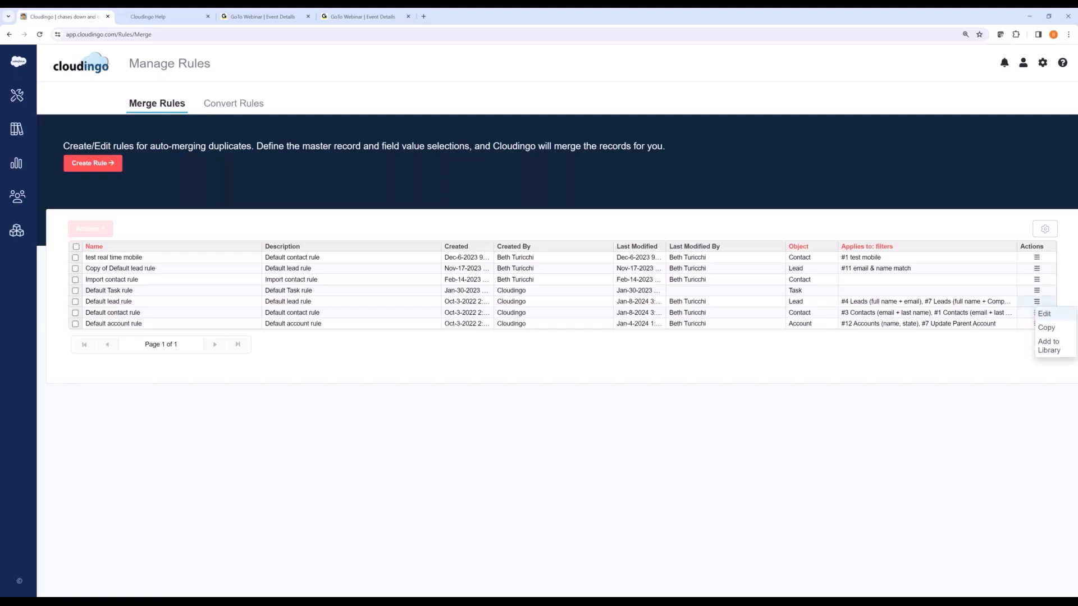
left_click(1042, 313)
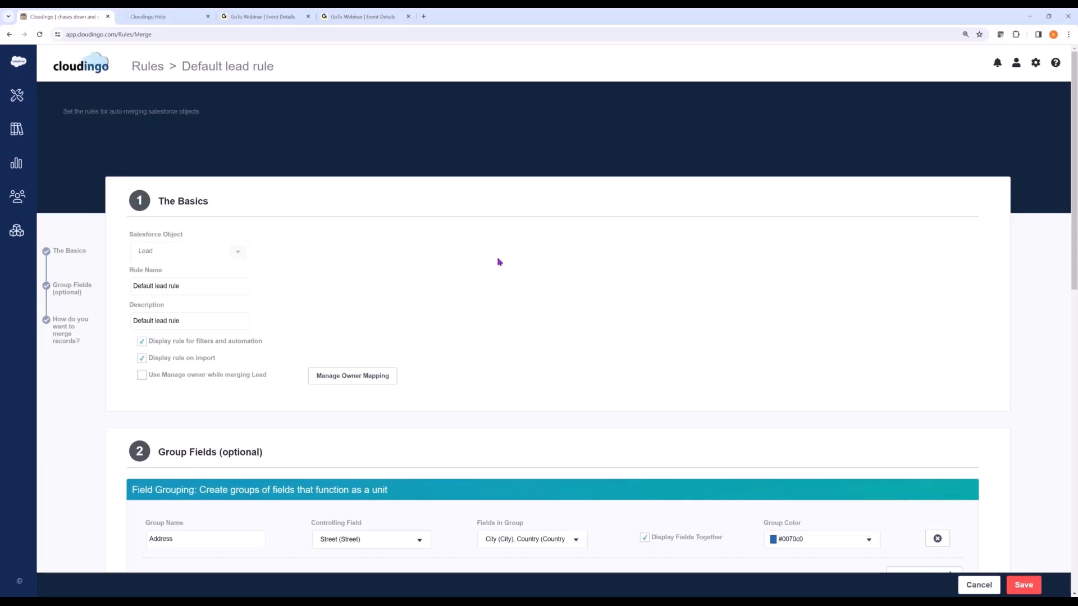
scroll(499, 261, "down", 6)
scroll(499, 261, "down", 5)
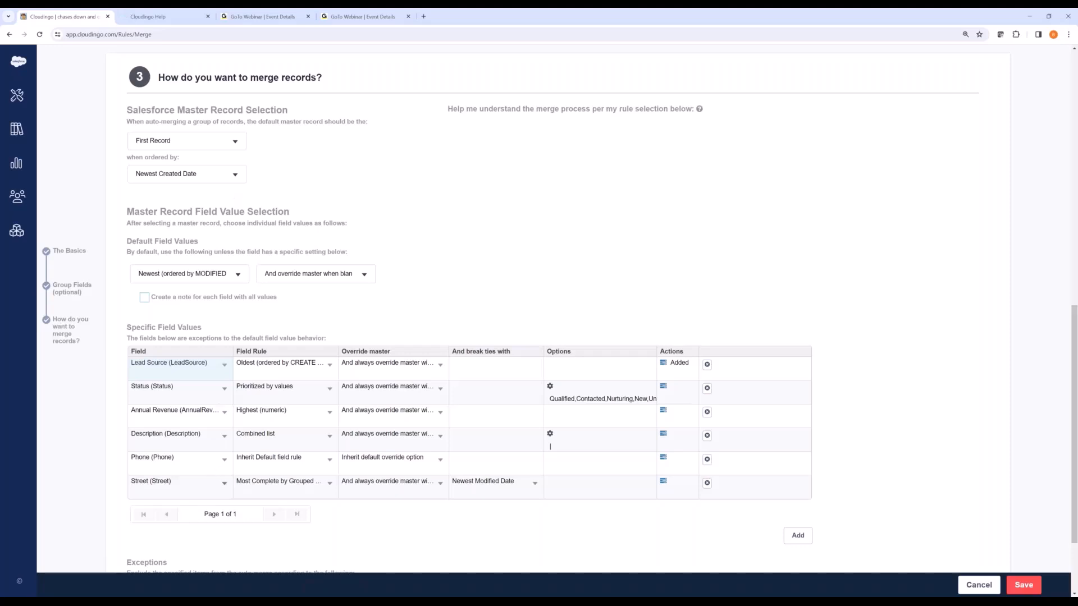
Step: Set the default master record to be prioritized on the given field and values, using the Status (Status) field
left_click(236, 144)
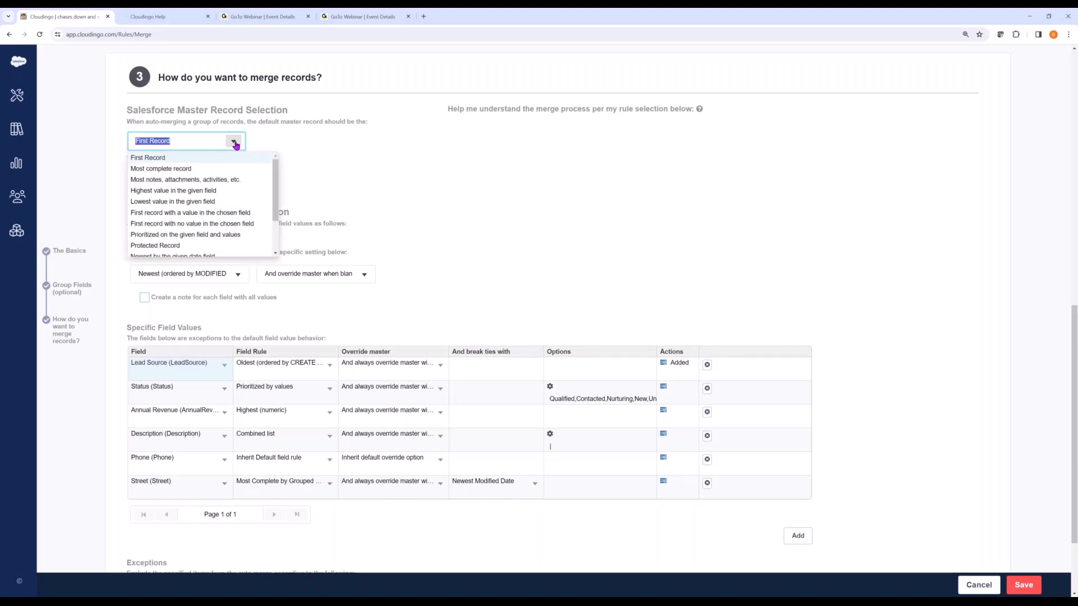
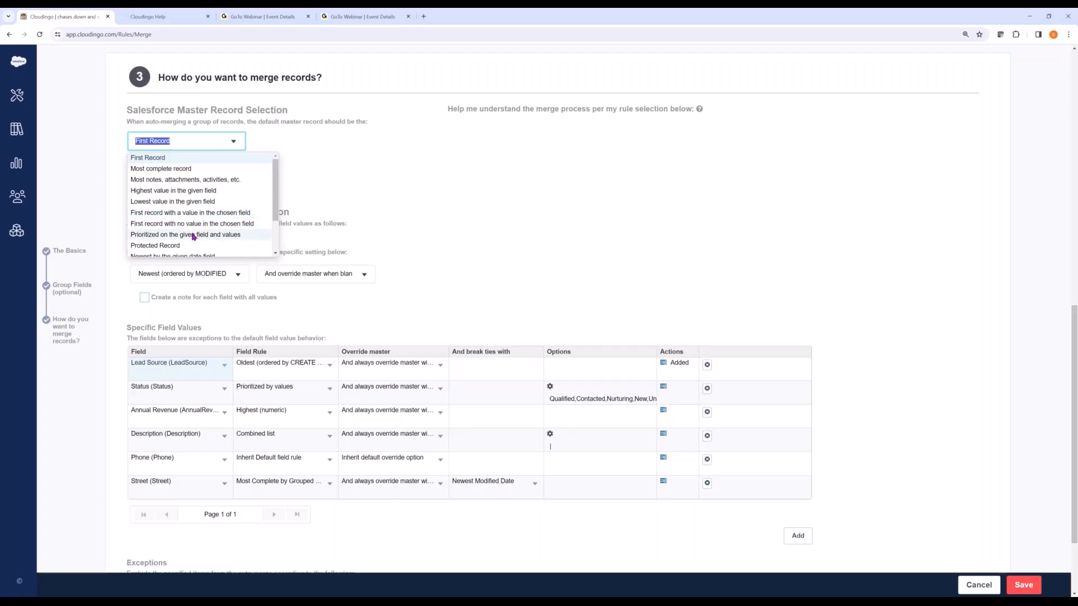
left_click(192, 235)
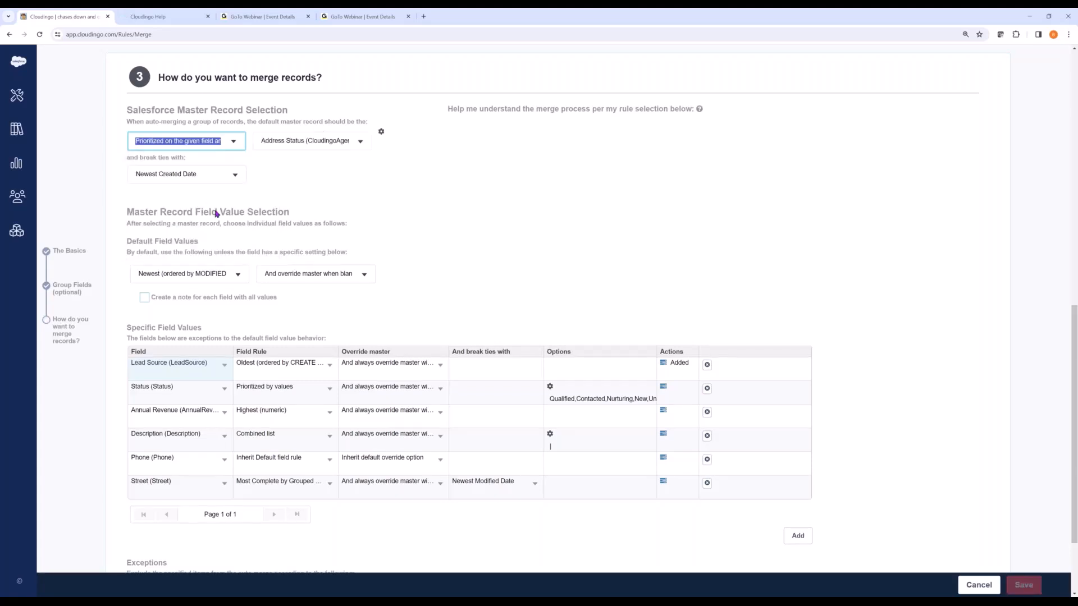
left_click(360, 142)
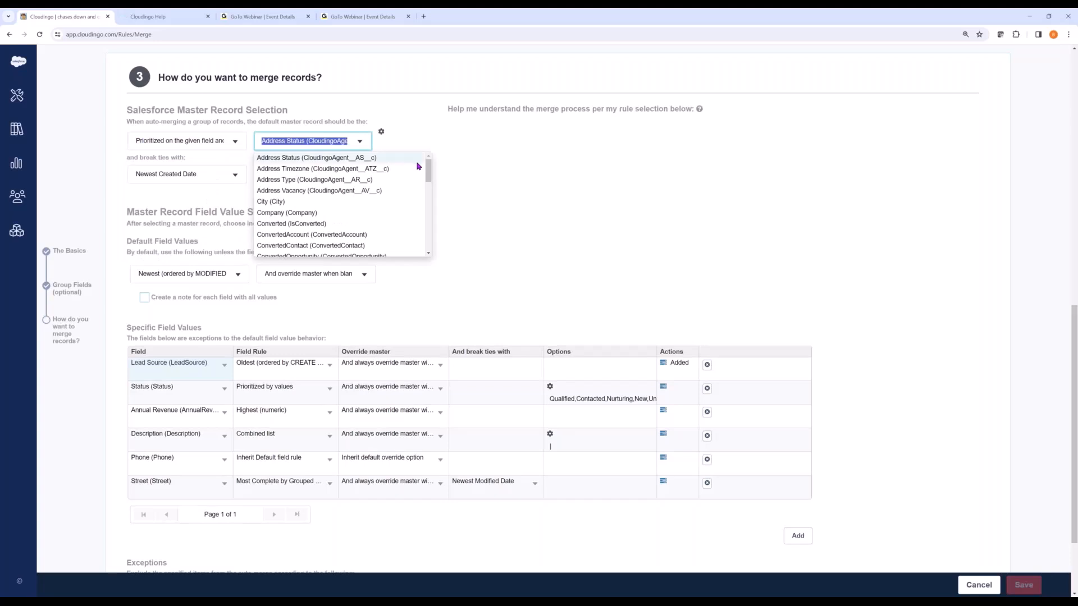
left_click_drag(429, 169, 430, 227)
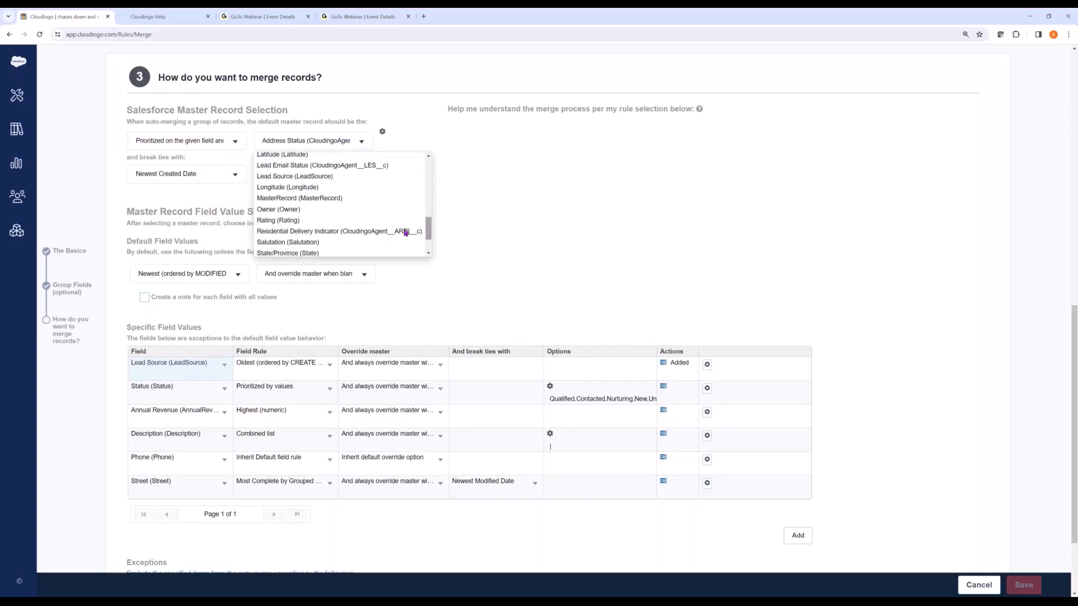
scroll(404, 238, "down", 2)
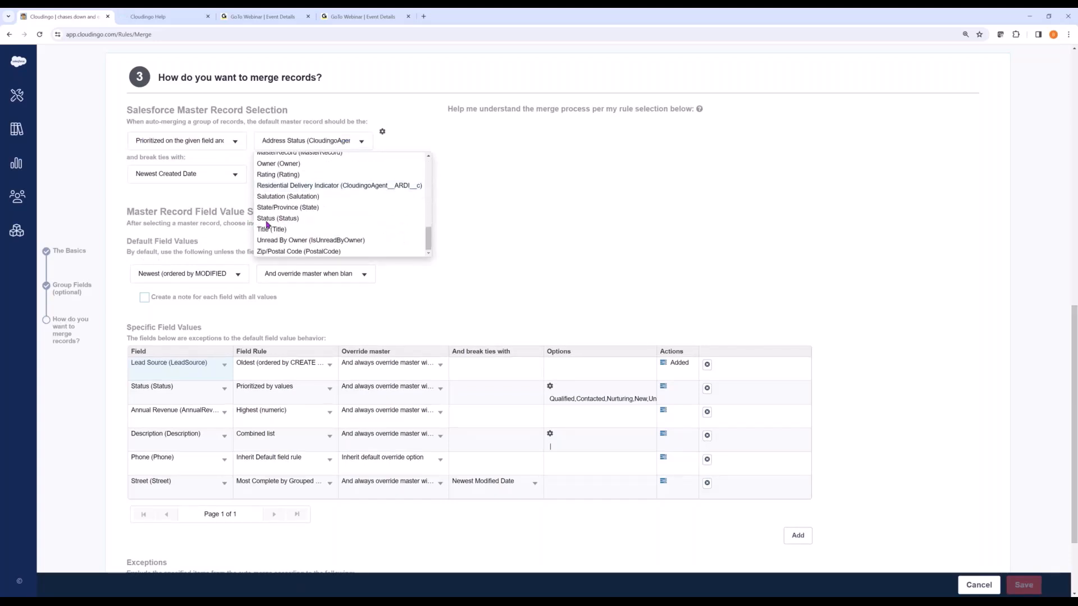
left_click(277, 219)
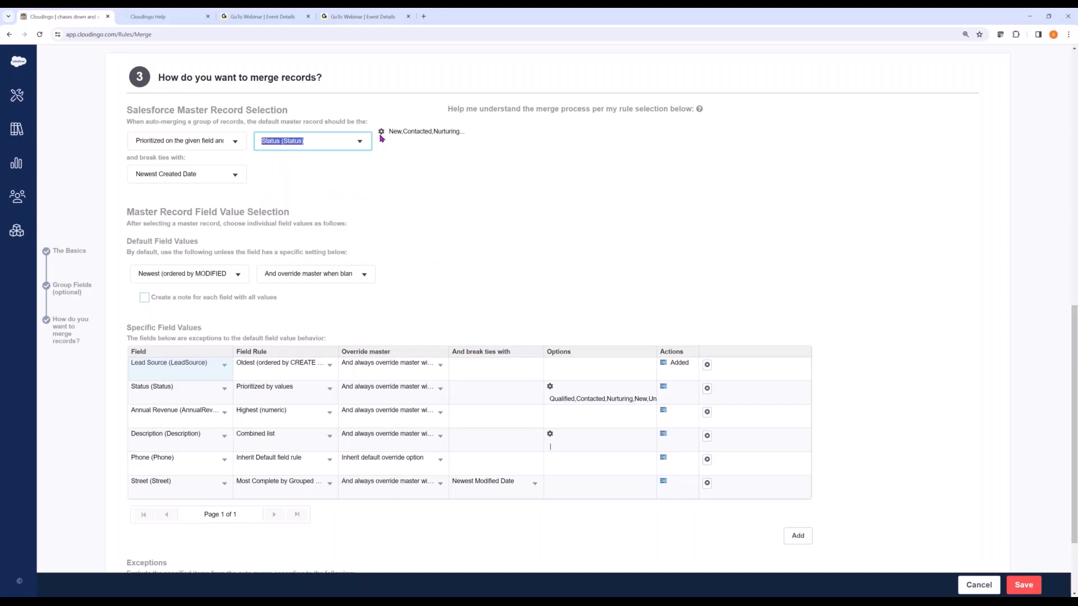
Step: Reorder the prioritized Status values to Qualified, Nurturing, Contacted, New, Unqualified and accept the new order
left_click(383, 130)
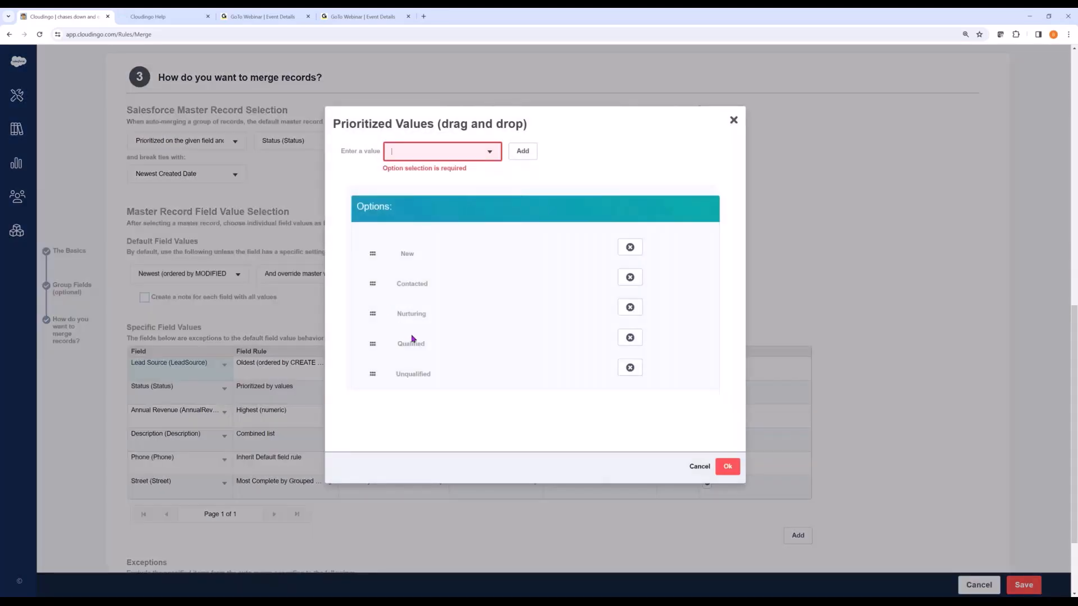
left_click_drag(416, 344, 413, 256)
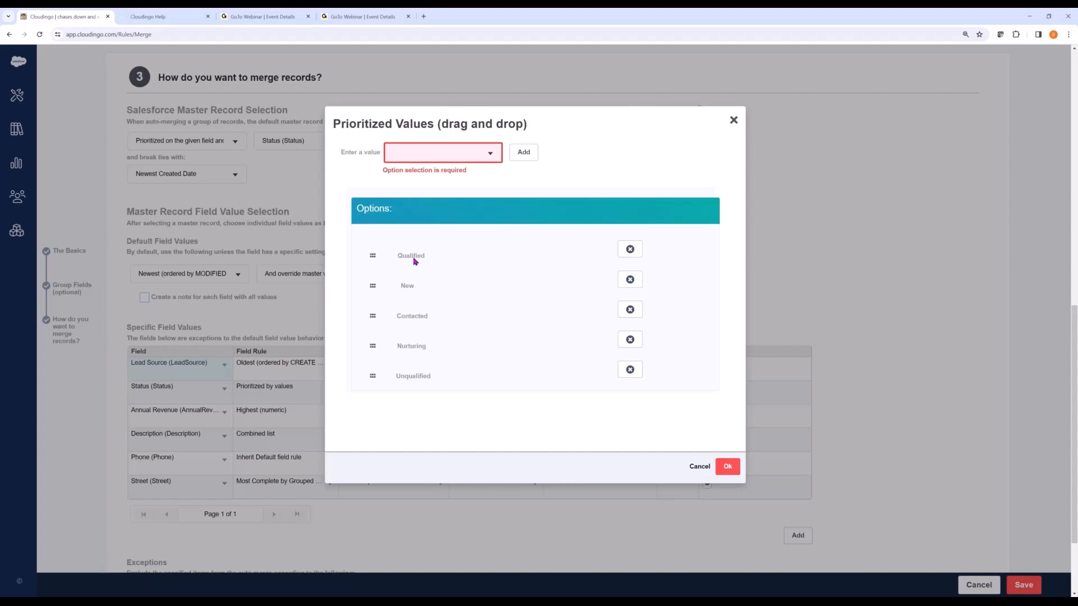
left_click_drag(416, 351, 415, 291)
left_click_drag(416, 349, 420, 314)
left_click(728, 467)
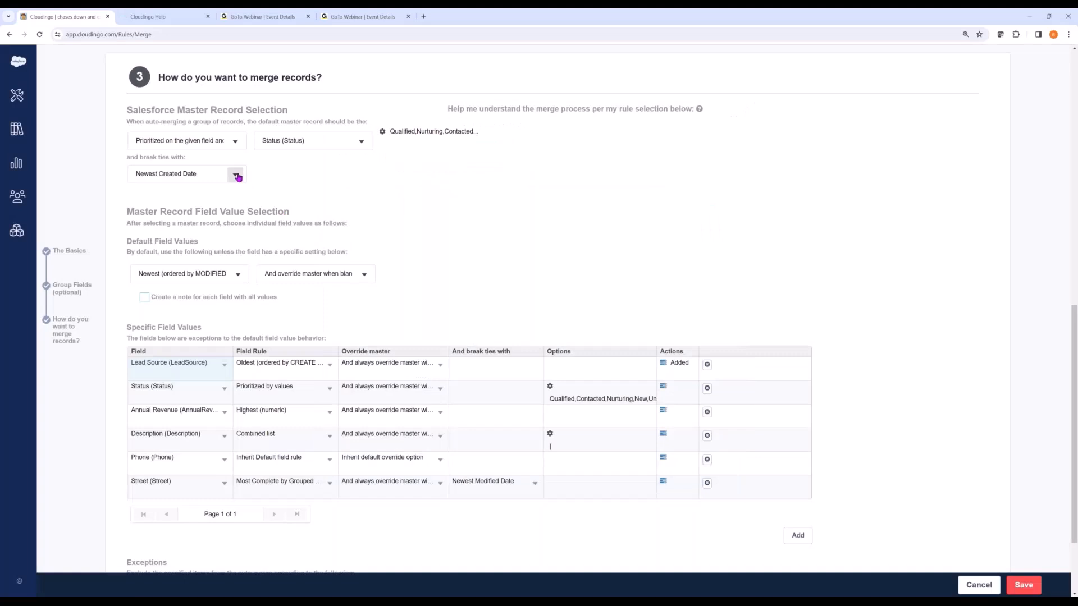
Step: Review the available tie-breaking dates and the full list of master record selection criteria
left_click(236, 175)
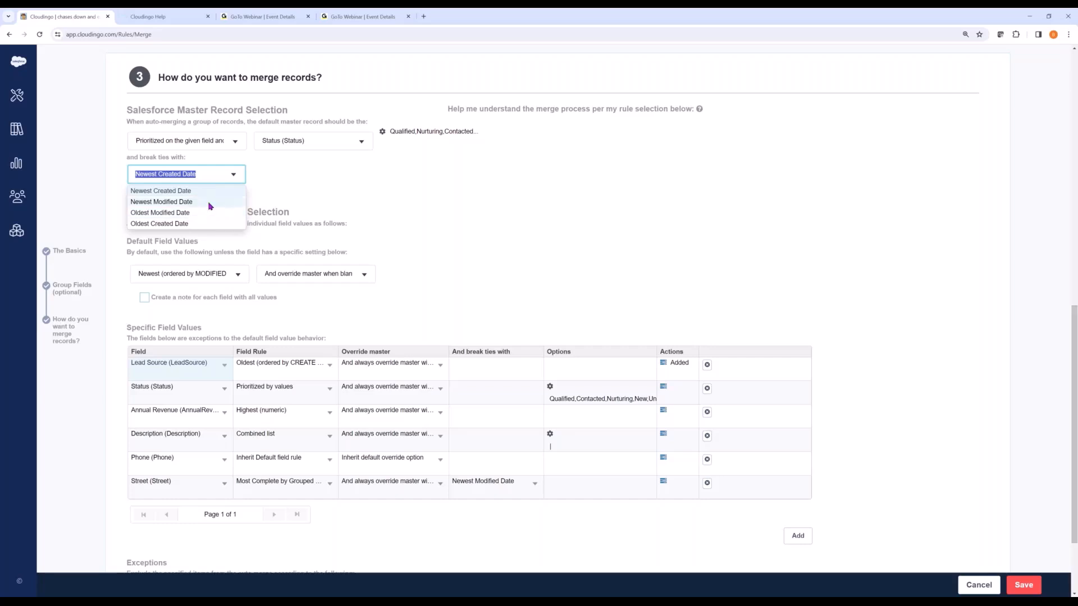
left_click(300, 172)
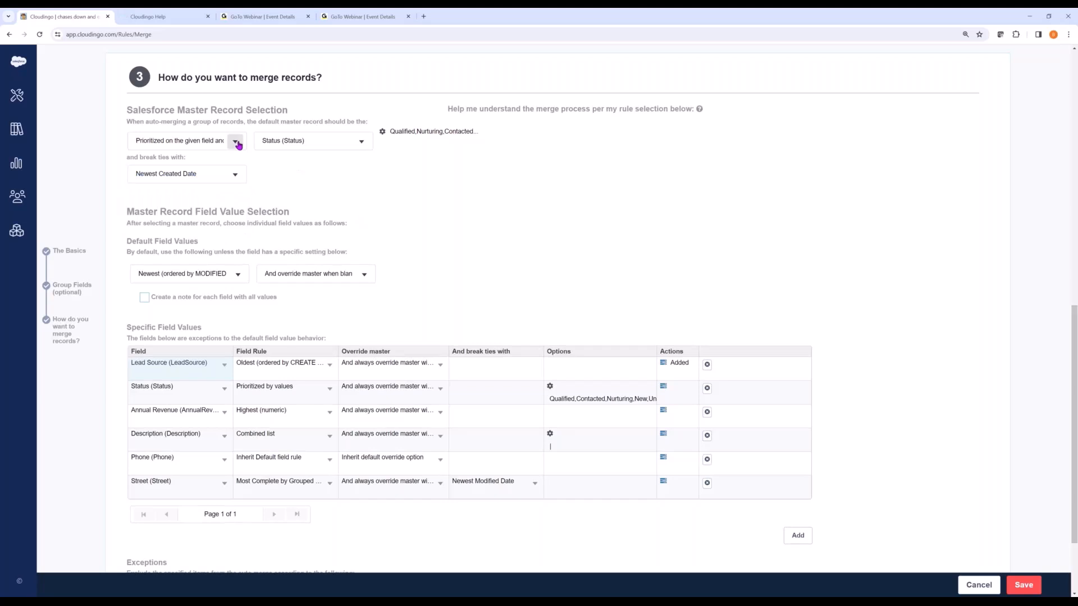
left_click(236, 143)
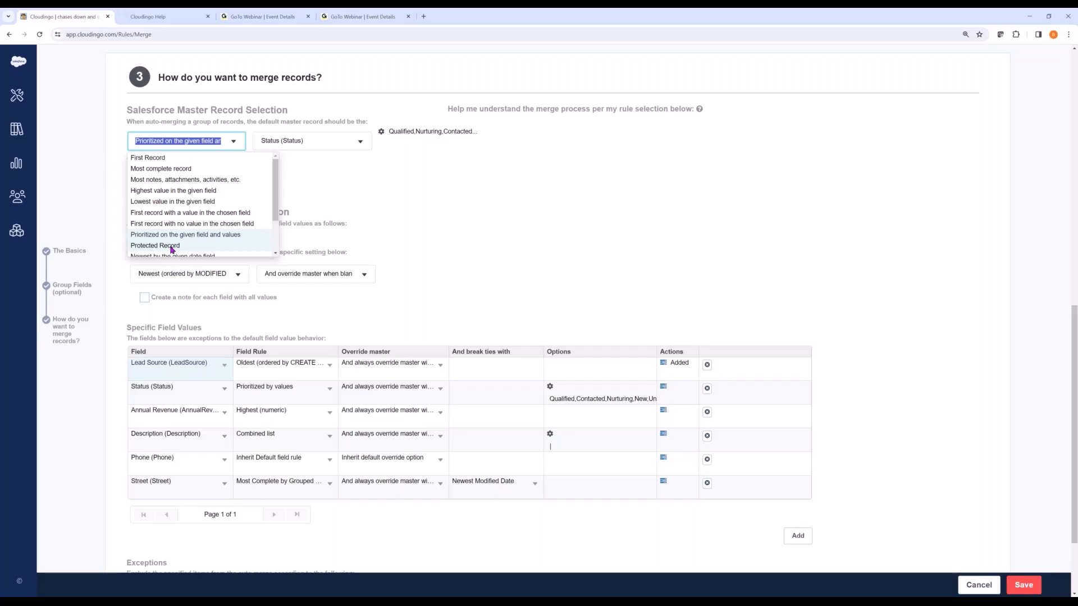
scroll(171, 249, "down", 2)
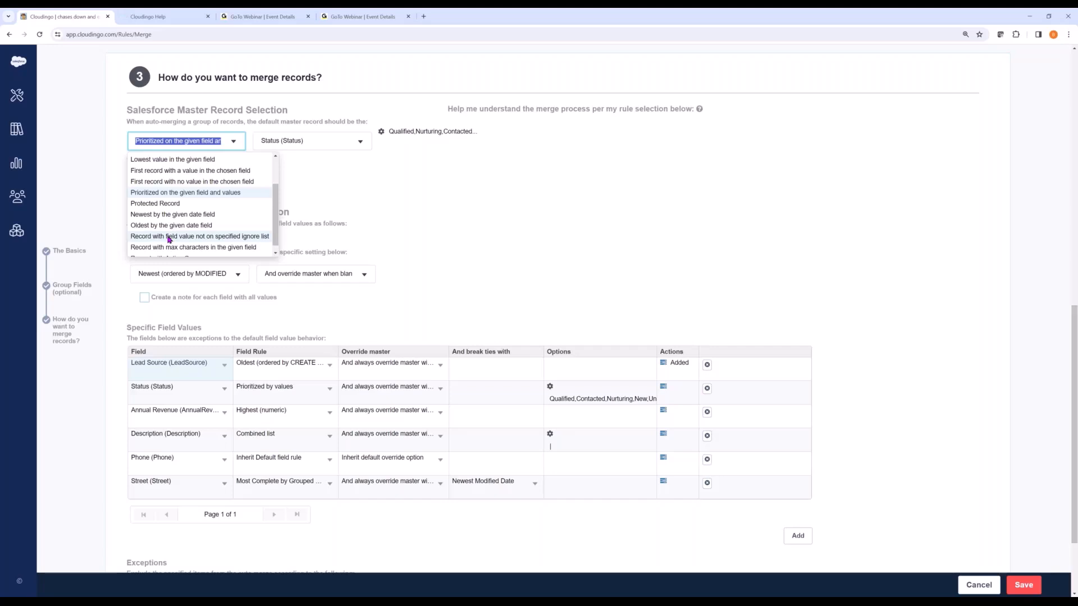
scroll(168, 239, "down", 1)
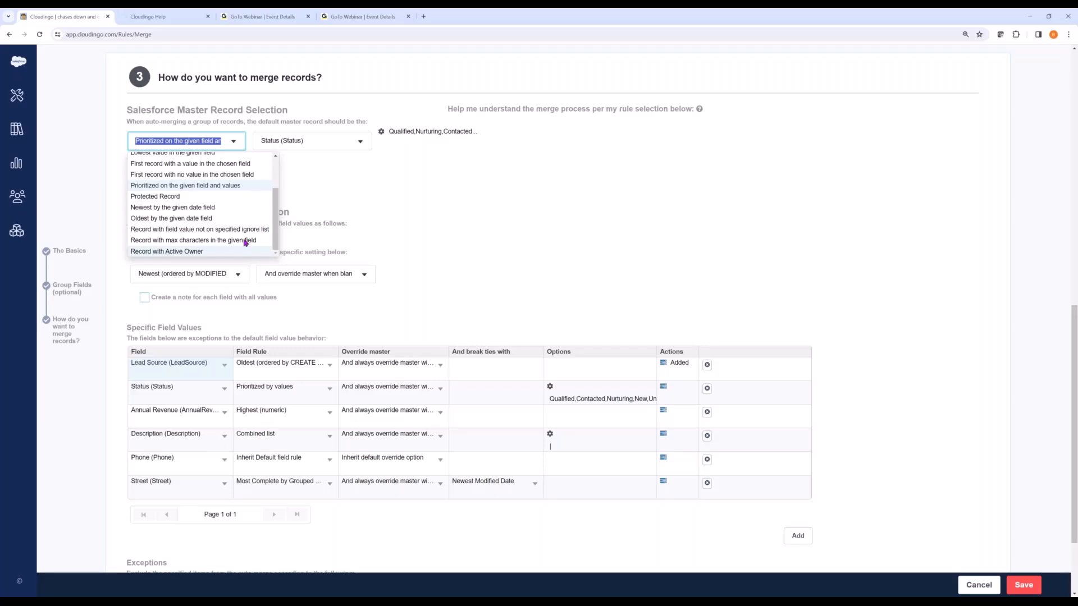
left_click(230, 137)
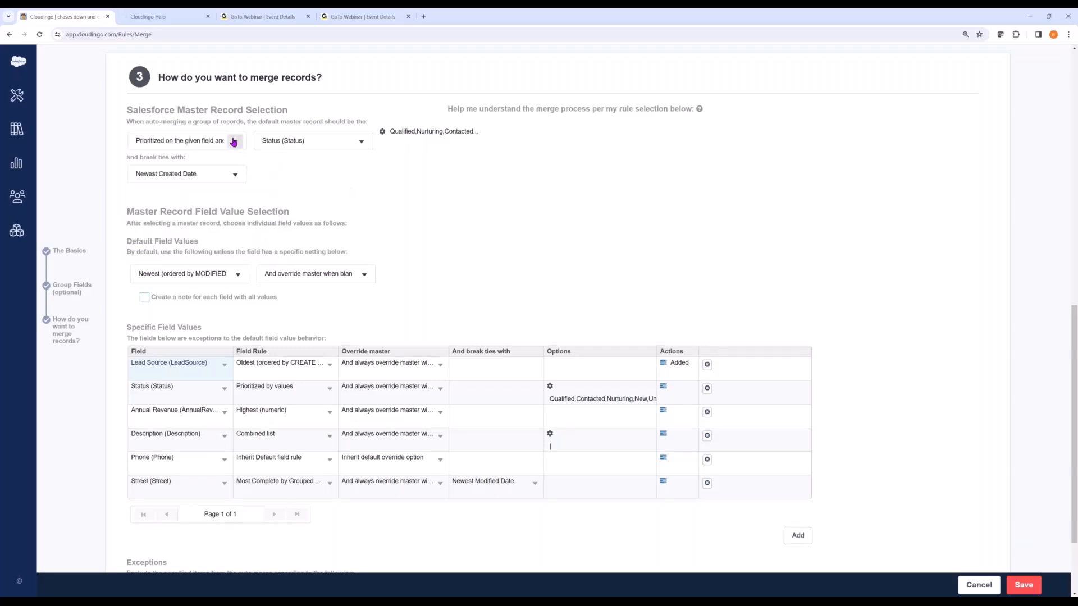
Step: Set the default master record selection back to First Record
left_click(230, 137)
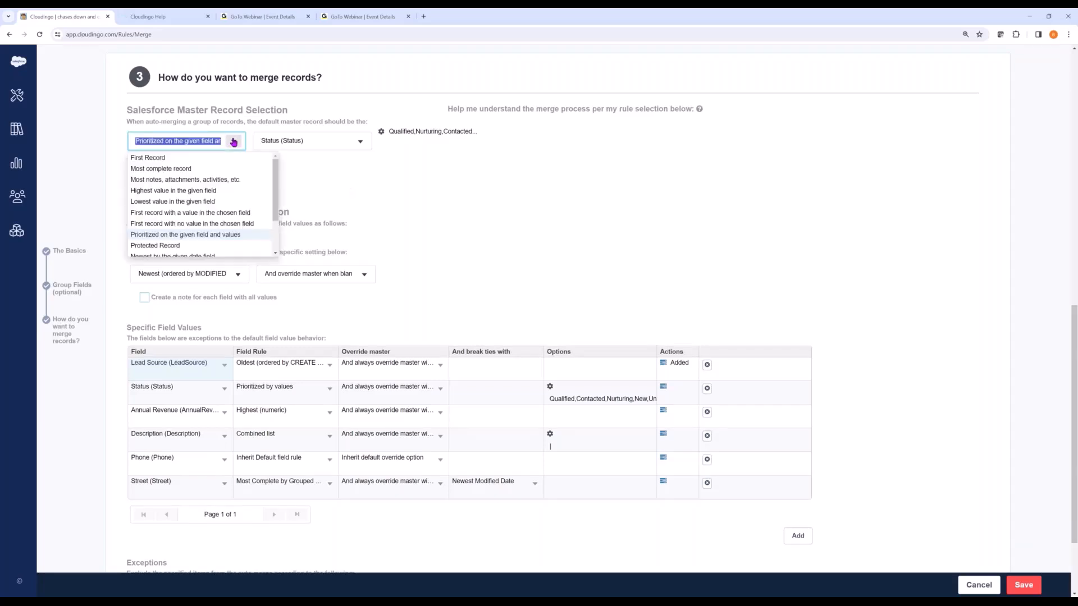
left_click(183, 160)
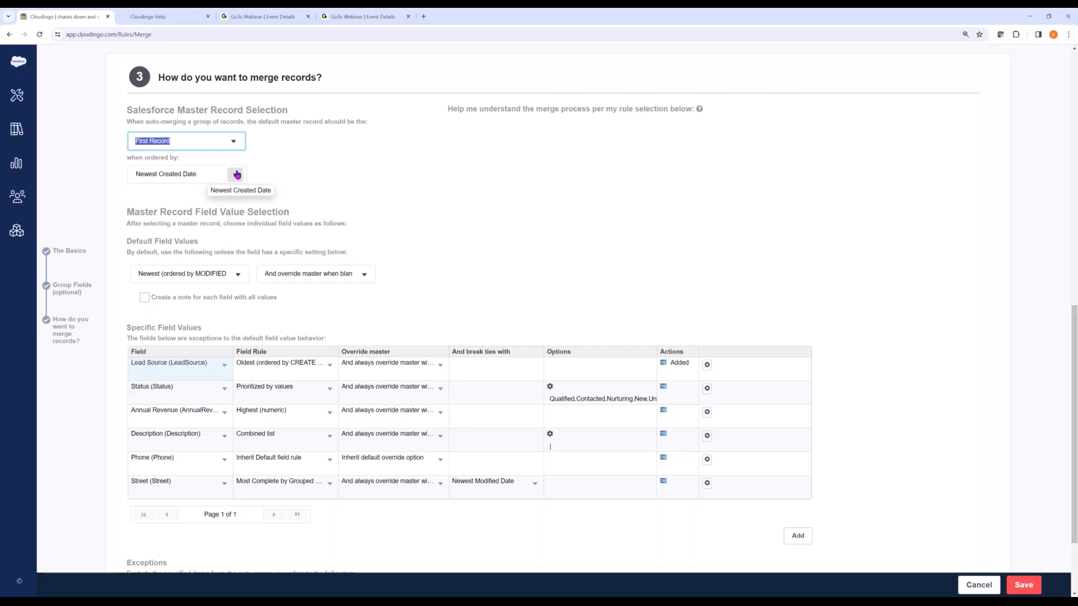
left_click(288, 165)
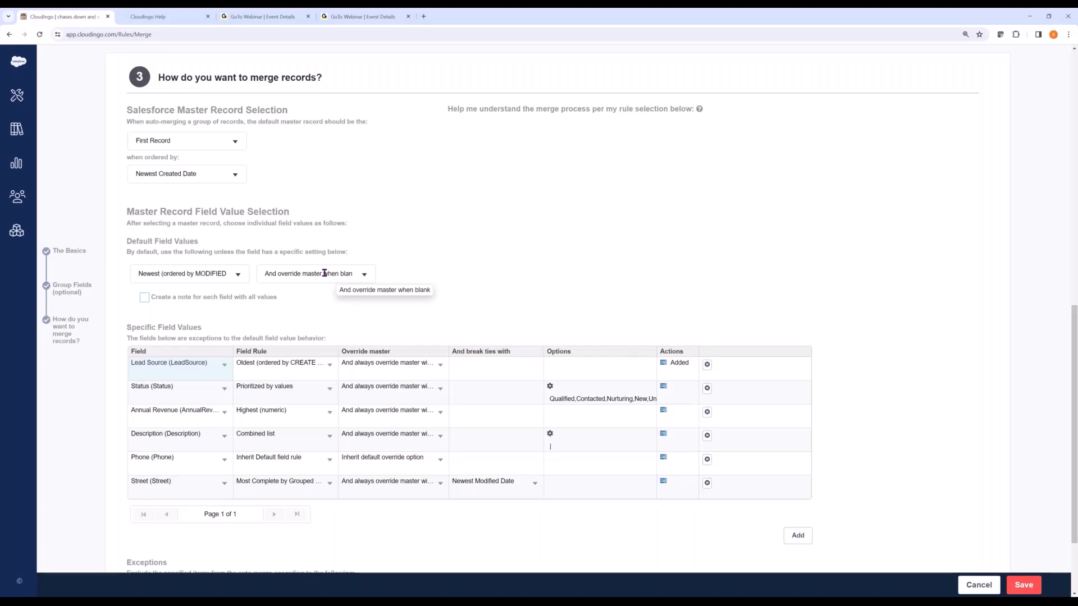
Step: Review the default field value choices and the field rules available for the Annual Revenue field
left_click(238, 275)
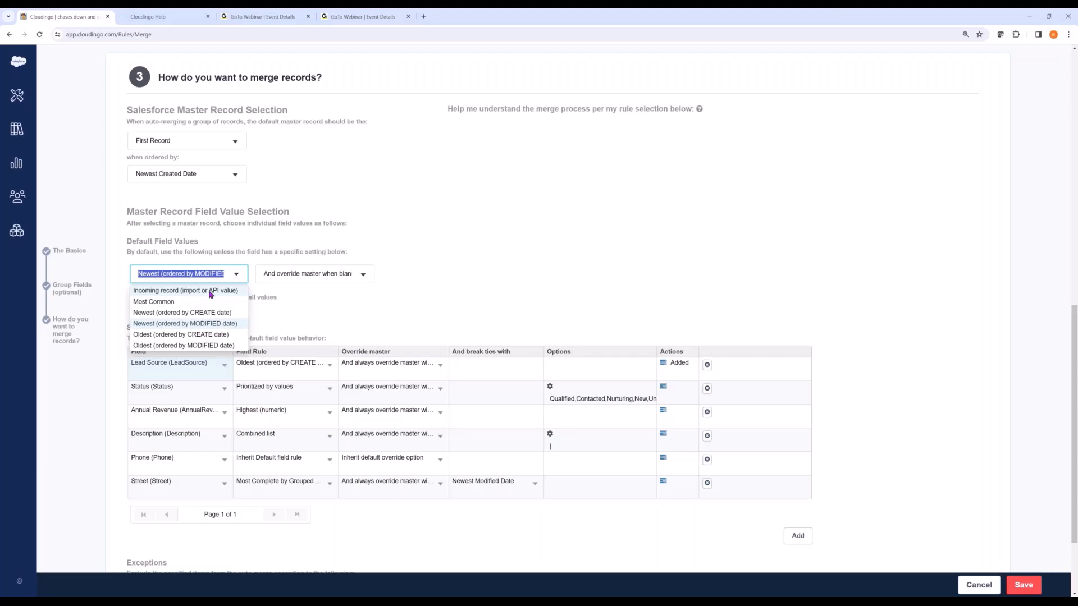
left_click(292, 306)
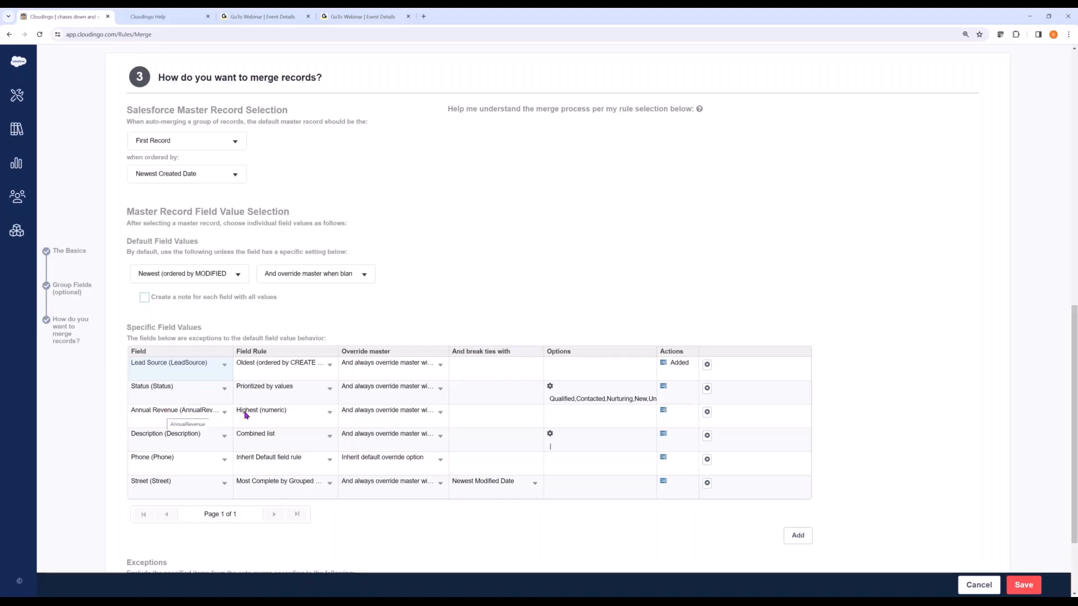
left_click(331, 417)
left_click(329, 414)
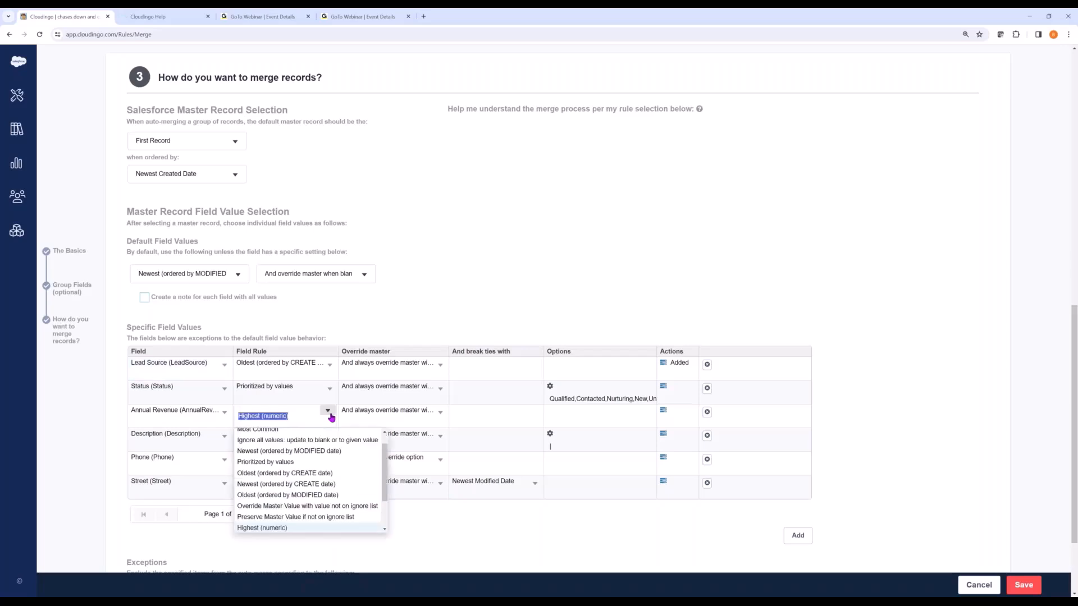
scroll(338, 490, "down", 1)
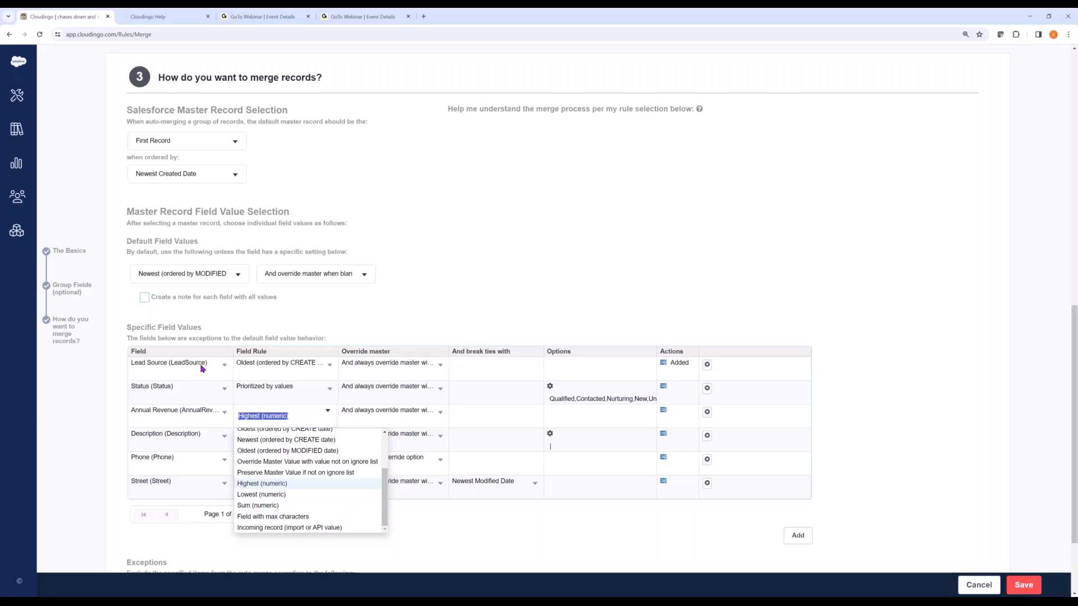
Step: Add a blank row to the specific field values and remove it again
left_click(798, 535)
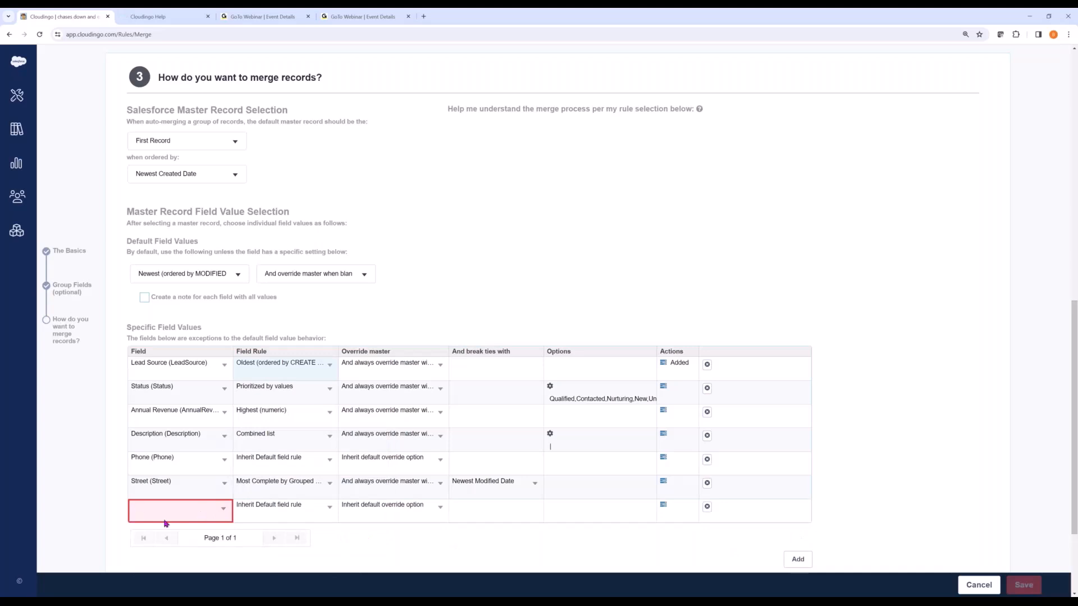
left_click(708, 508)
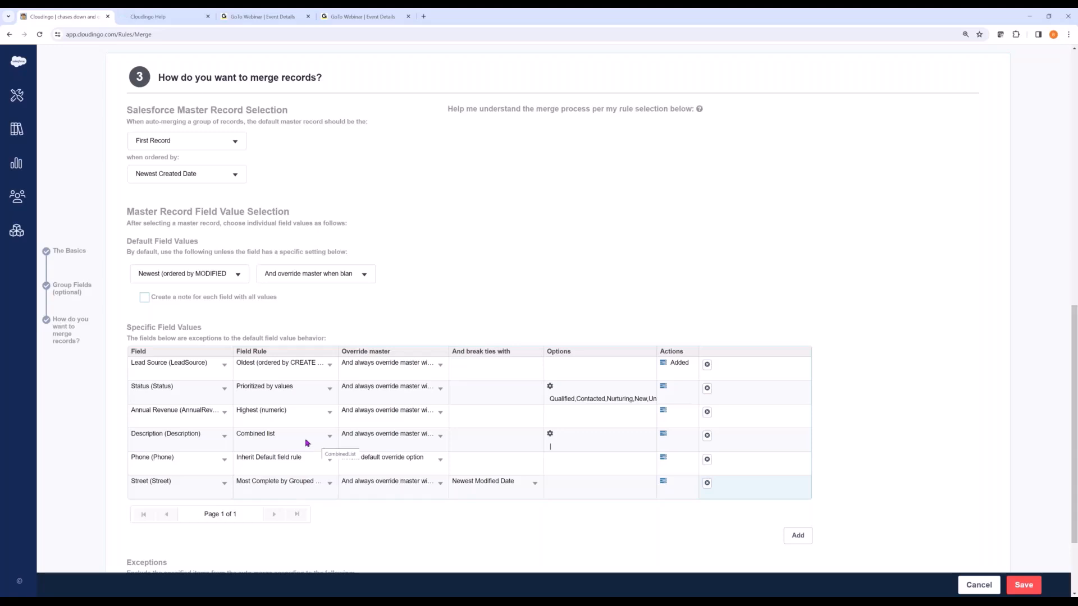
Step: Examine the separator choices for the Description field's combined list and close the option entry without changing the separator
left_click(550, 435)
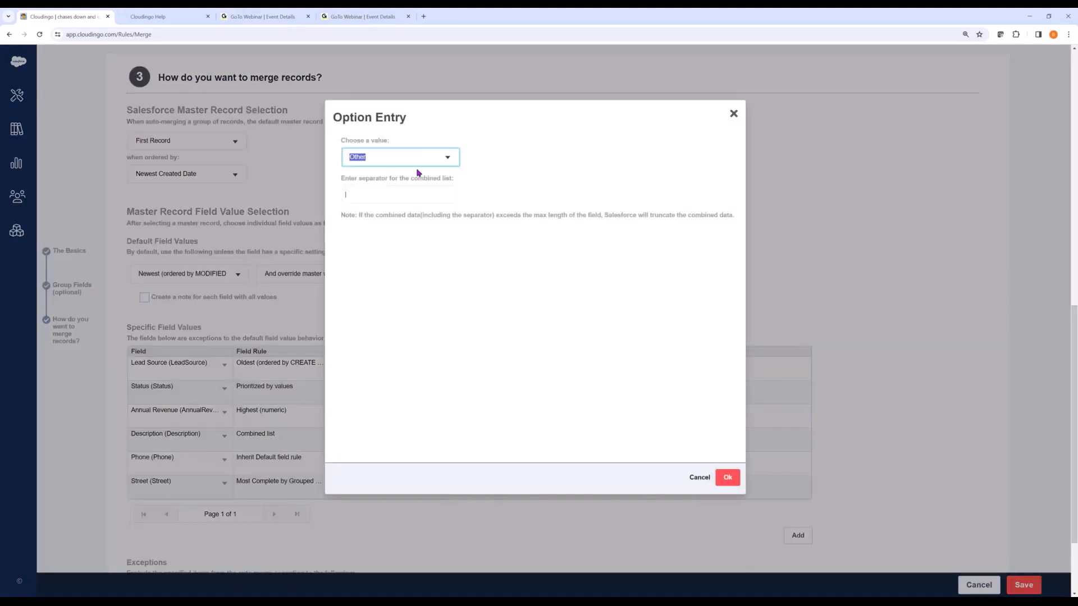
left_click(448, 159)
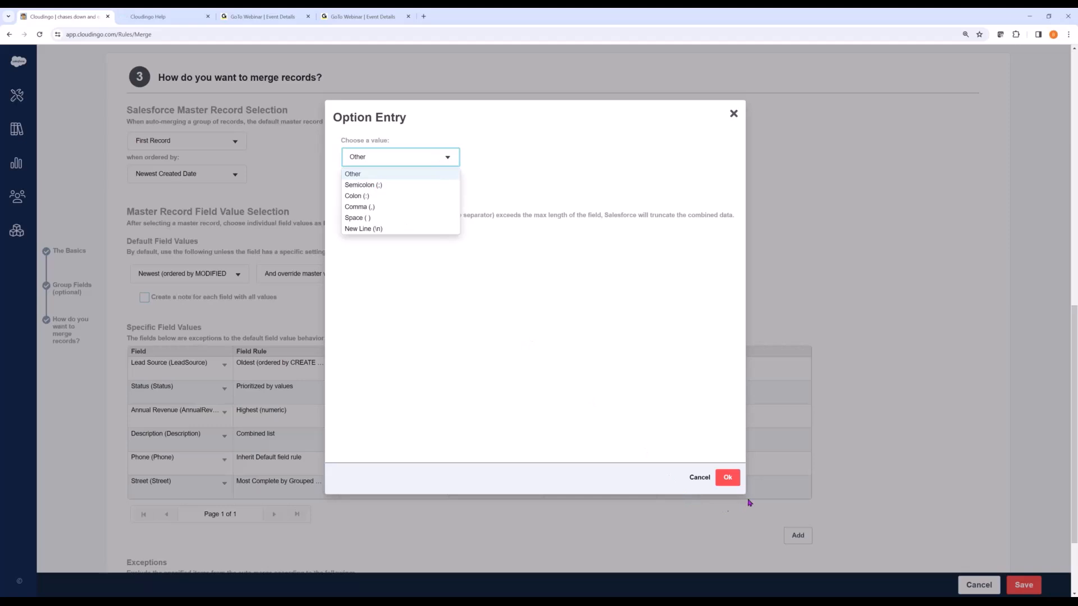
left_click(728, 477)
left_click(728, 477)
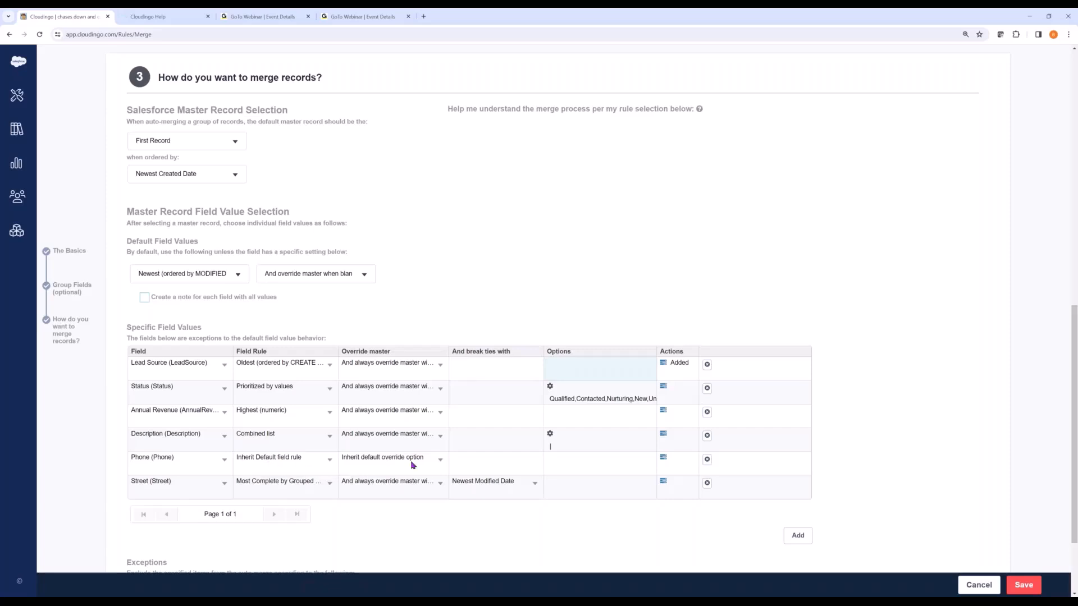
Step: Try combining the Phone field's values into the Description field with a New Line terminator, and turn the combine action off again
left_click(664, 458)
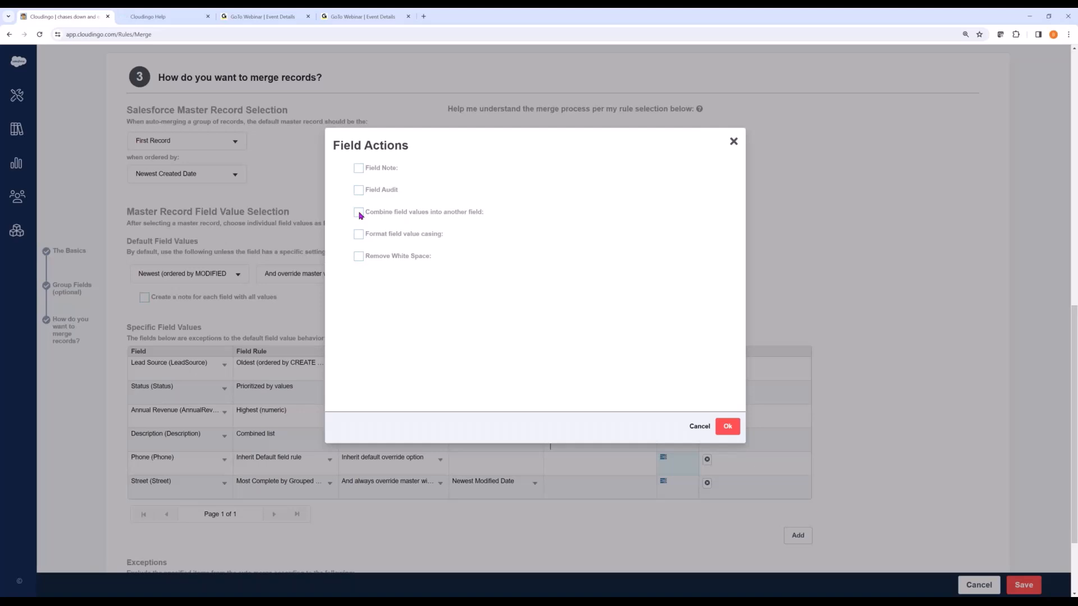
left_click(359, 212)
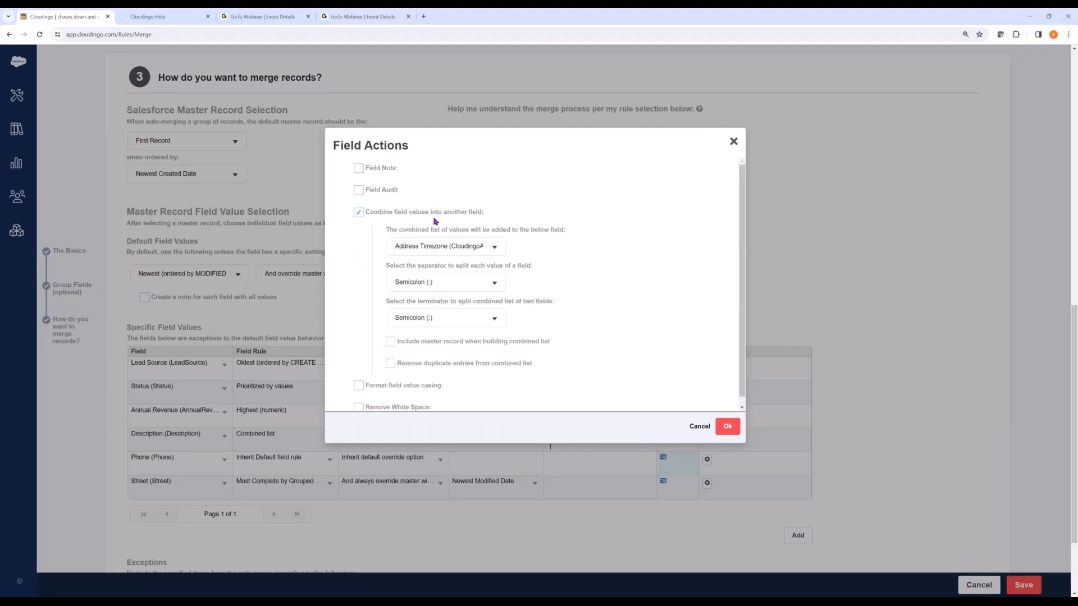
left_click(492, 247)
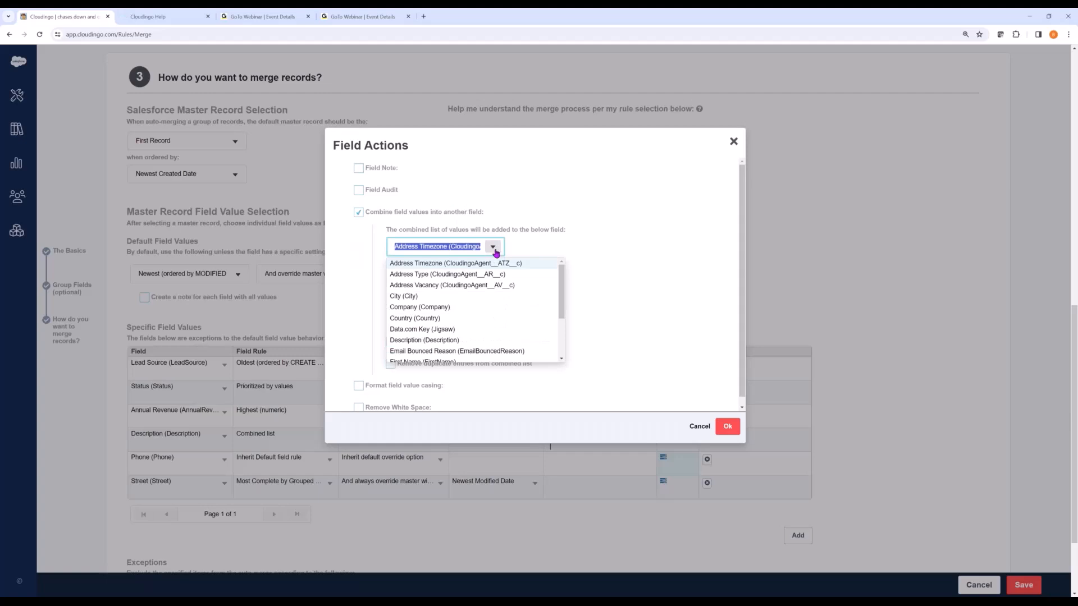
left_click(436, 341)
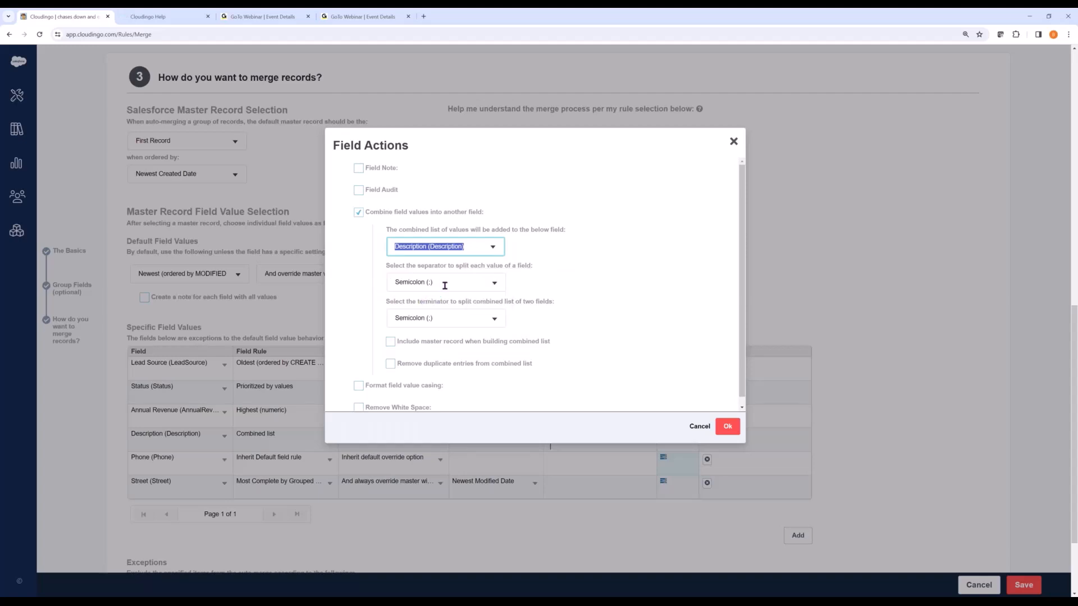
left_click(496, 320)
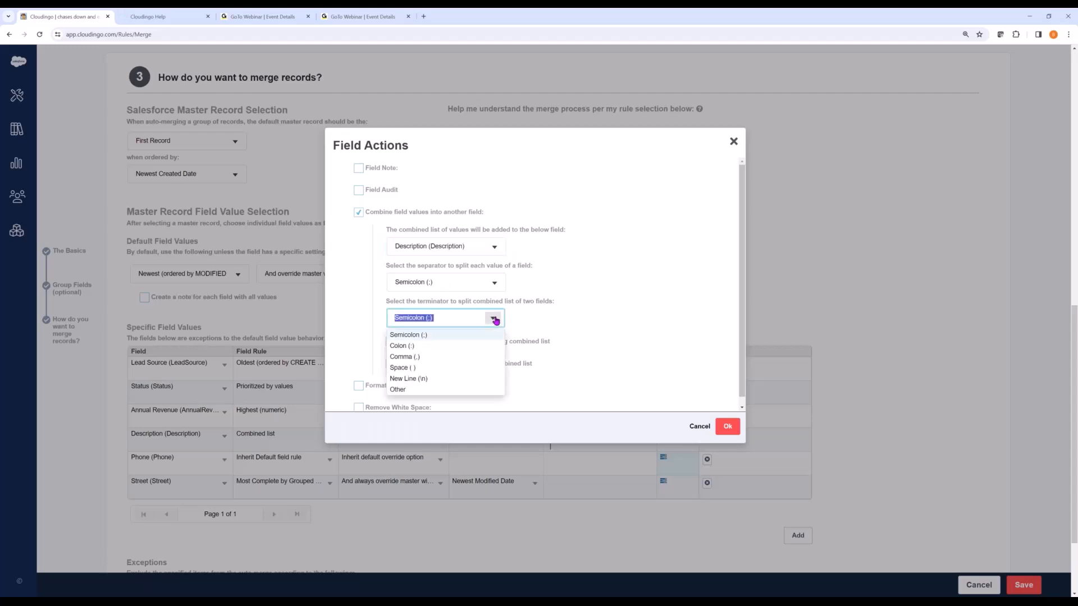
left_click(411, 380)
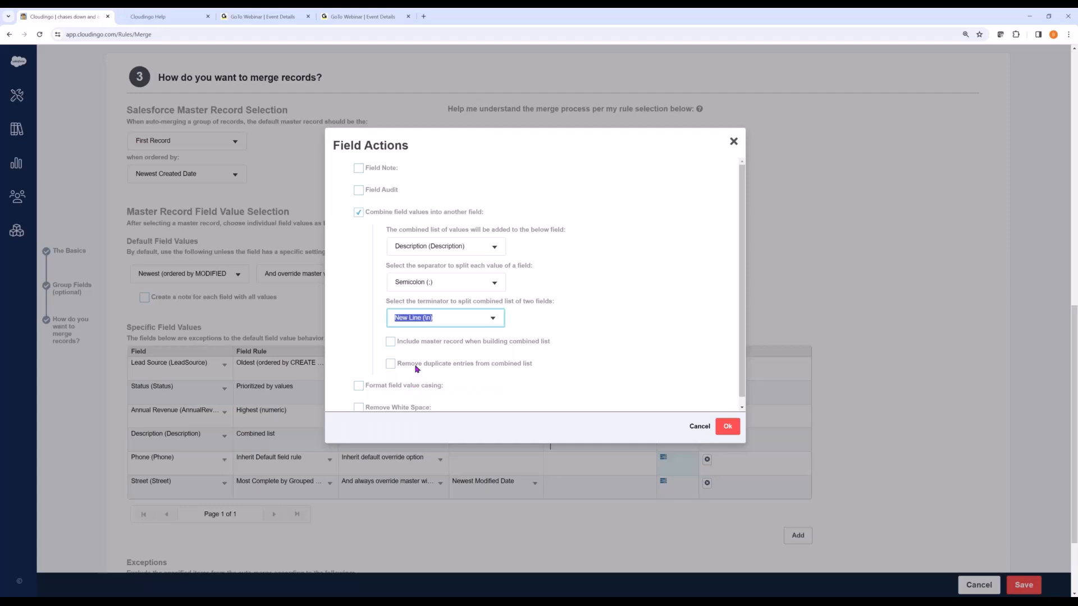
left_click(359, 212)
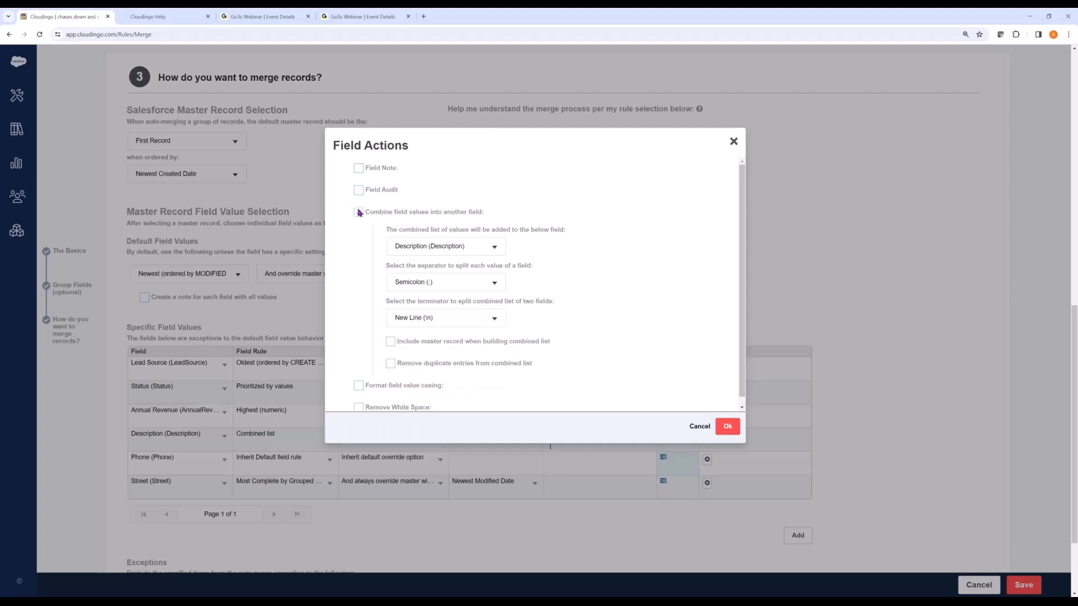
Step: Enable Field Note and Field Audit for the Phone field, and toggle the default note for each field on and back off
left_click(359, 169)
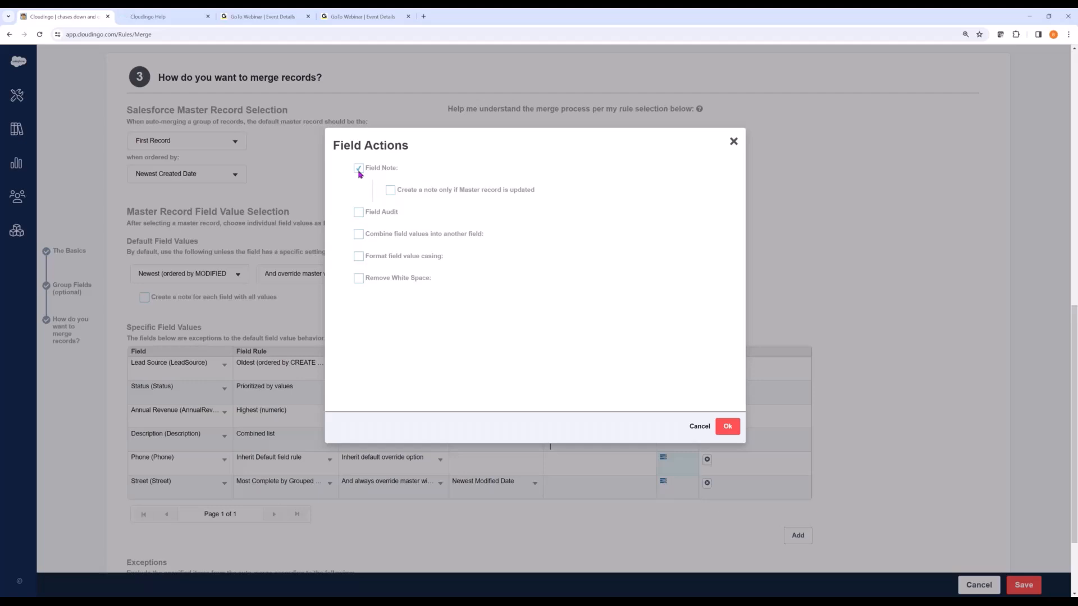
left_click(728, 428)
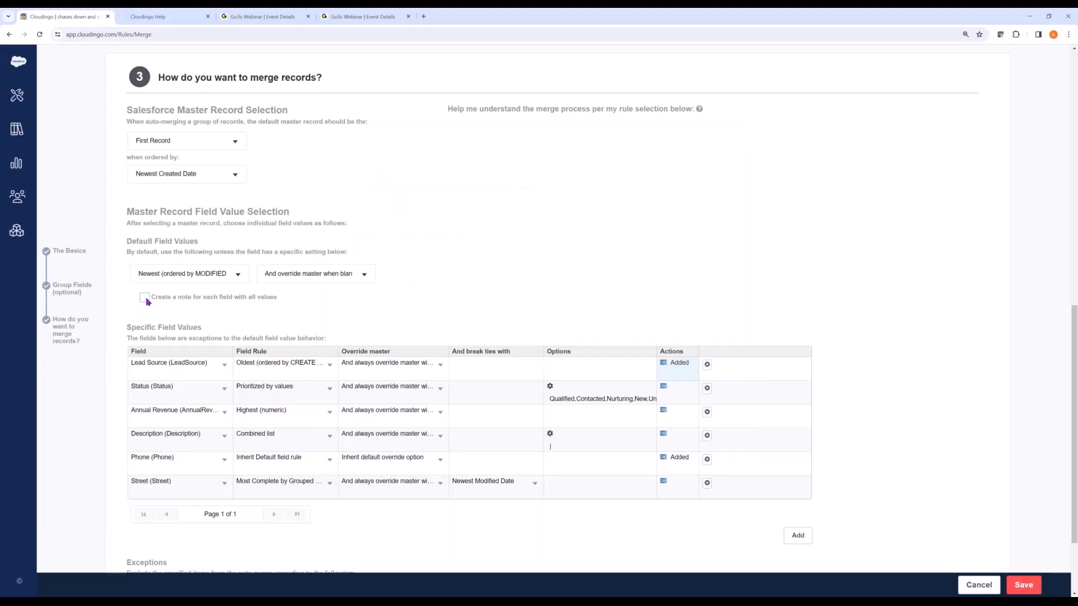
left_click(145, 298)
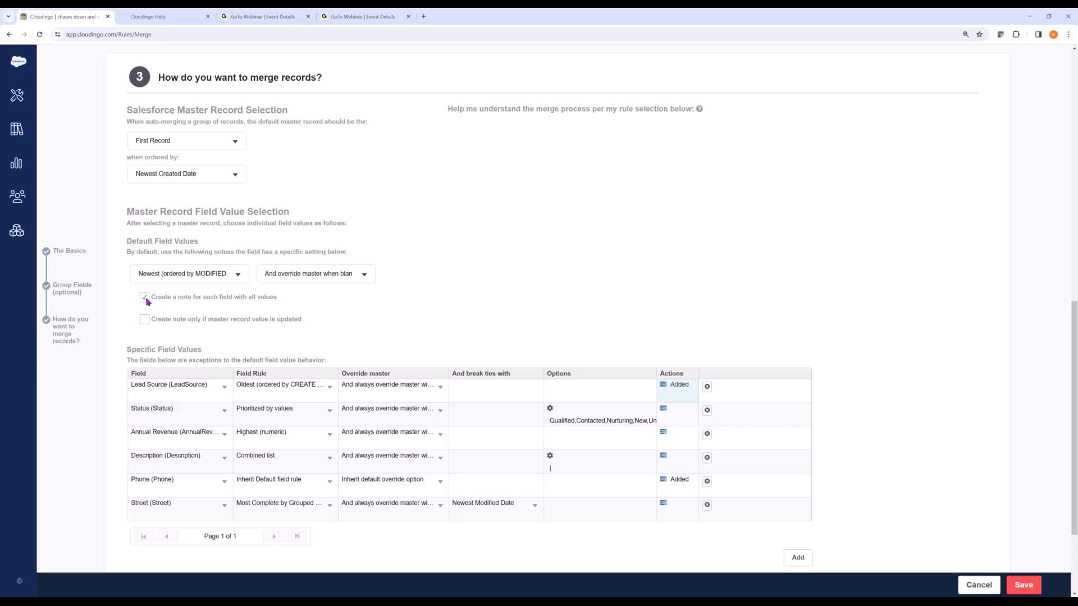
left_click(145, 298)
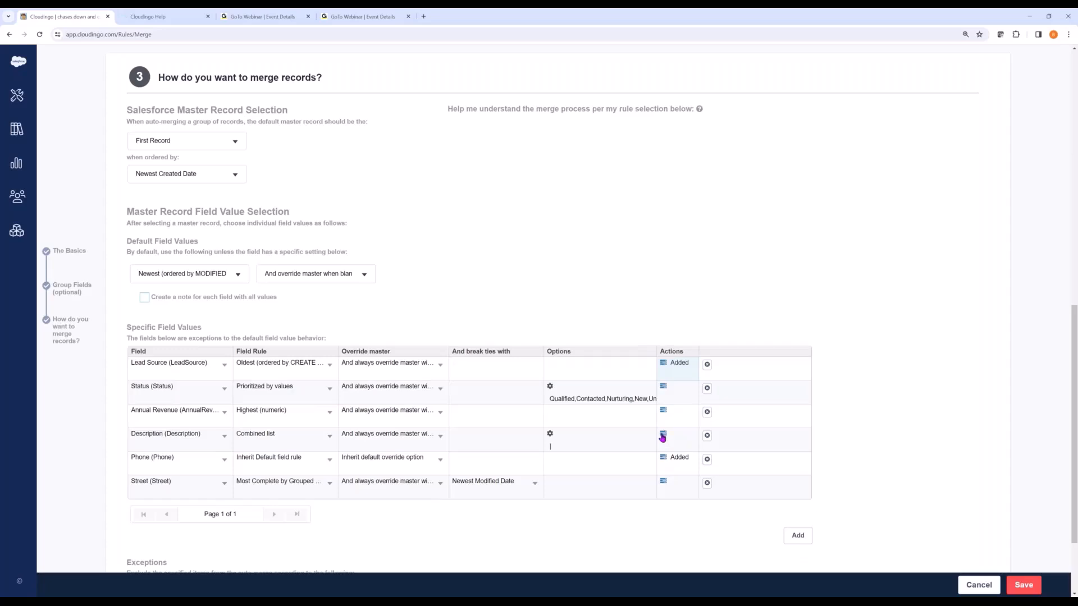
Step: In the Phone field actions, show and hide the options for combining values into another field, and turn off Field Audit
left_click(663, 459)
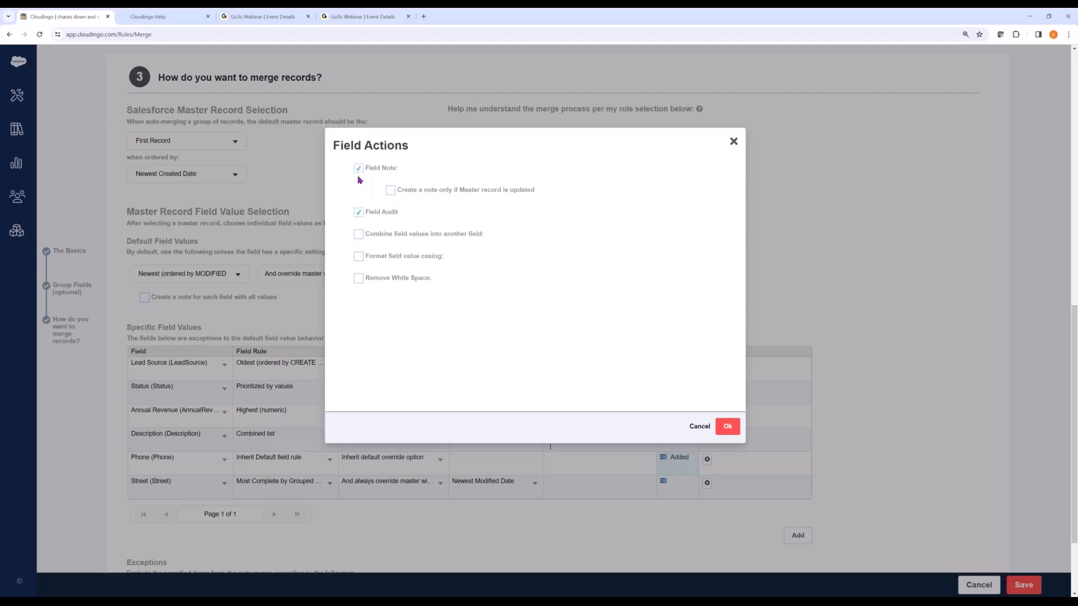
left_click(358, 235)
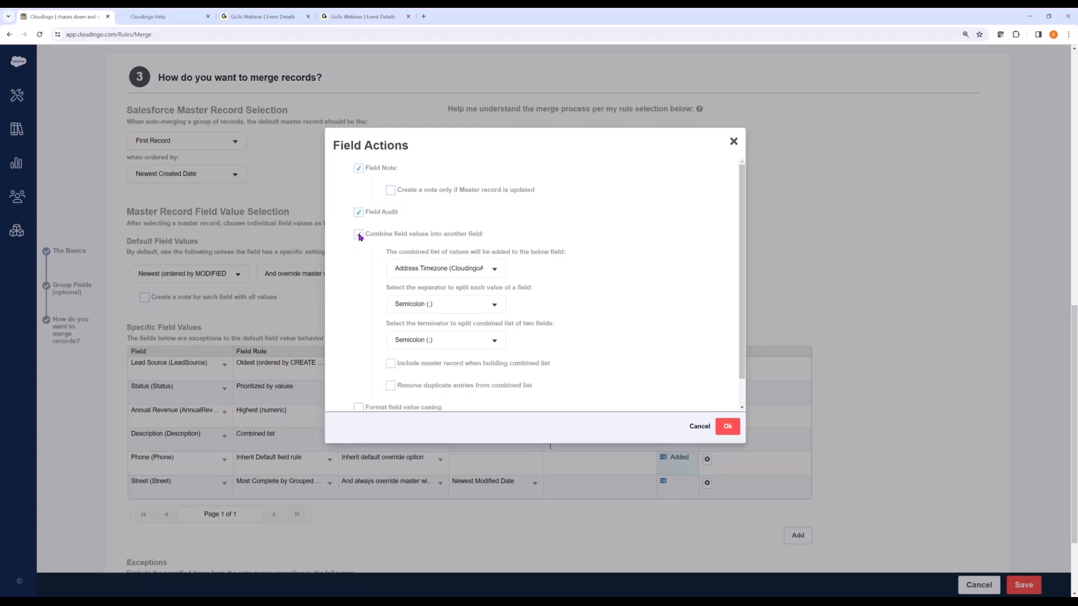
left_click(359, 235)
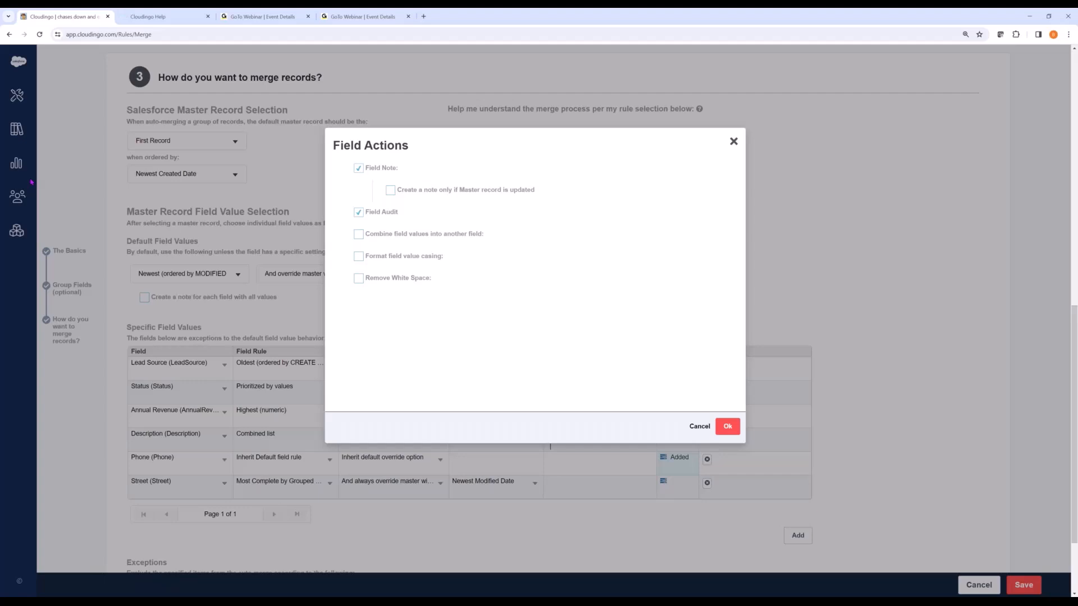
left_click(359, 213)
Step: Look through the casing choices and the Remove White Space option, leave both off, and accept the Phone field actions
left_click(358, 256)
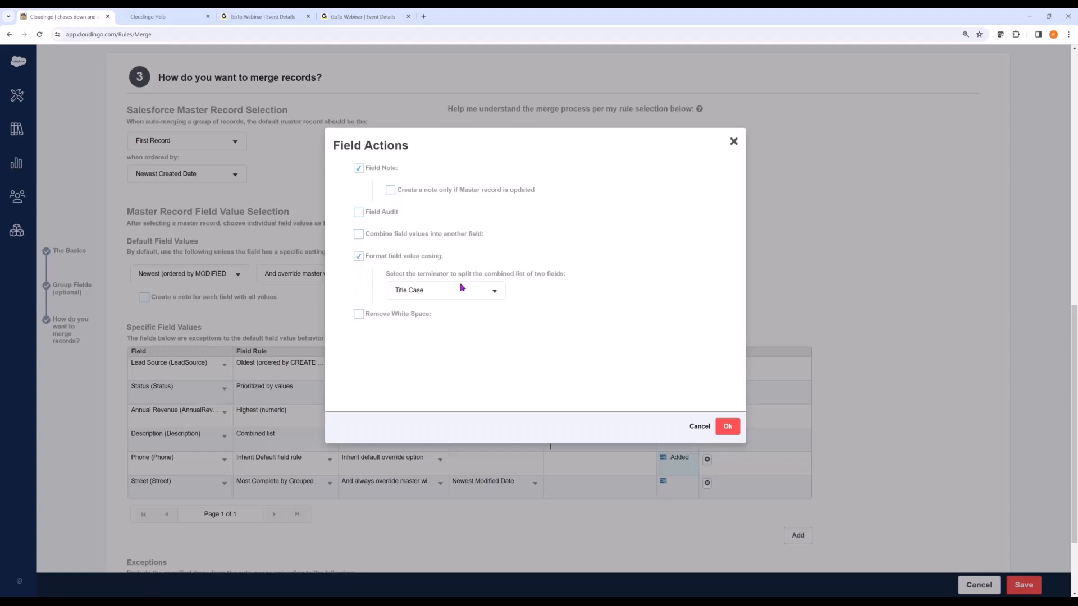
left_click(493, 292)
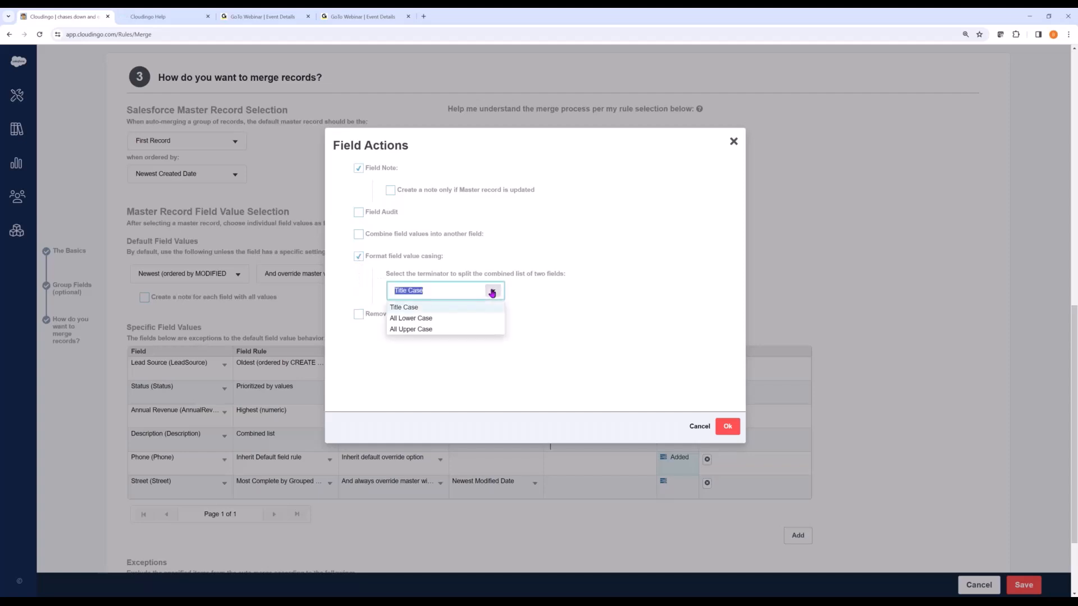
left_click(359, 257)
left_click(359, 257)
left_click(359, 279)
left_click(360, 279)
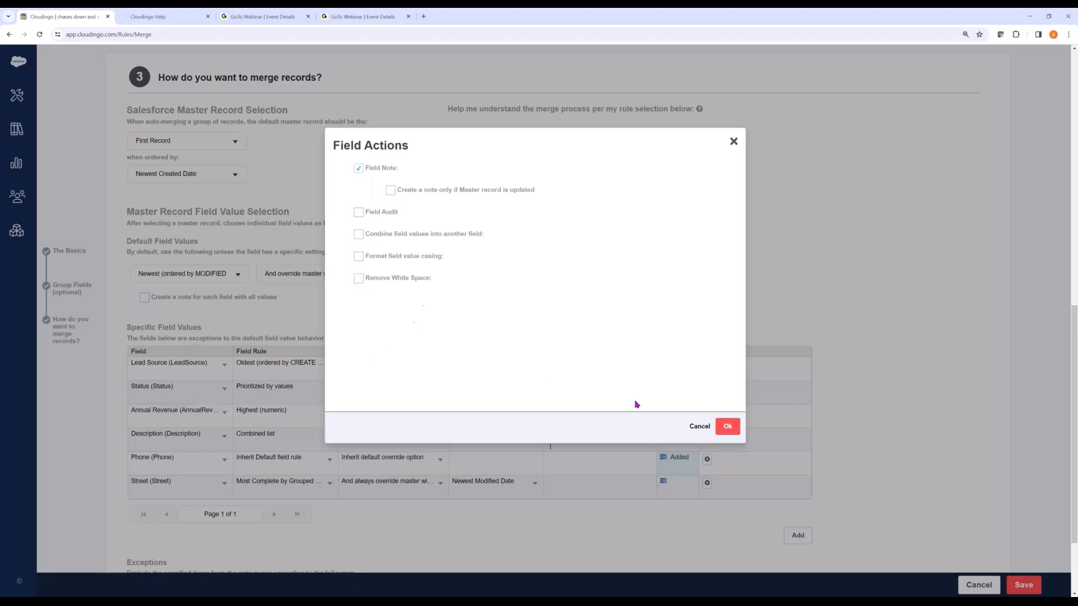
left_click(725, 428)
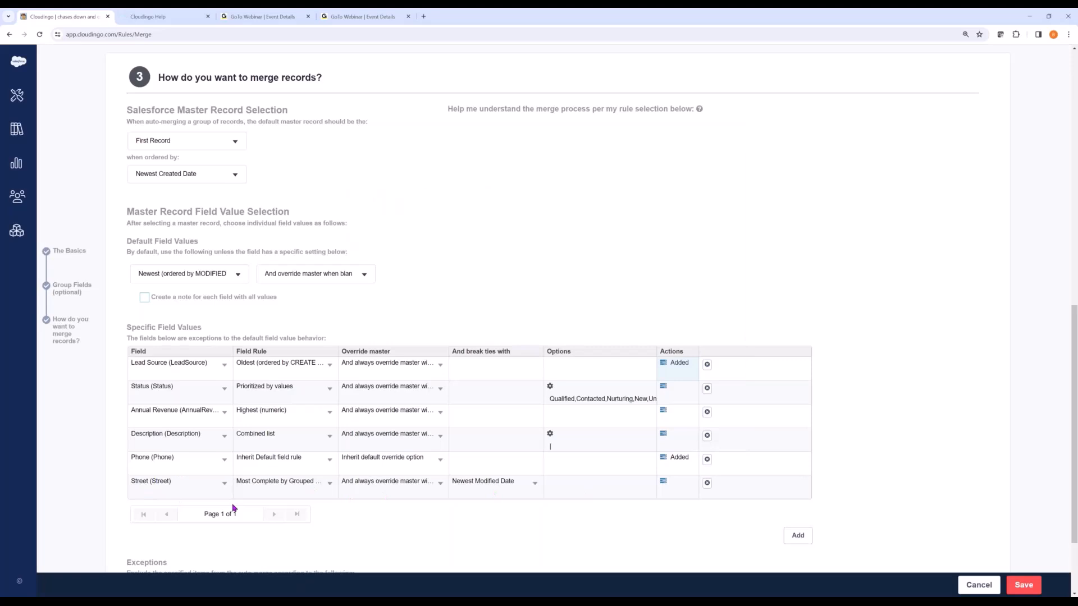
Step: Examine which fields belong to the Address group and the Street rule that governs them in the specific field values
scroll(235, 508, "up", 4)
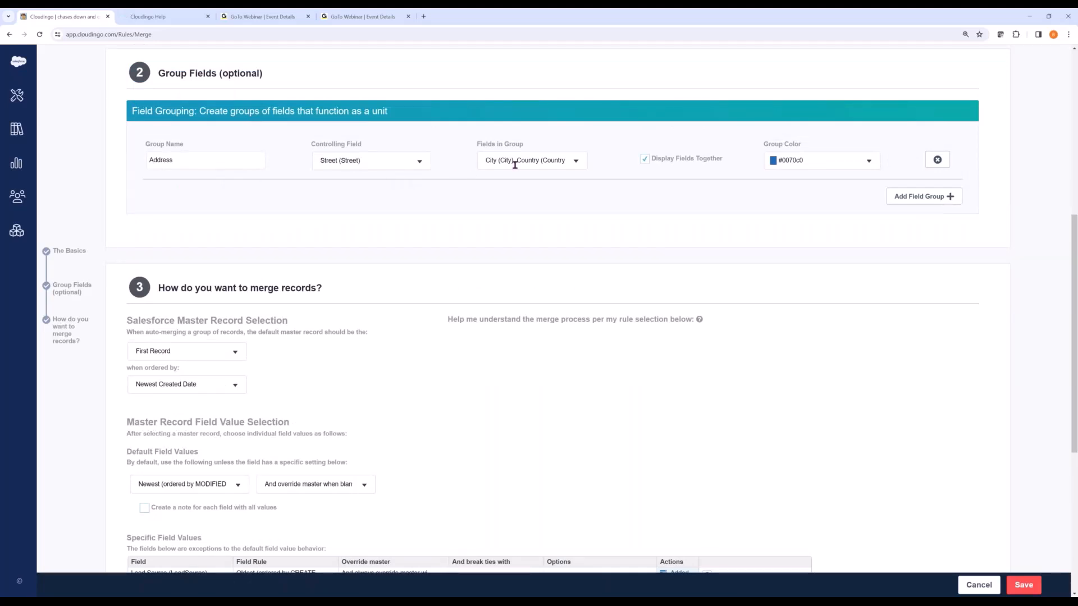
left_click(575, 163)
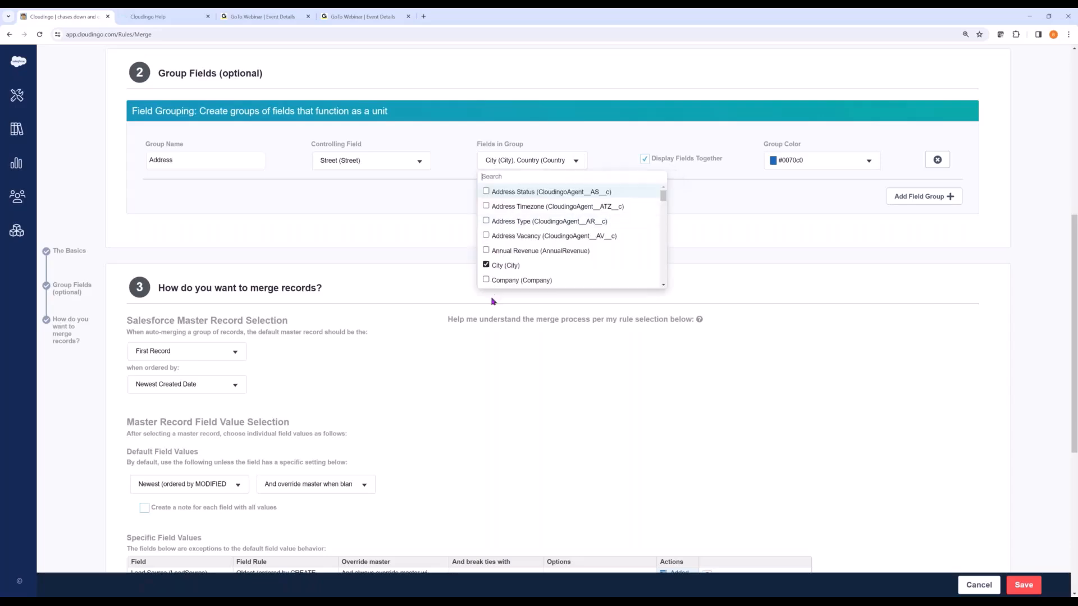
left_click(433, 199)
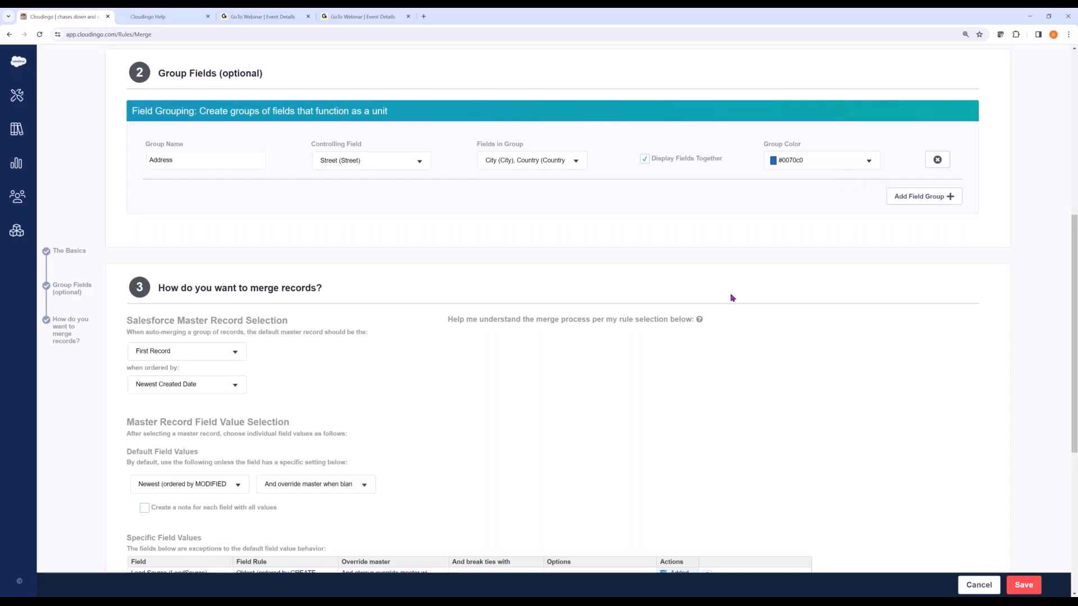
scroll(732, 298, "down", 5)
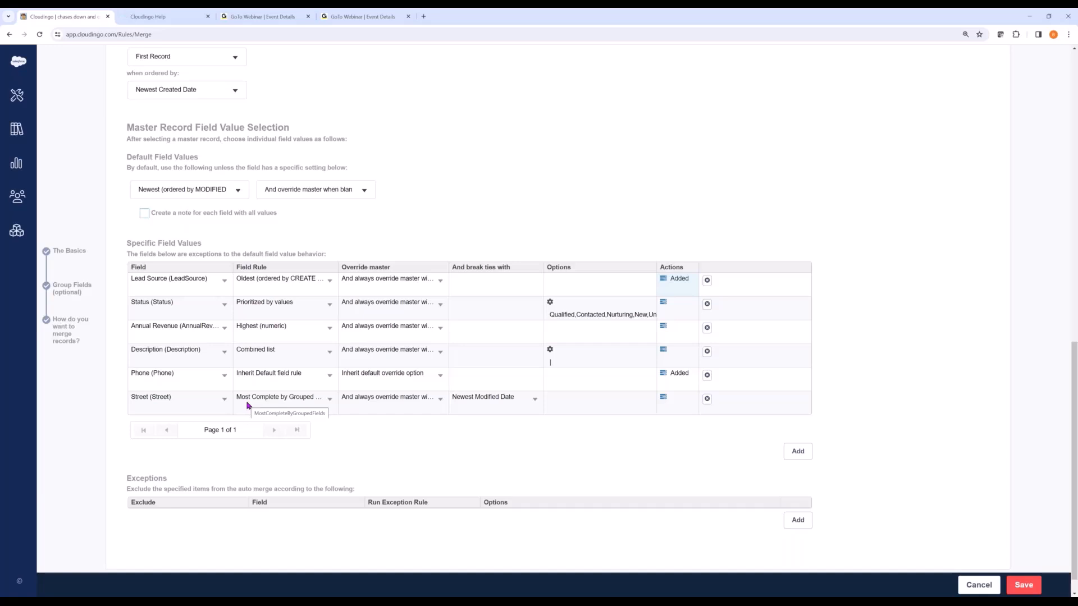
scroll(247, 405, "up", 4)
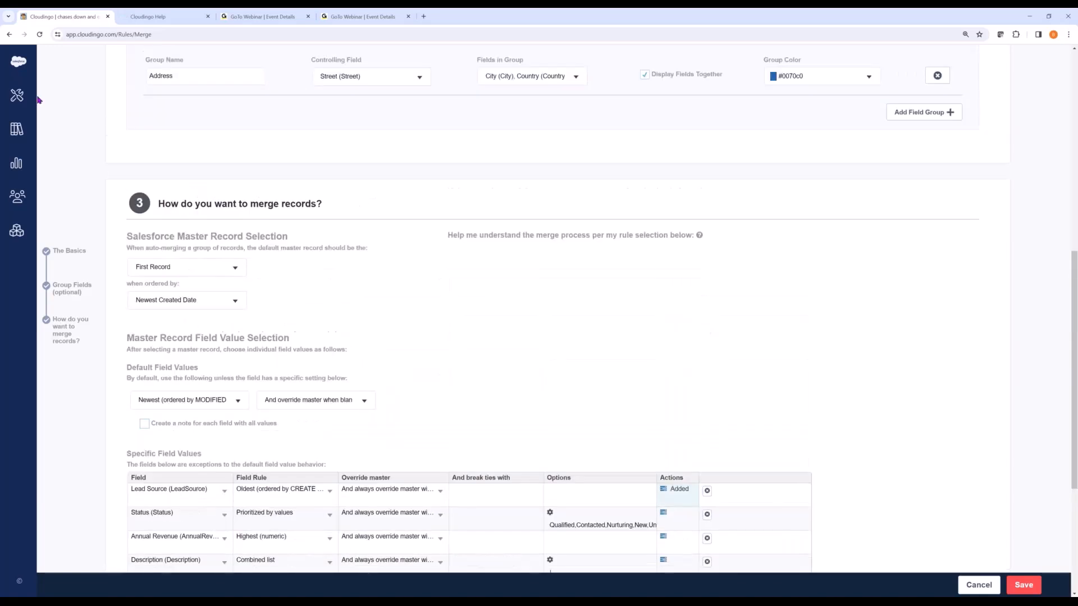
Step: Leave the merge rule and open the dedupe filters
left_click(21, 97)
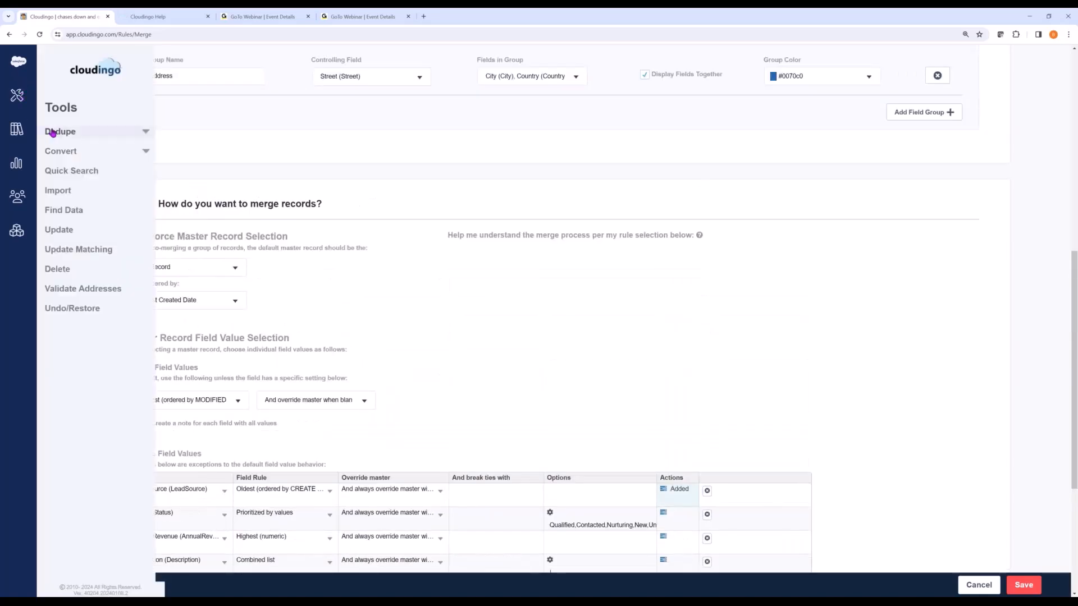
left_click(53, 133)
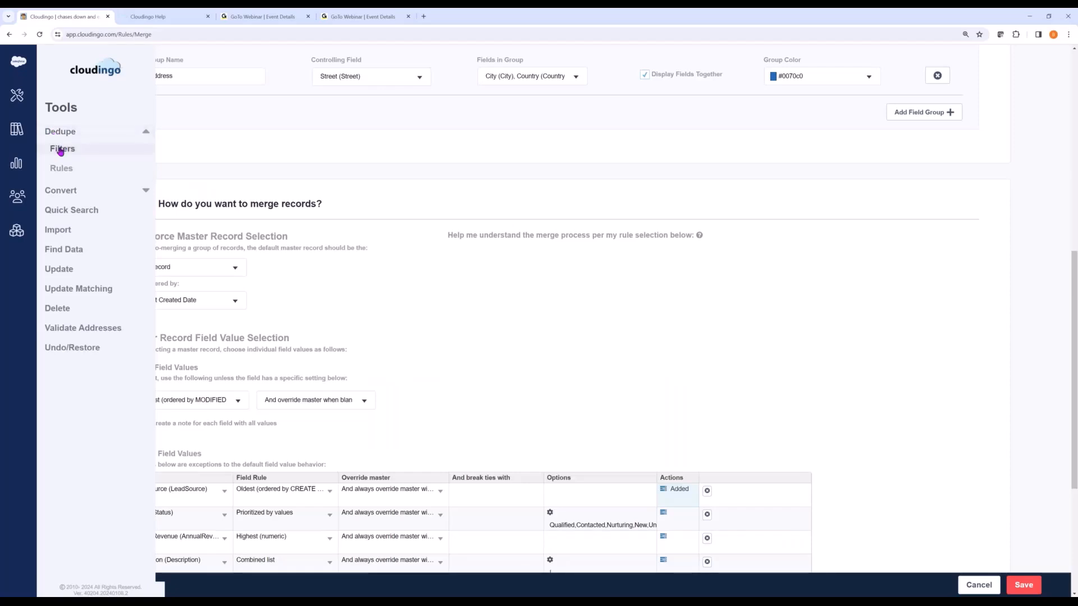
left_click(61, 149)
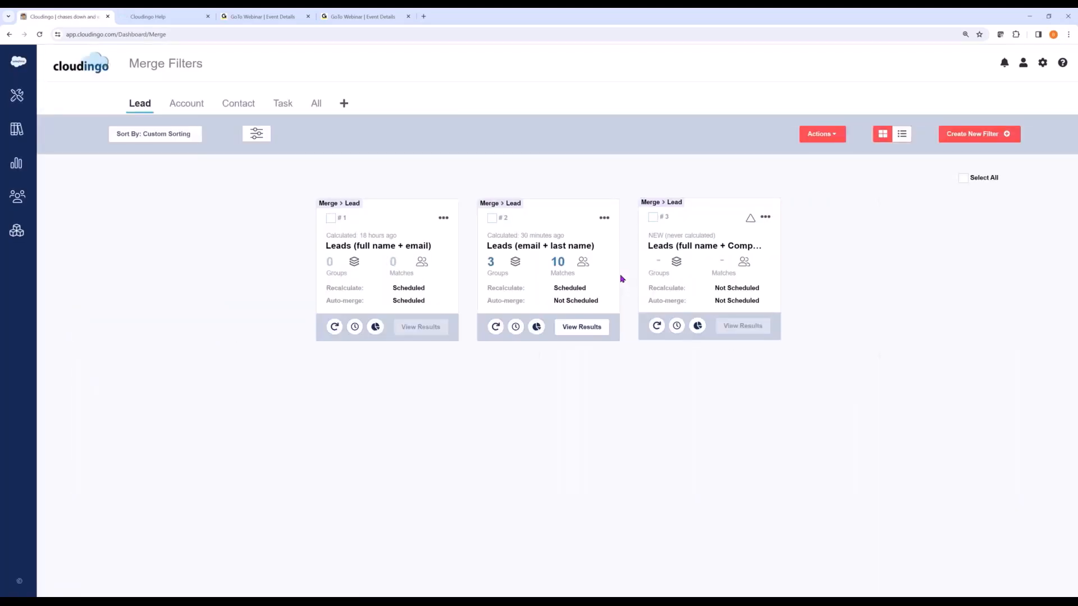
Step: Show the details on the lead merge filter cards for review, and hide them again
left_click(821, 136)
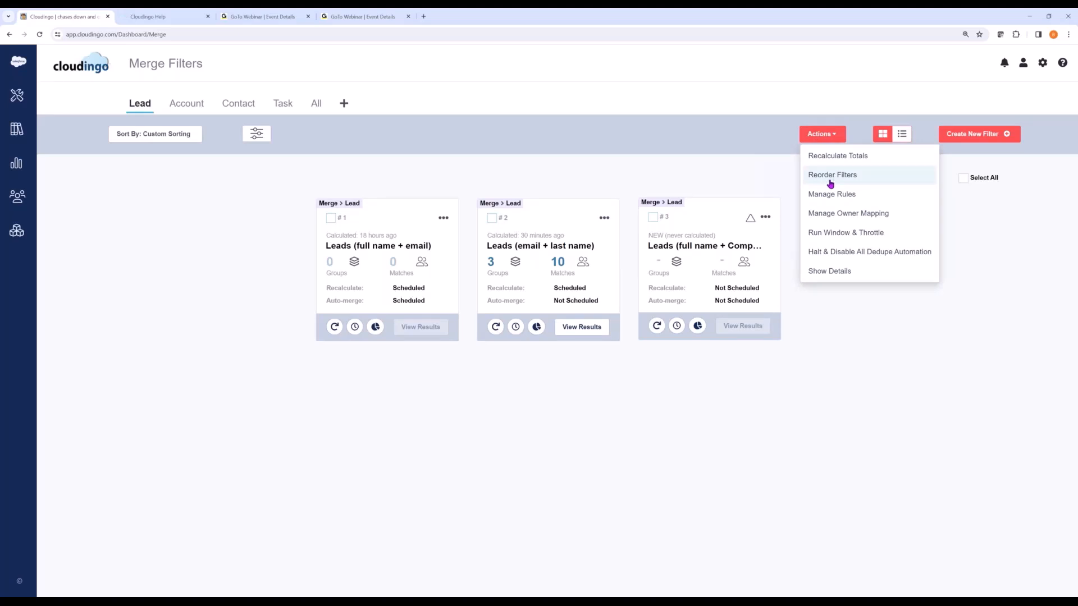
left_click(835, 274)
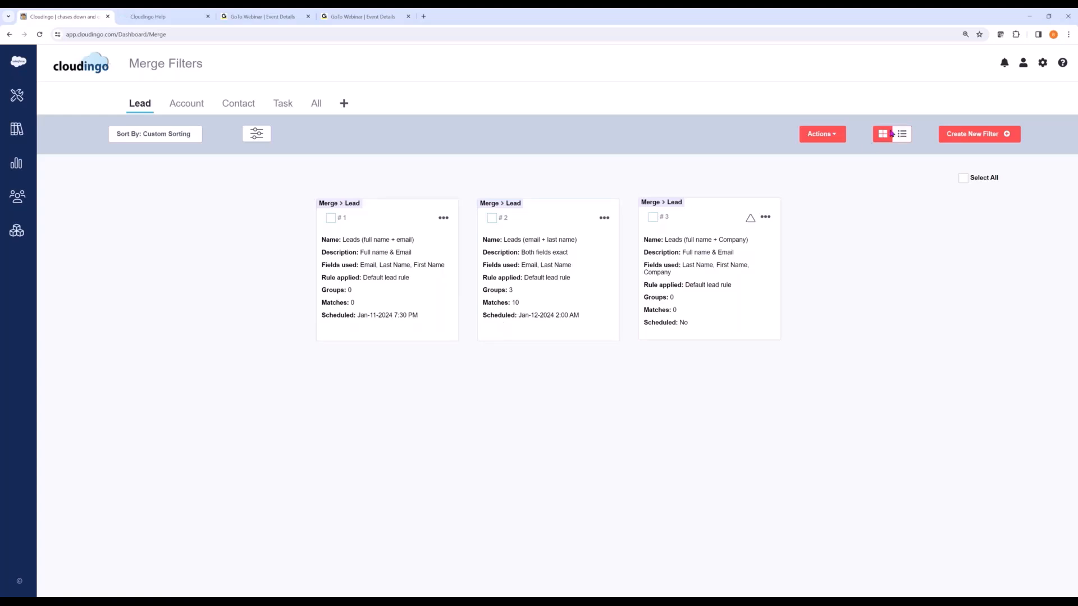
left_click(834, 136)
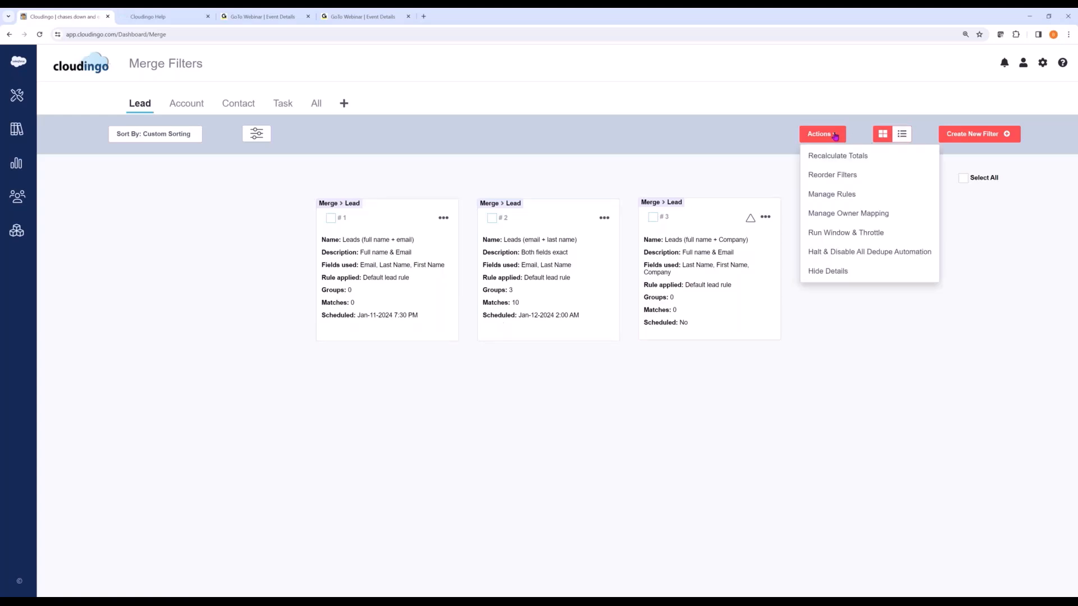
left_click(826, 271)
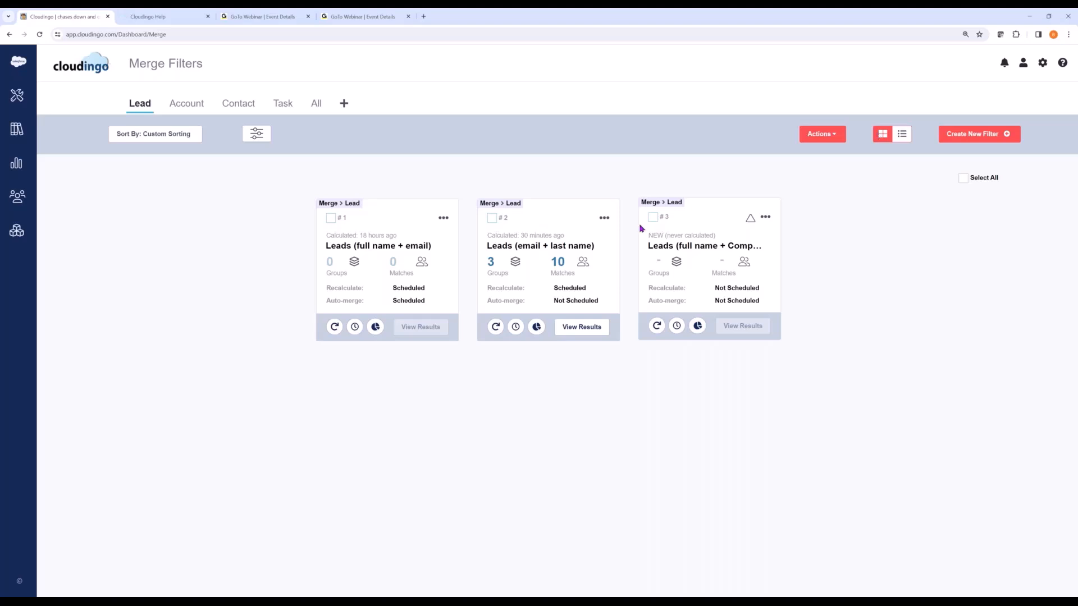
Step: View the results of the contact filter matching email and last name, and load the group with four duplicates
left_click(228, 103)
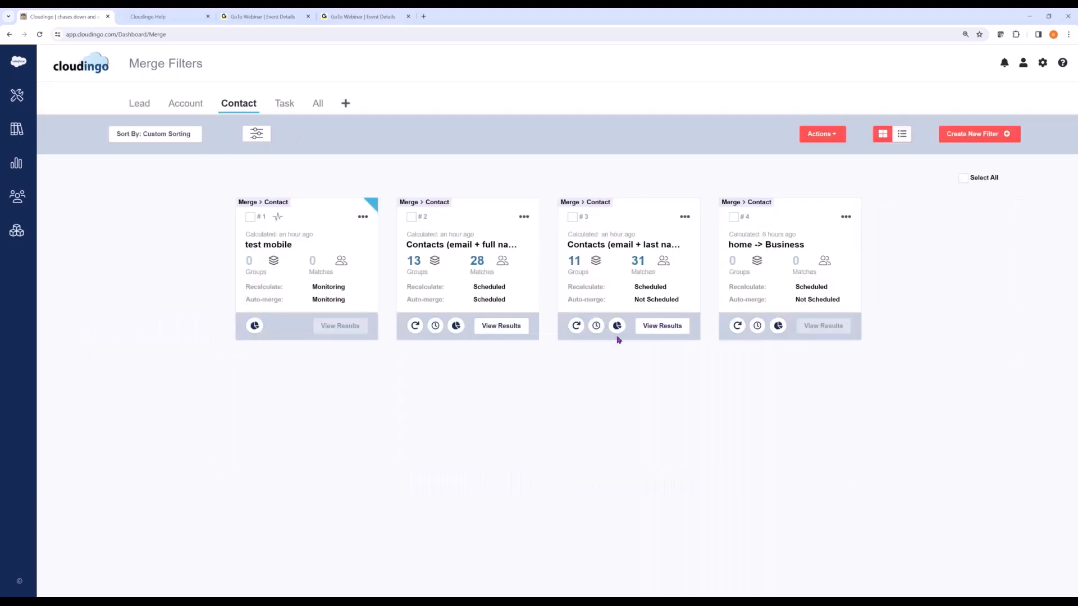
left_click(646, 330)
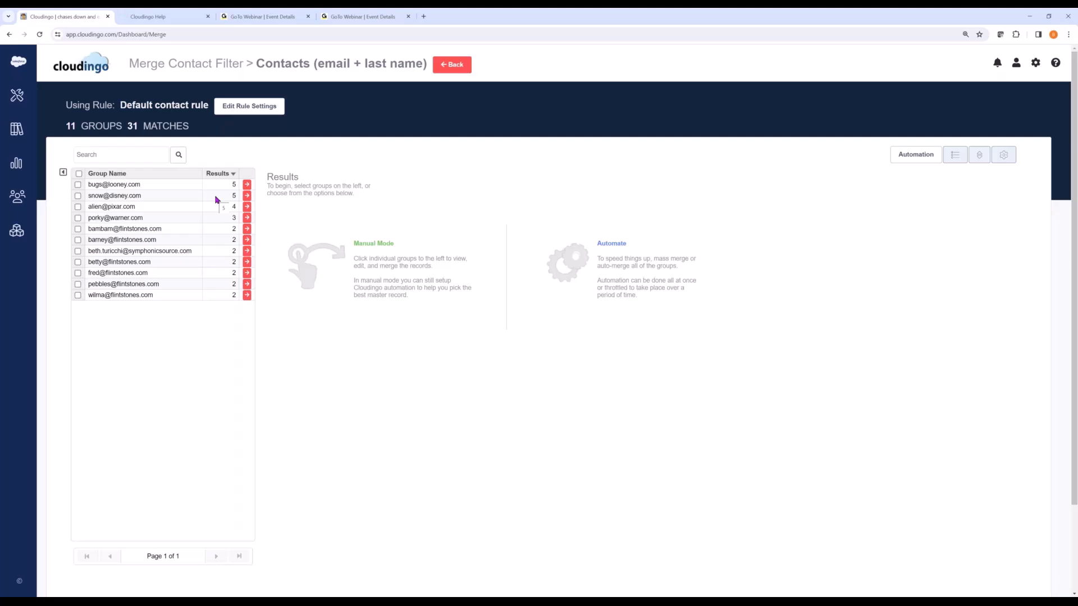
left_click(246, 208)
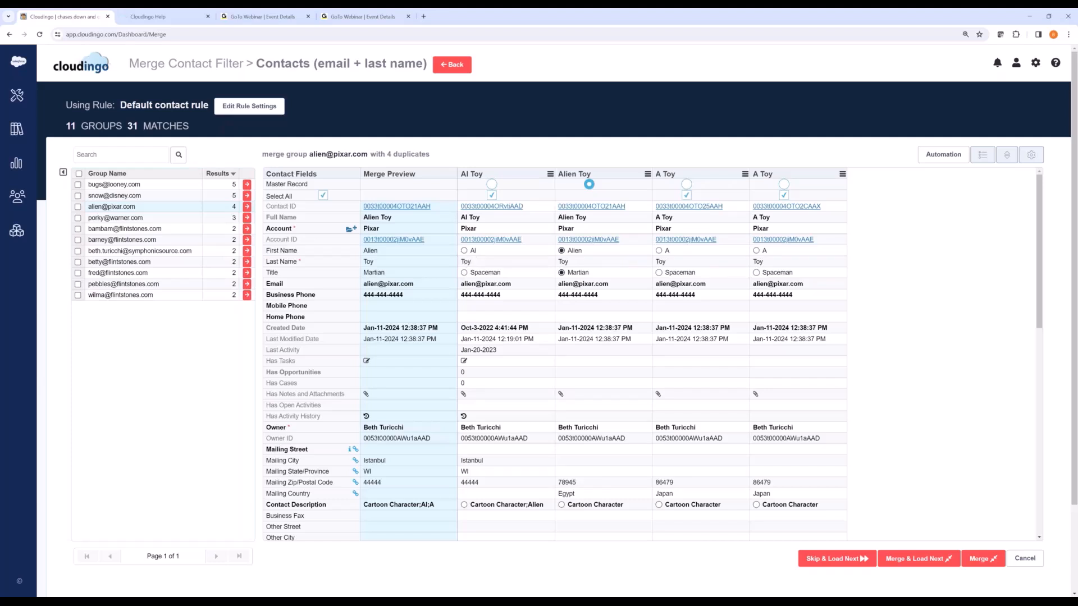
Step: Choose the first duplicate's First Name and its title Spaceman for the merged contact, and open its Mailing City for editing
left_click(464, 251)
left_click(464, 274)
mouse_move(368, 366)
mouse_move(367, 396)
mouse_move(350, 452)
left_click(512, 462)
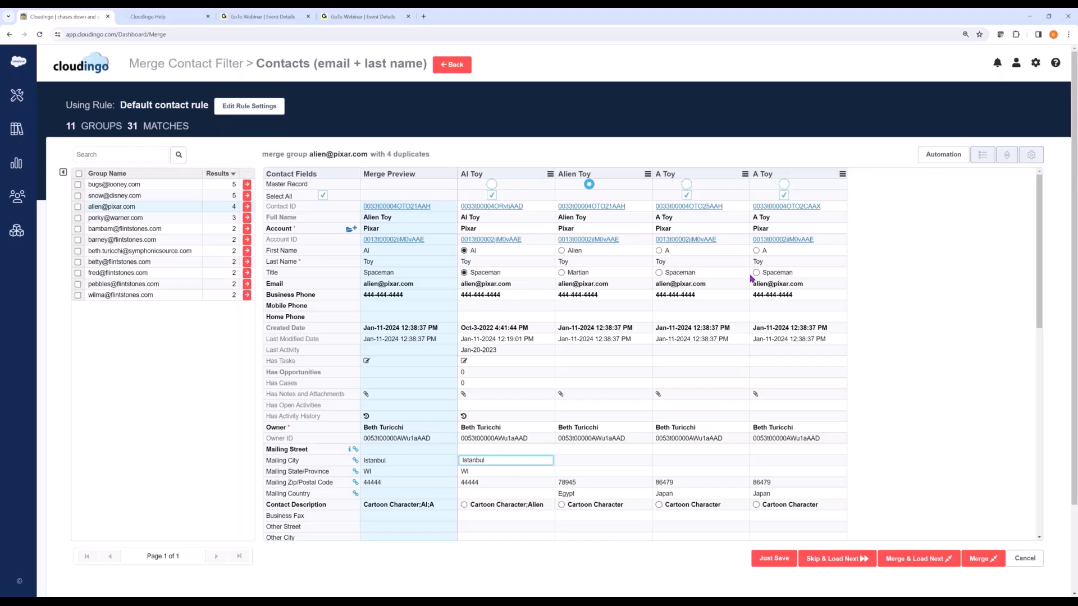
Step: Set the column width of the contact merge grid to 165 in its display options
left_click(1031, 155)
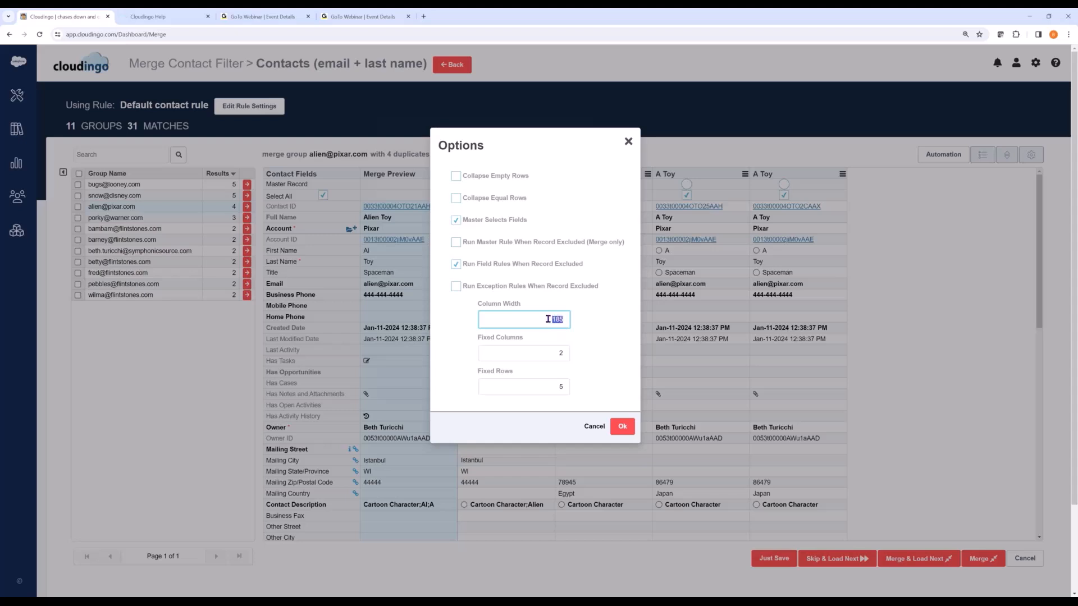
type("165")
left_click(632, 430)
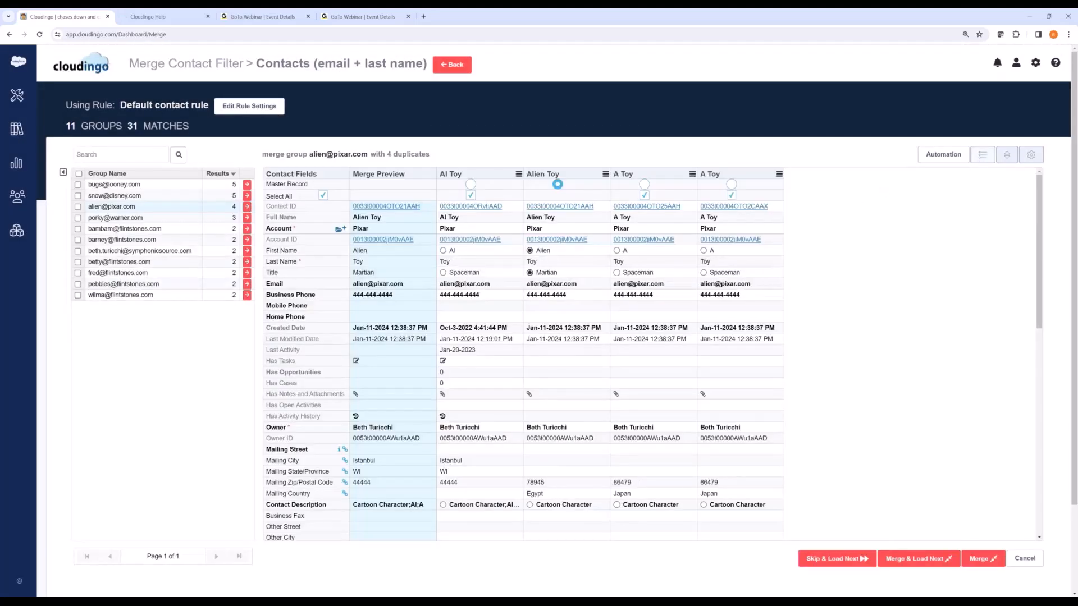
Step: Open the field ordering and style settings for contact fields and search them for "pho"
left_click(981, 155)
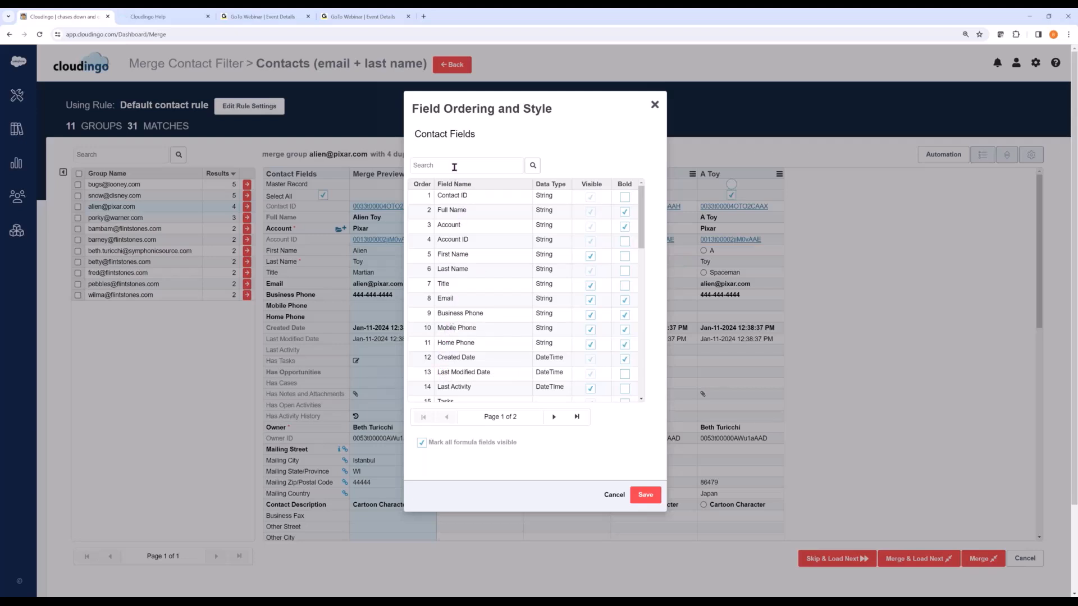
left_click(453, 167)
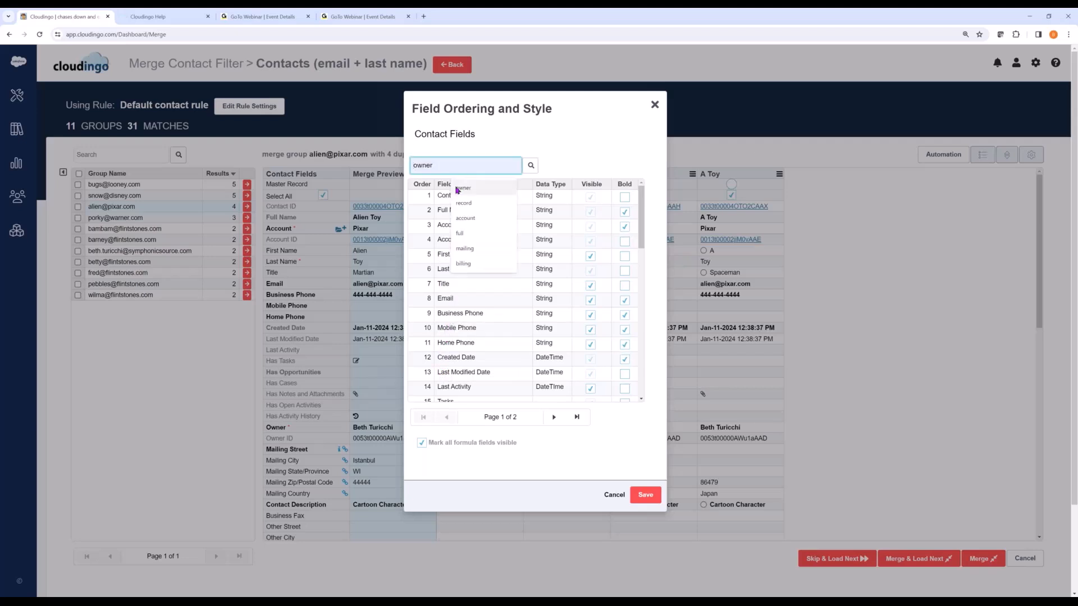
type("pho")
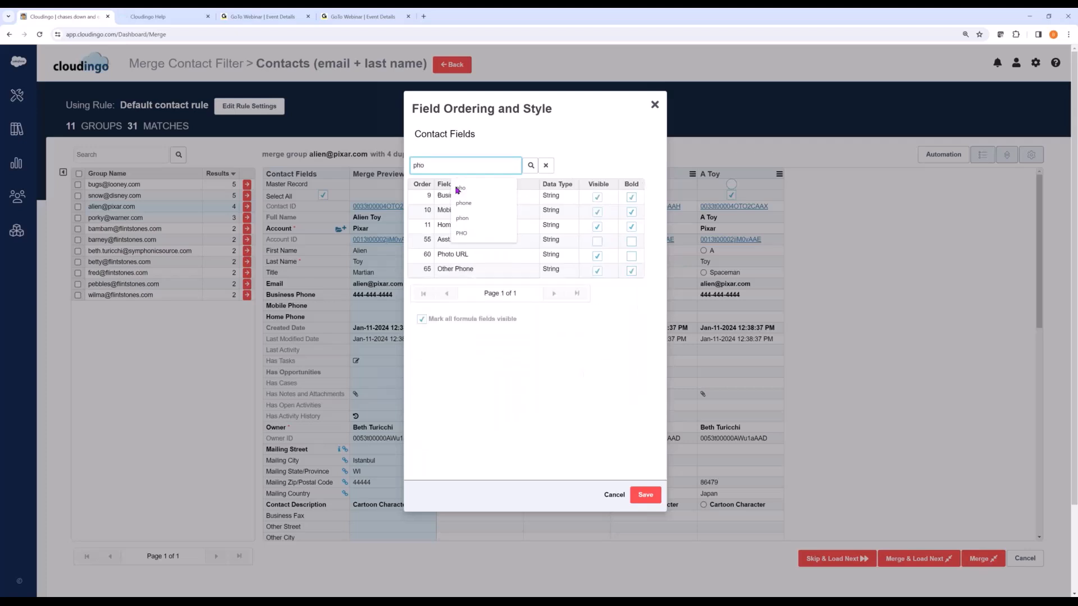
left_click(554, 133)
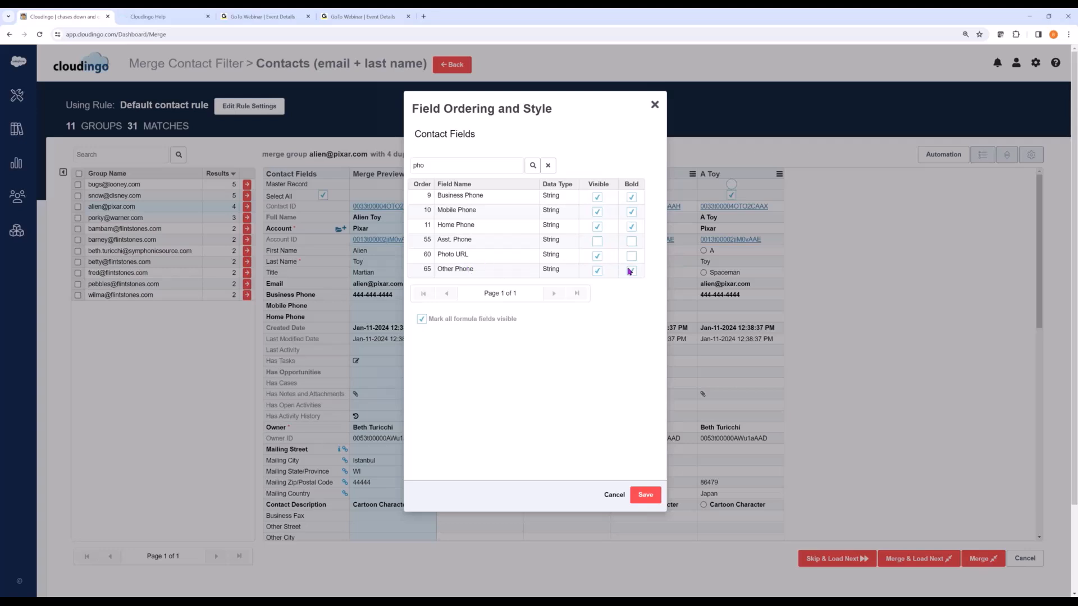
Step: Turn off bold for Other Phone, set Home Phone's order to 20, and save the field settings
left_click(630, 271)
left_click(429, 227)
type("20")
left_click(643, 495)
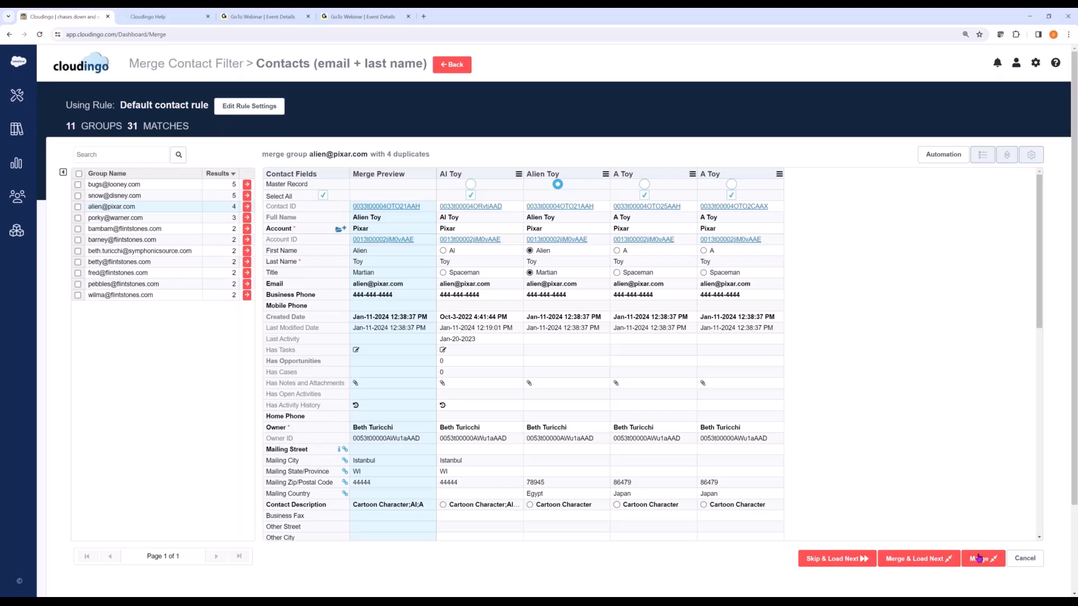
Step: Exclude the fourth duplicate from the merge, change its Title to Admin, and save the edit without merging
left_click(732, 196)
left_click(750, 274)
double_click(697, 273)
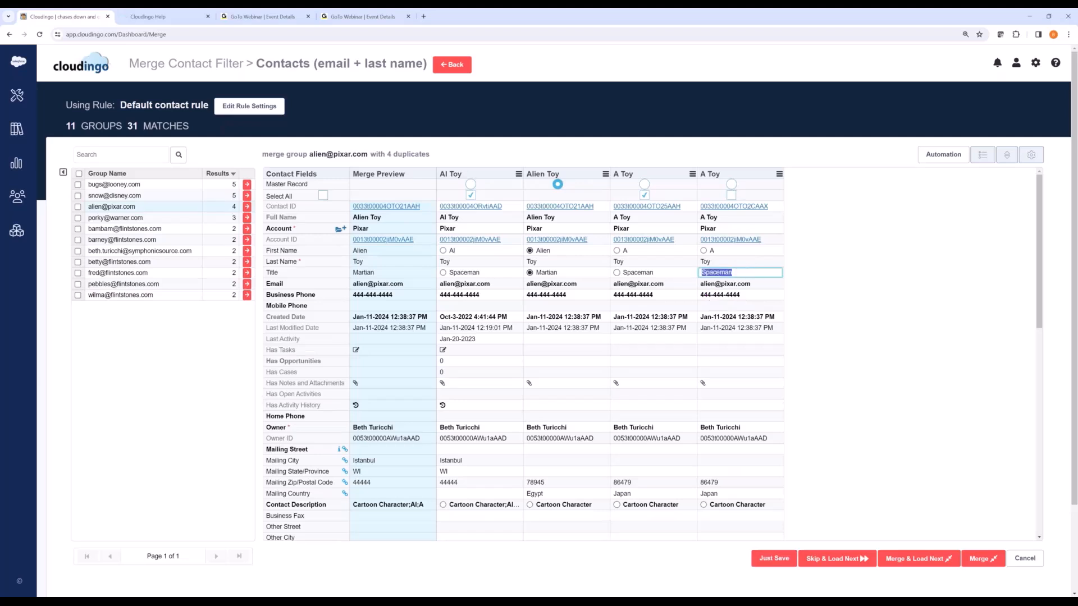
type("Admin")
left_click(856, 319)
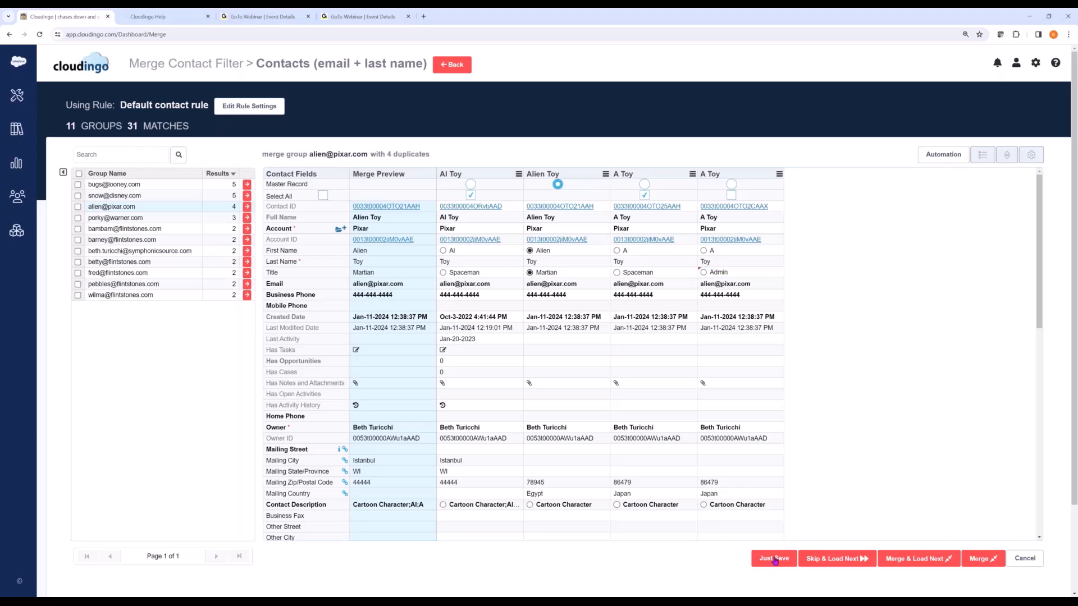
left_click(774, 561)
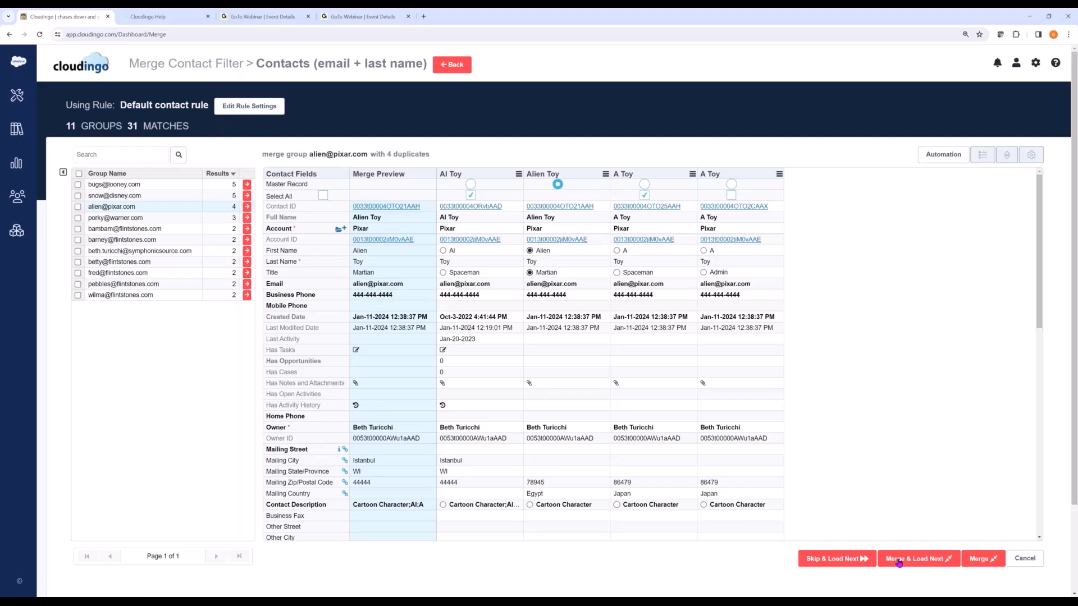
Step: Merge the remaining selected duplicates and load the next group, checking the activity stream while the merge runs
left_click(899, 561)
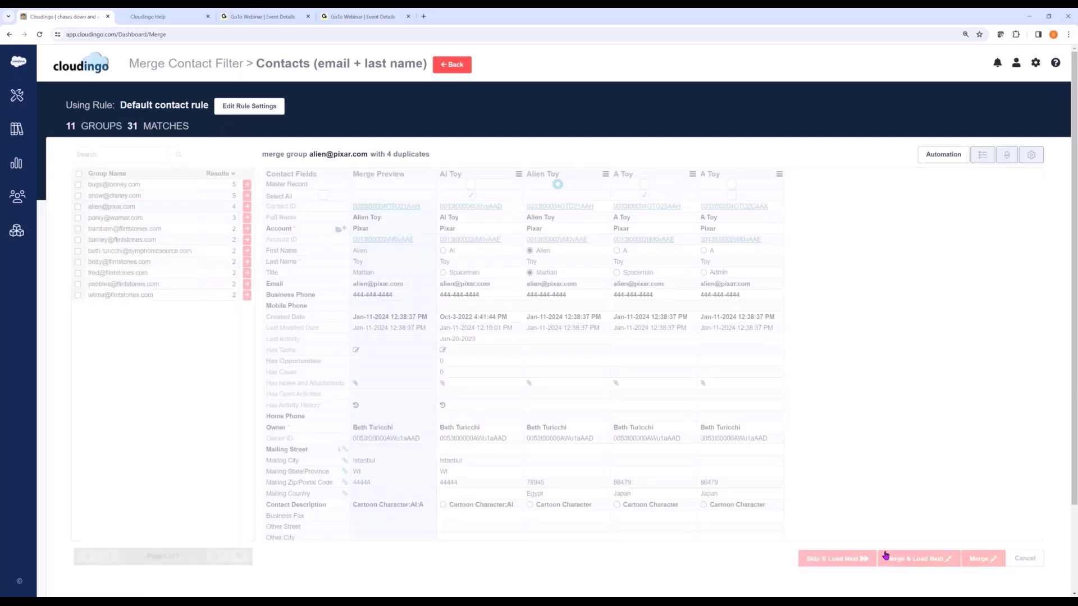
left_click(1018, 68)
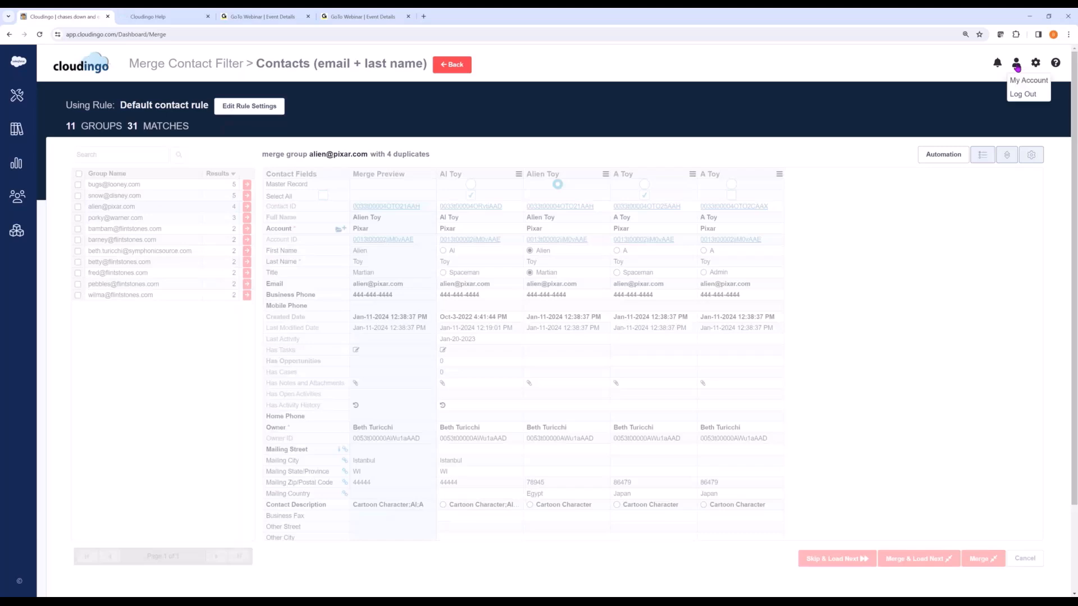
left_click(997, 63)
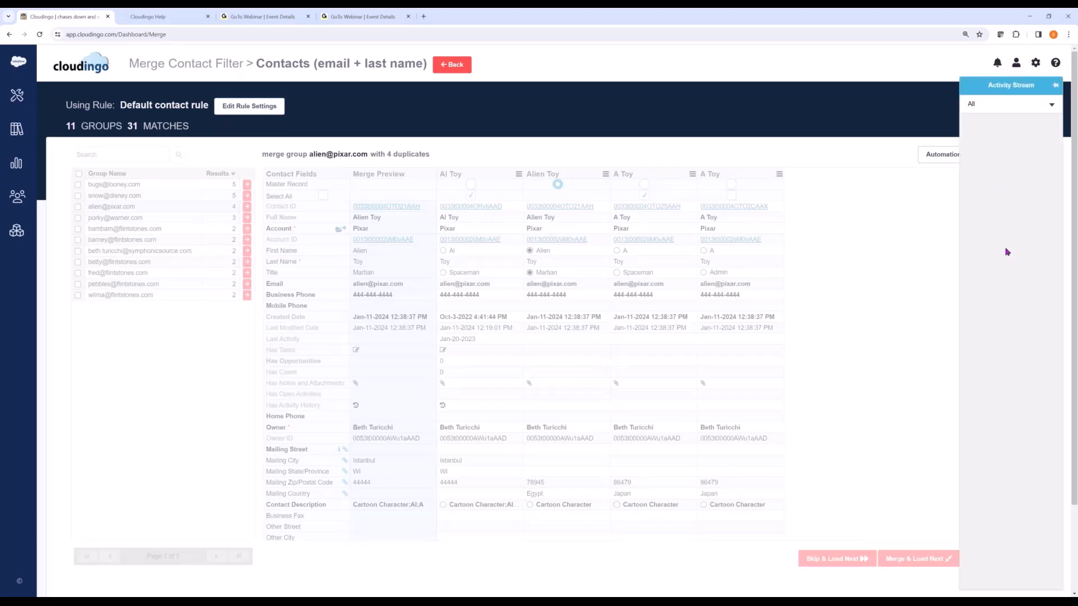
left_click(1055, 85)
left_click(1055, 86)
left_click(997, 65)
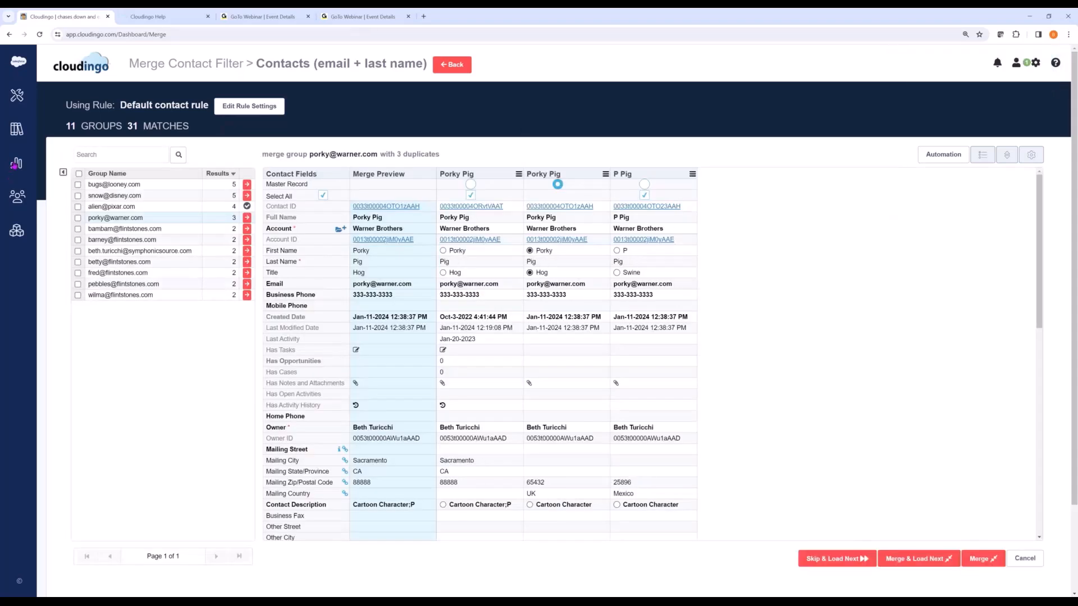
Step: Open the reports dashboard, review which reports can be shown on it, and save the selection
mouse_move(11, 164)
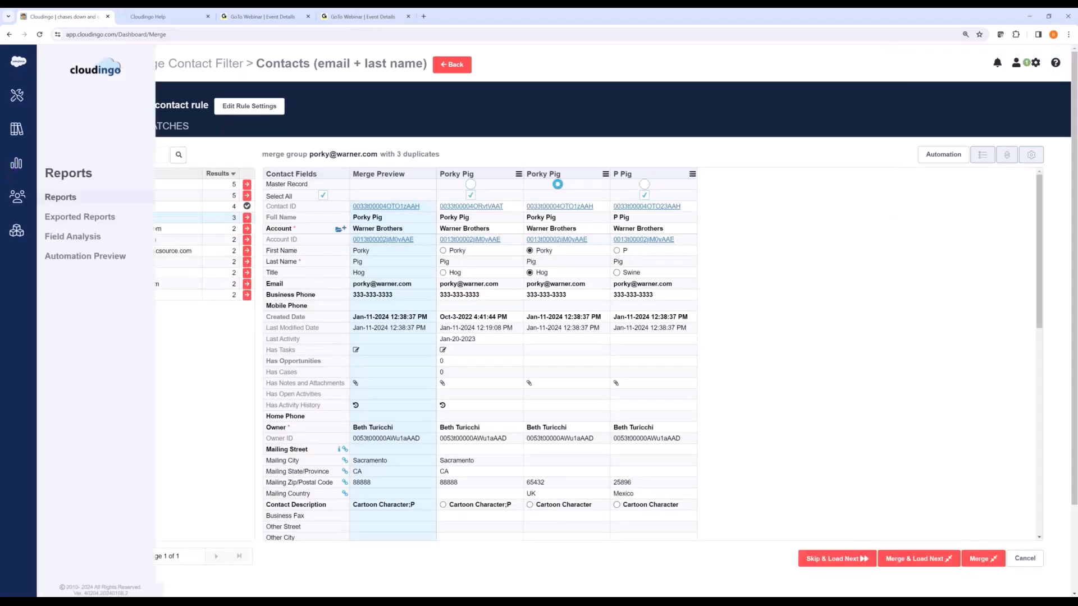
left_click(60, 197)
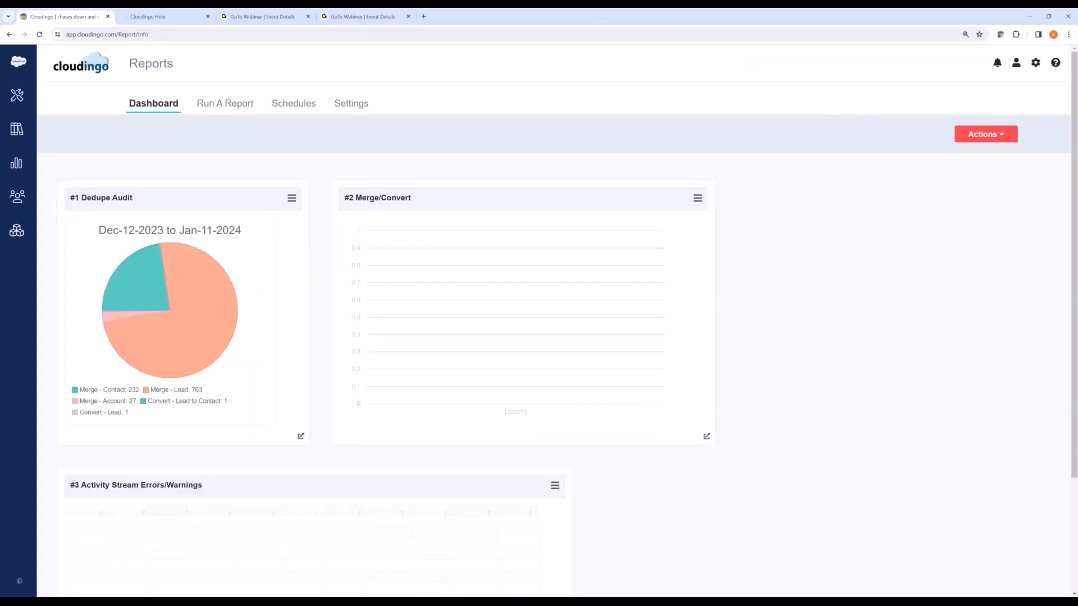
left_click(963, 141)
left_click(967, 155)
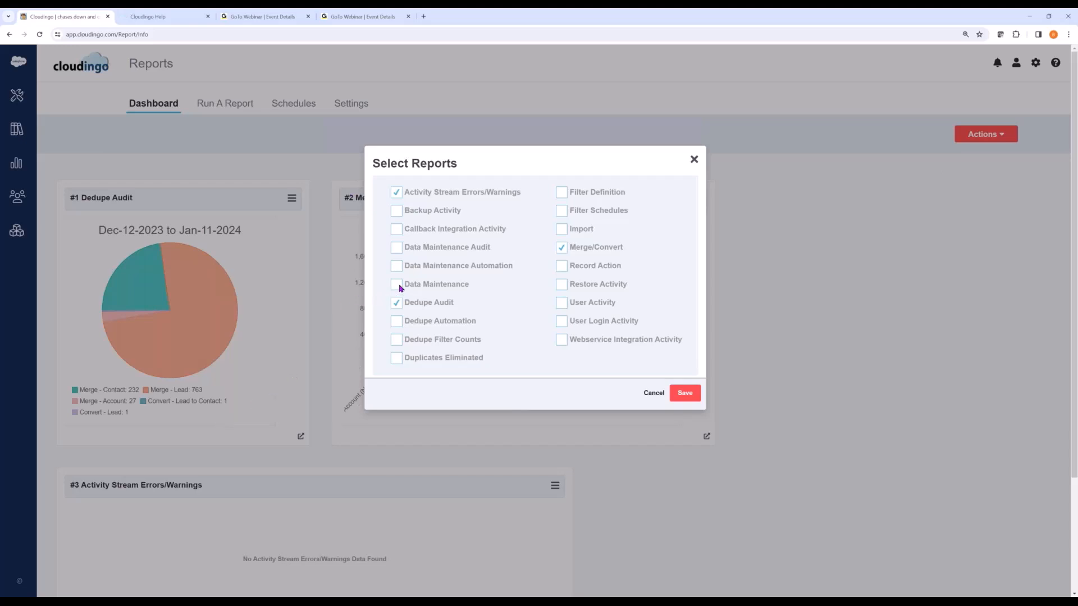
left_click(397, 340)
left_click(686, 393)
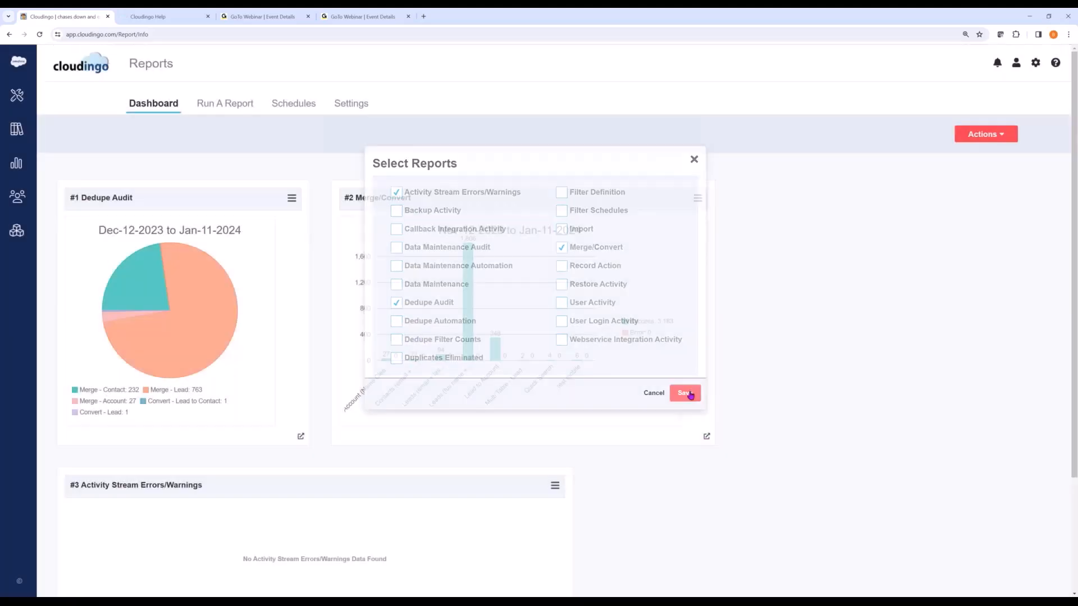
Step: View the full Dedupe Audit report across its record columns, and return to the reports dashboard
left_click(292, 199)
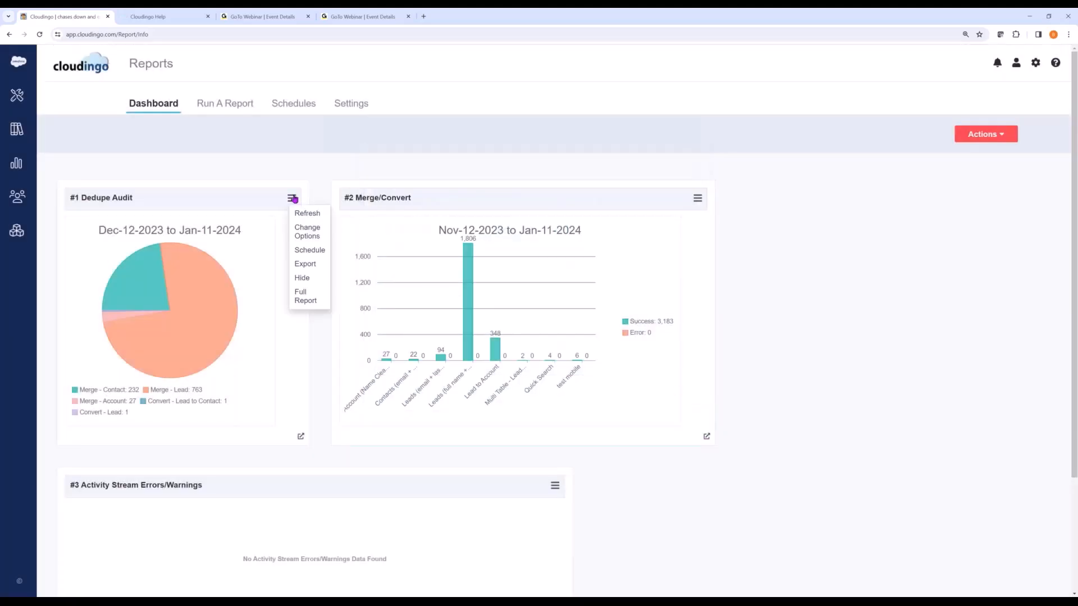
left_click(305, 302)
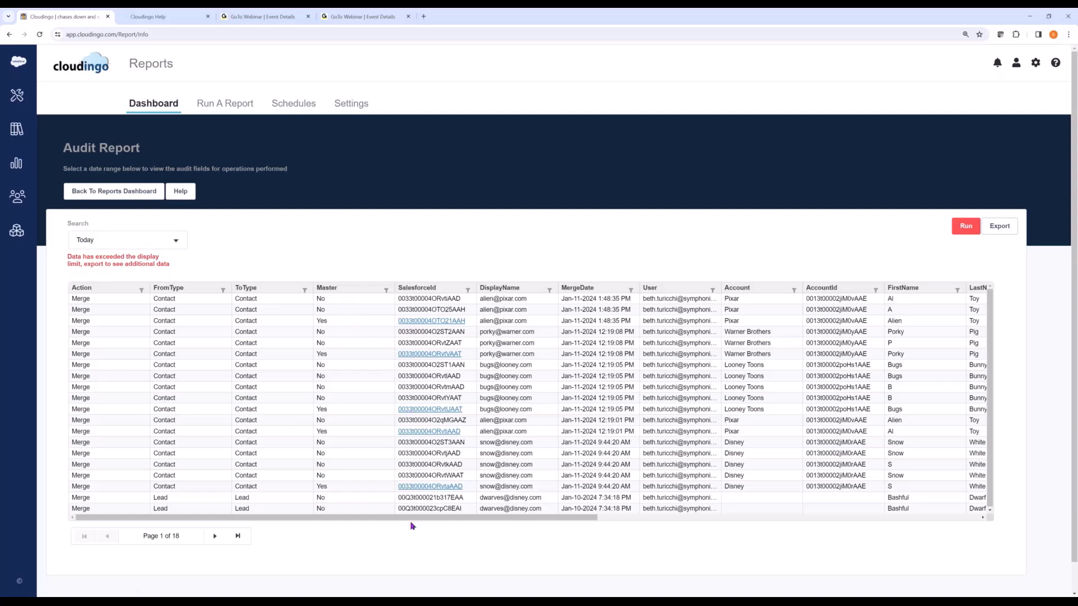
left_click_drag(447, 523, 746, 516)
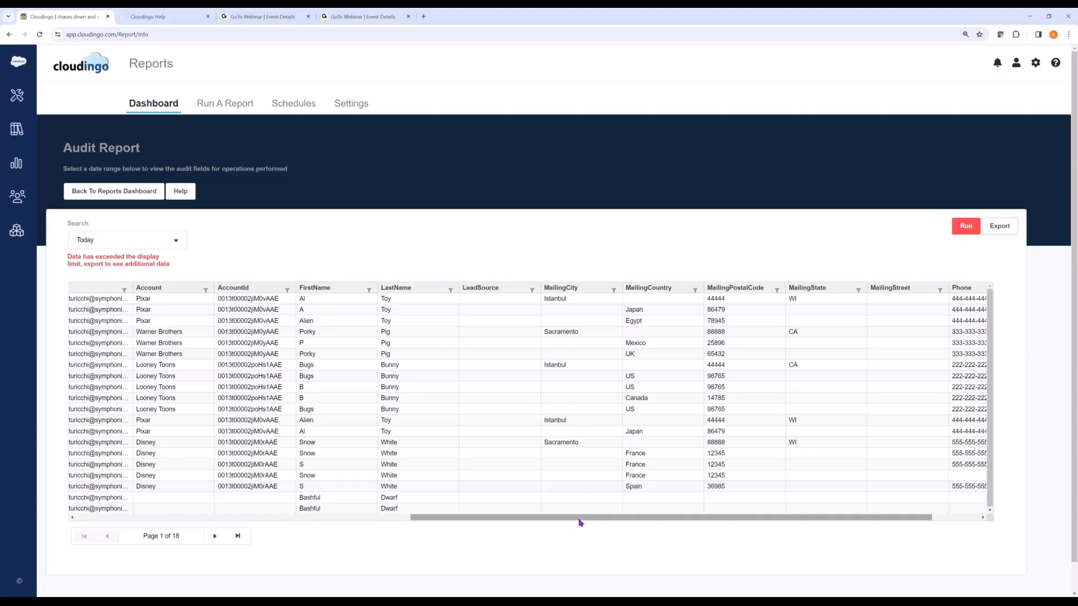
left_click_drag(583, 522, 665, 530)
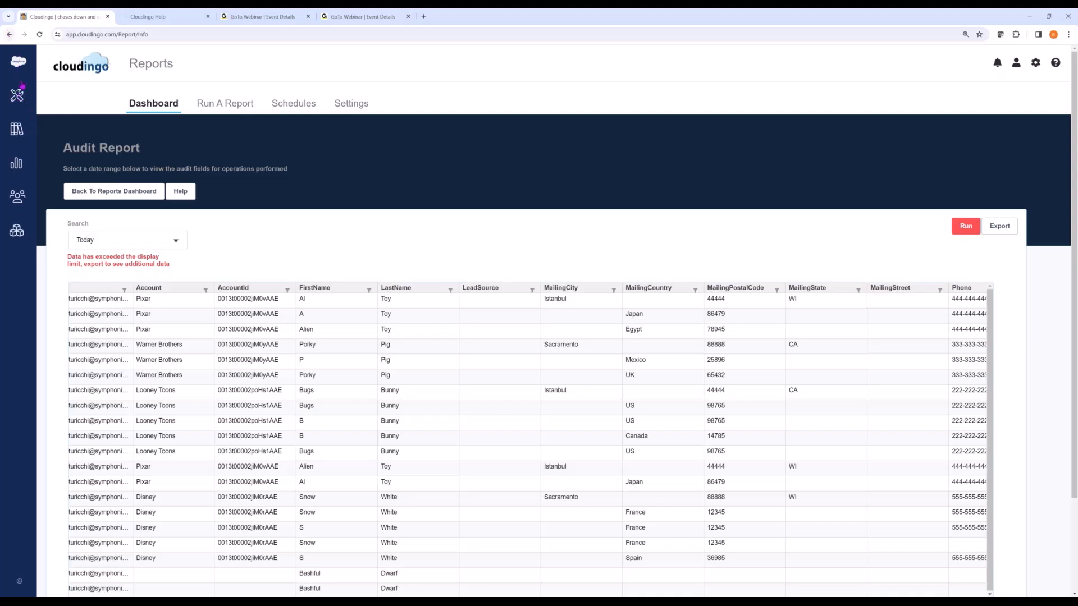
left_click(117, 192)
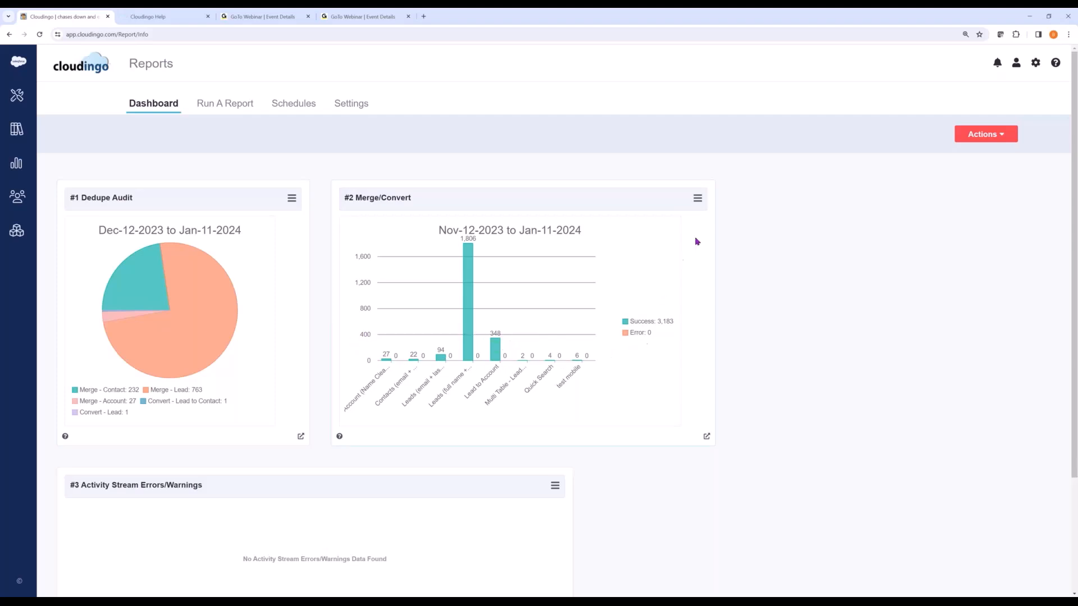
Step: Open the full Merge/Convert report and look through the history of merges
left_click(697, 198)
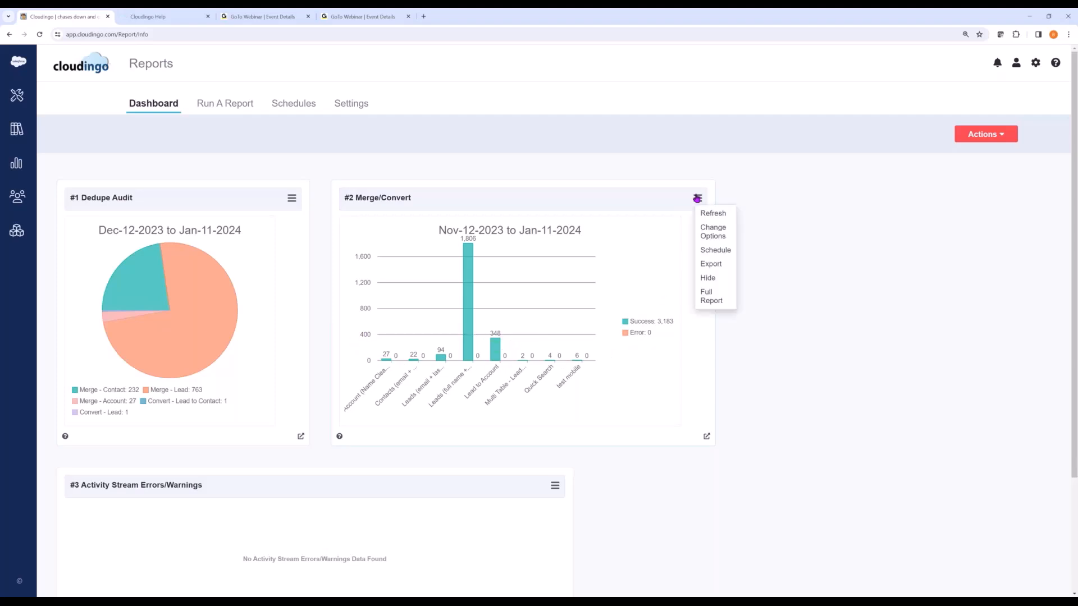
left_click(704, 297)
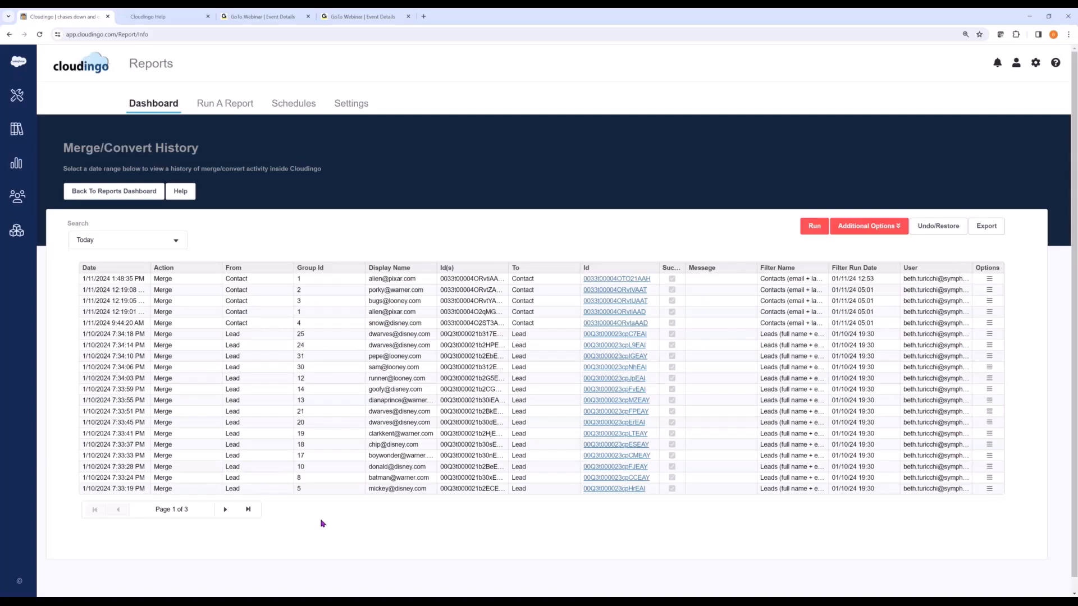
scroll(389, 470, "down", 1)
scroll(389, 470, "up", 1)
Step: Restore the most recent contact merge, including its contacts, leads, notes and tasks
left_click(990, 281)
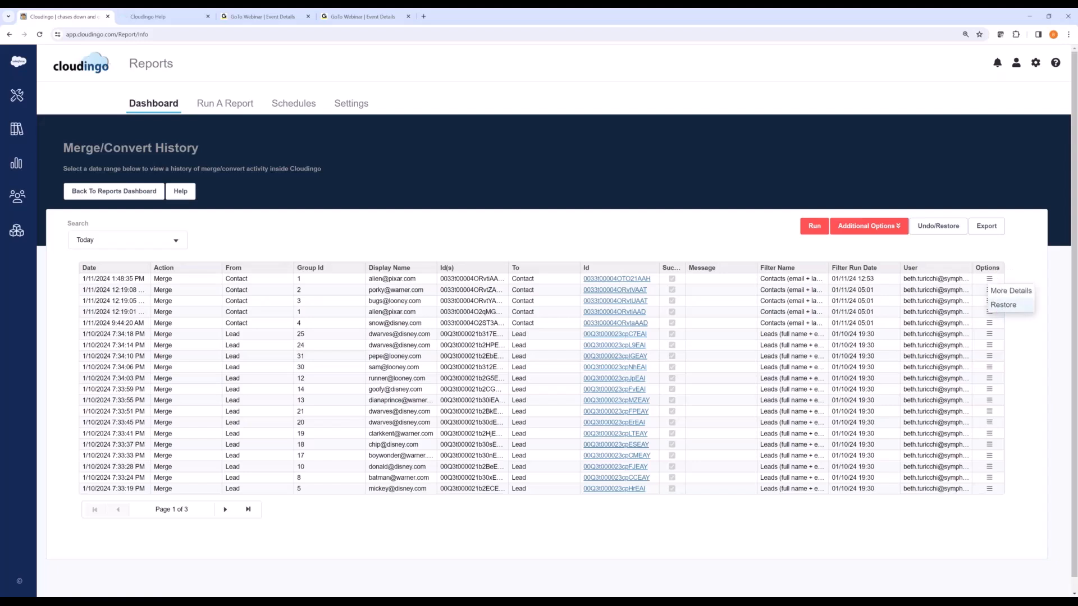
left_click(1003, 304)
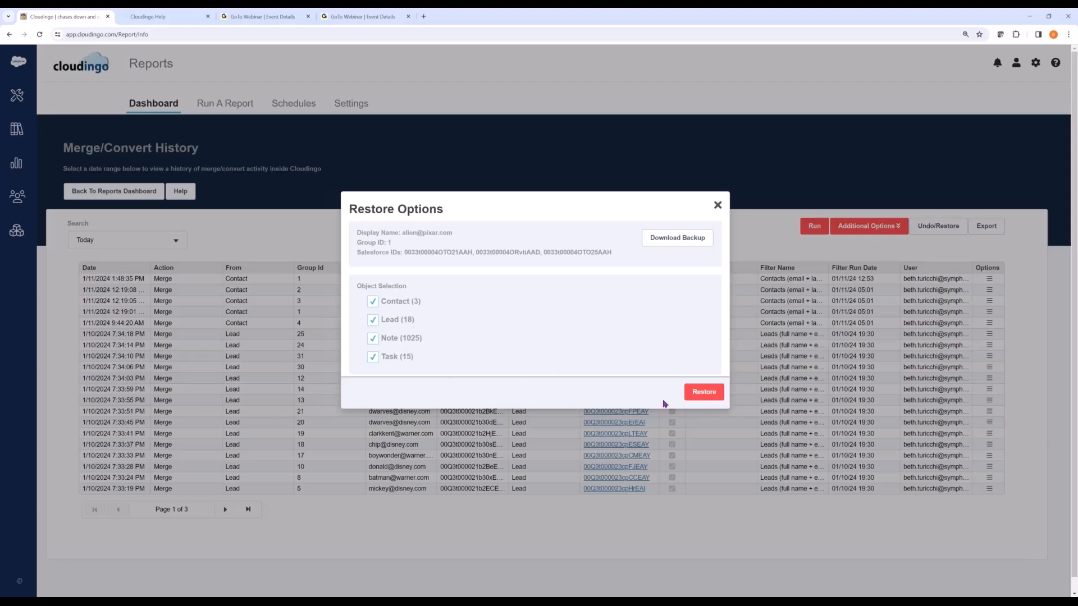
left_click(694, 392)
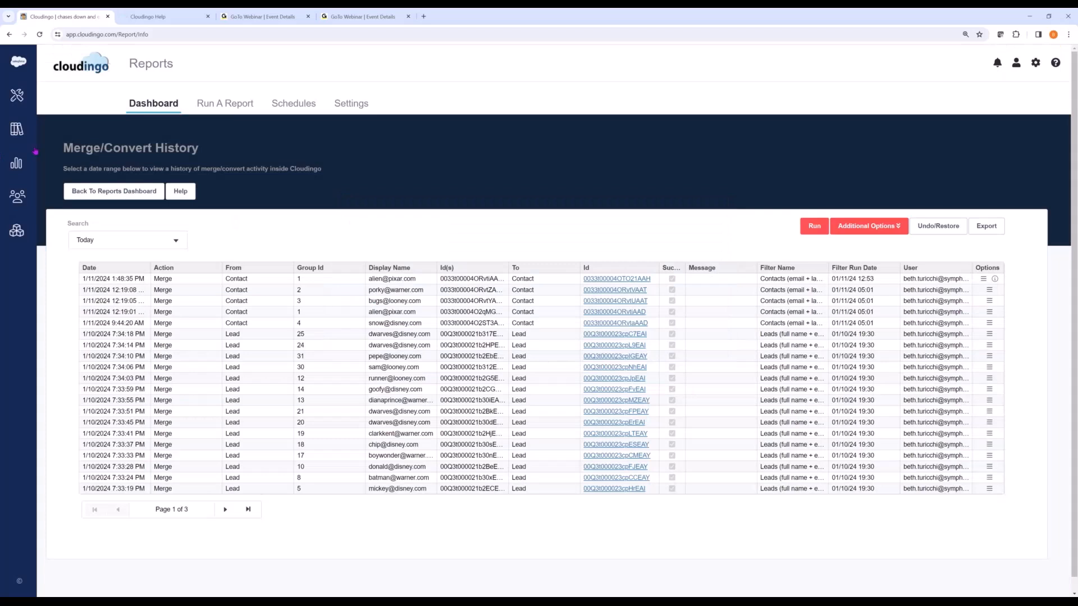
Step: Leave the merge history for the reports dashboard and go to the dedupe filters
left_click(128, 194)
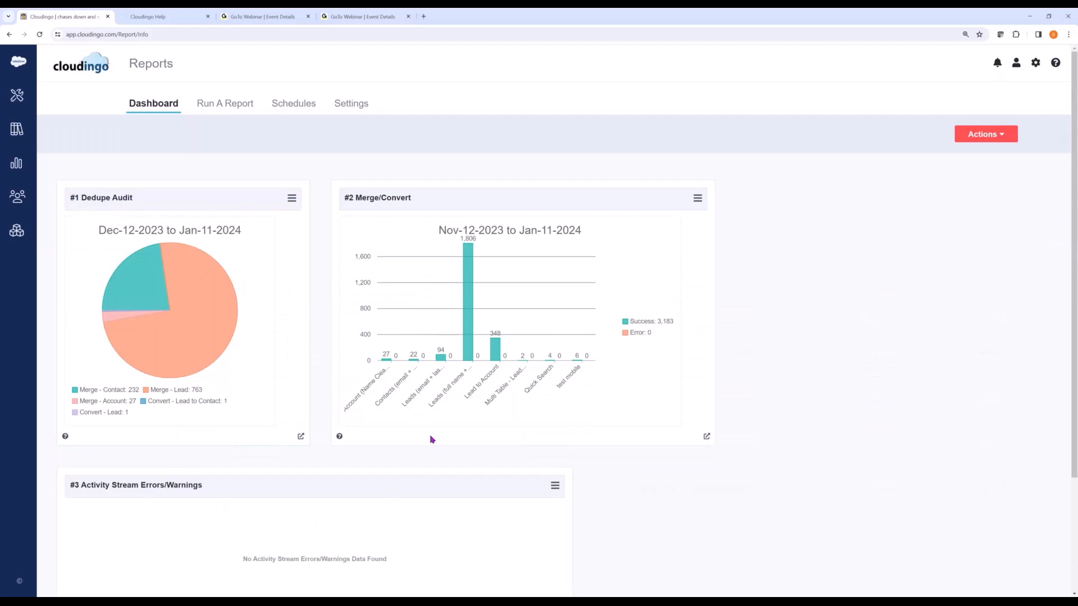
scroll(431, 439, "down", 1)
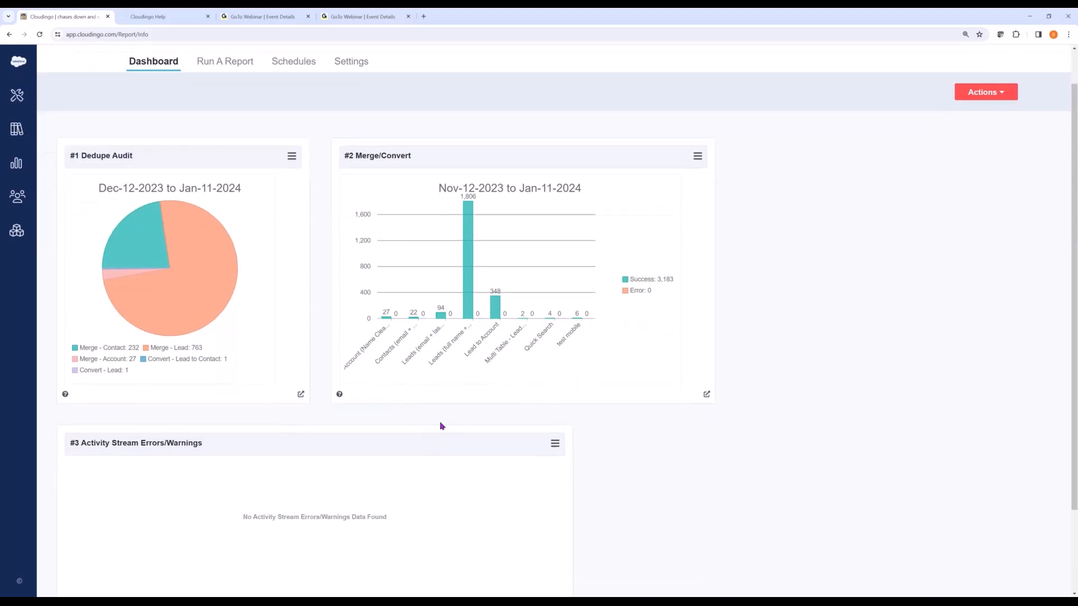
left_click(19, 102)
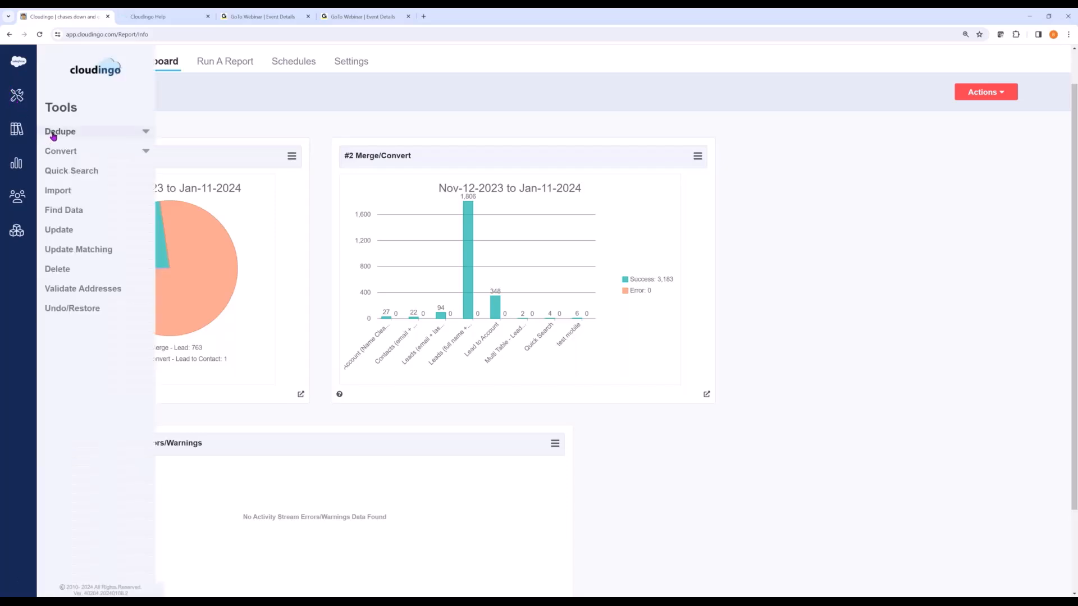
left_click(54, 135)
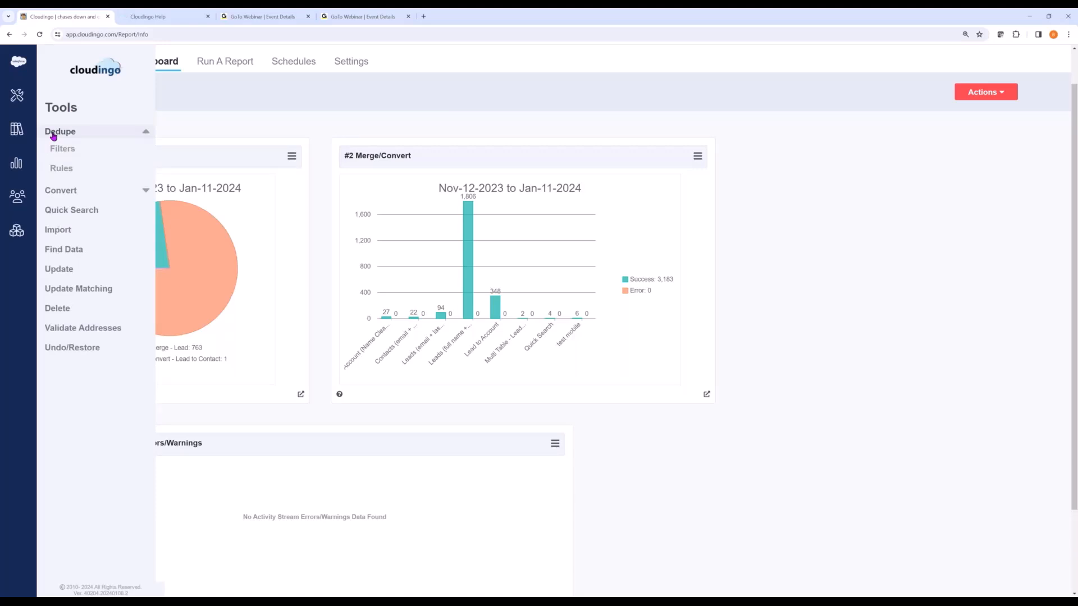
left_click(62, 148)
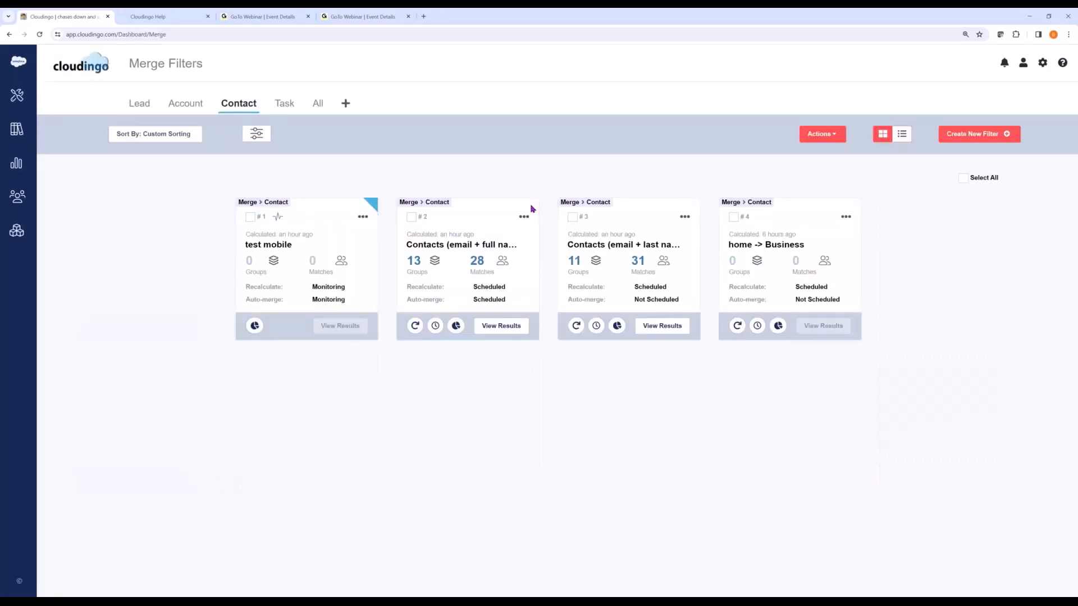
Step: Set the Contacts (email + full name) filter's recalculation to start on Dec-03-2024, turn off its scheduled auto-merge, and save the schedule
left_click(434, 327)
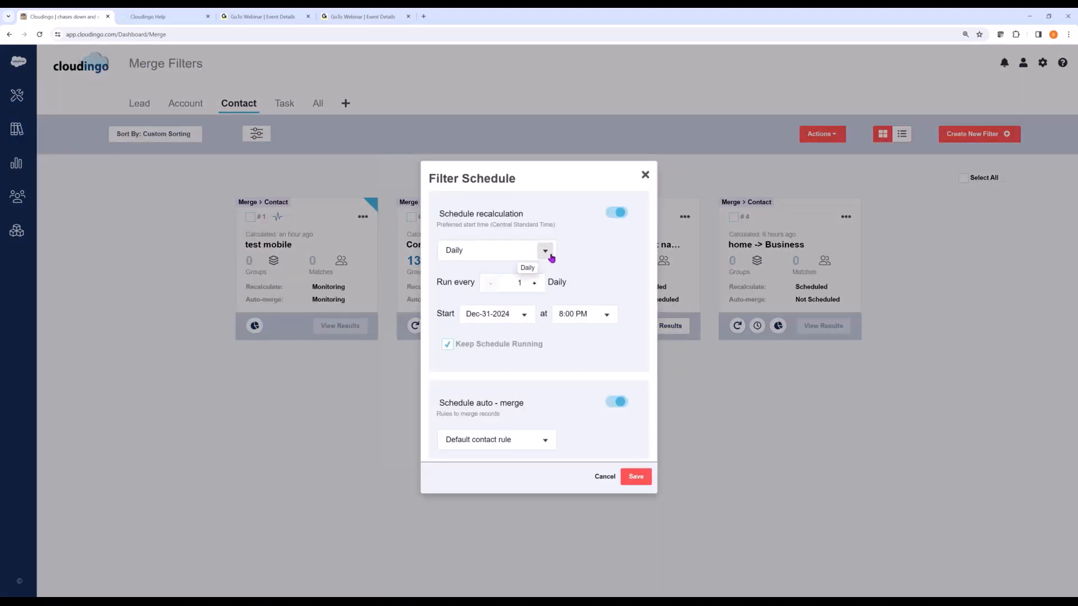
left_click(525, 317)
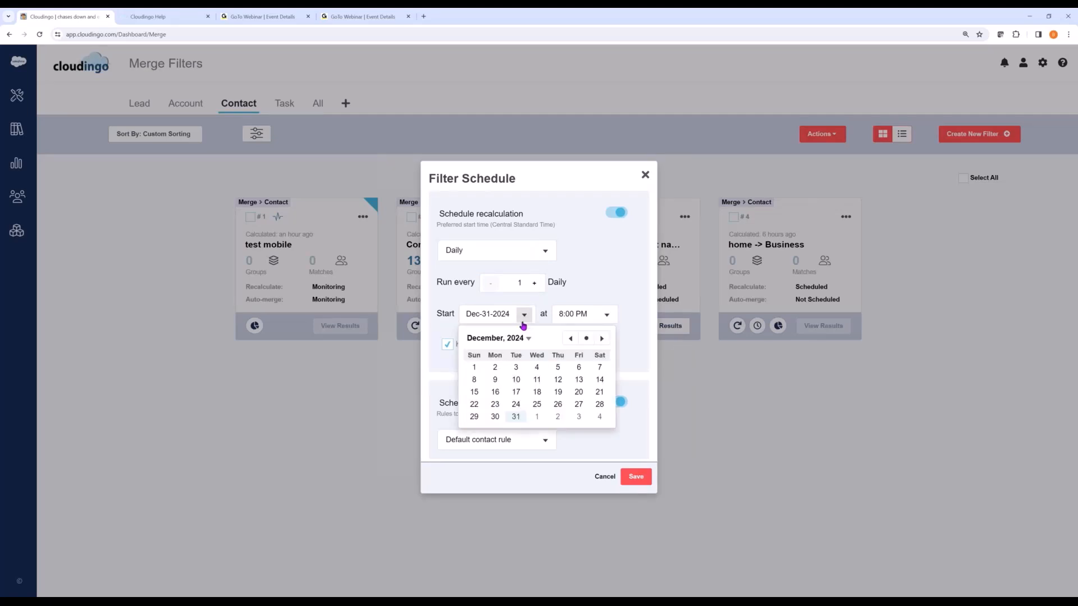
left_click(516, 368)
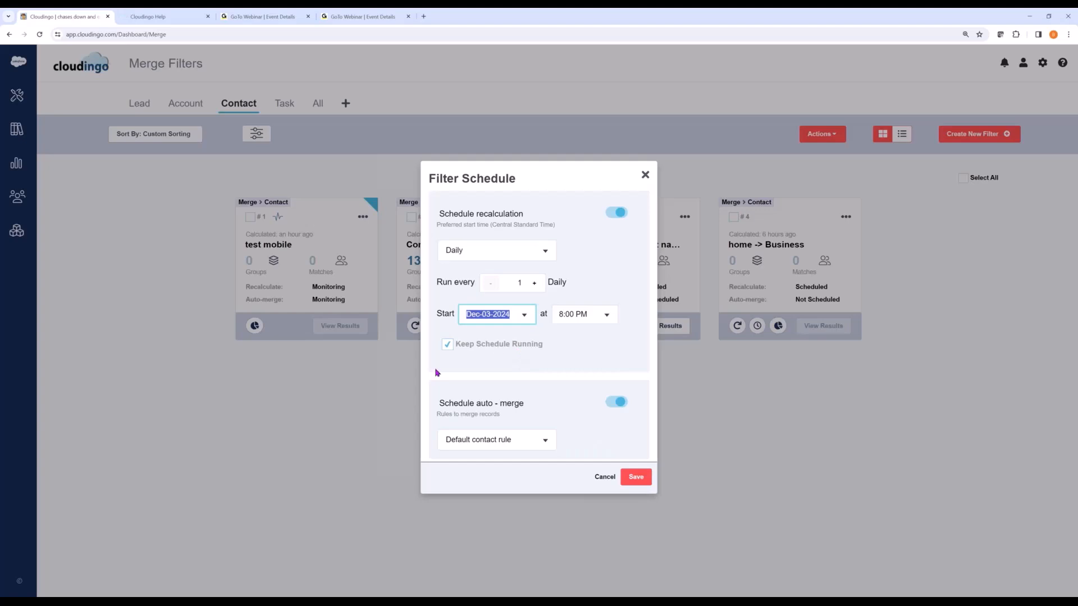
left_click(622, 403)
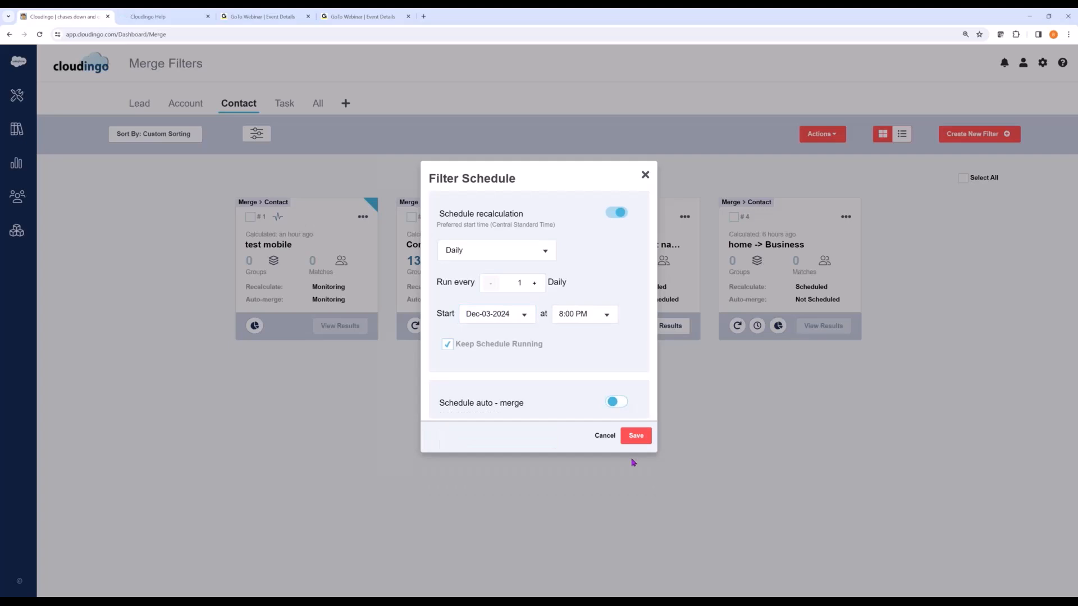
left_click(635, 441)
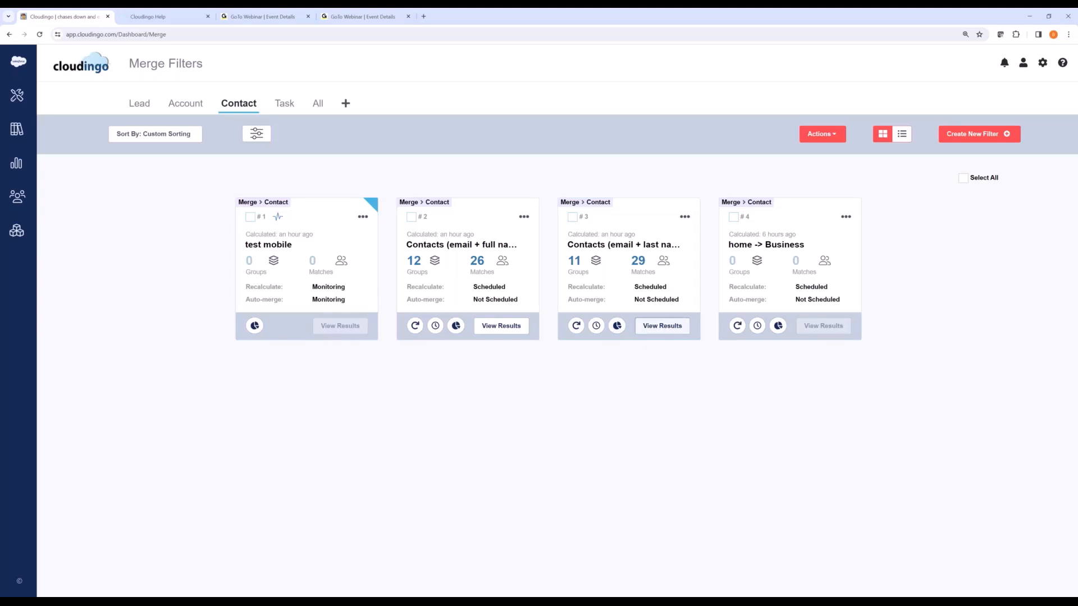
Step: Open the Pixar duplicate group in the Contacts (email + last name) results, then copy and clear the master record's business phone number
left_click(662, 326)
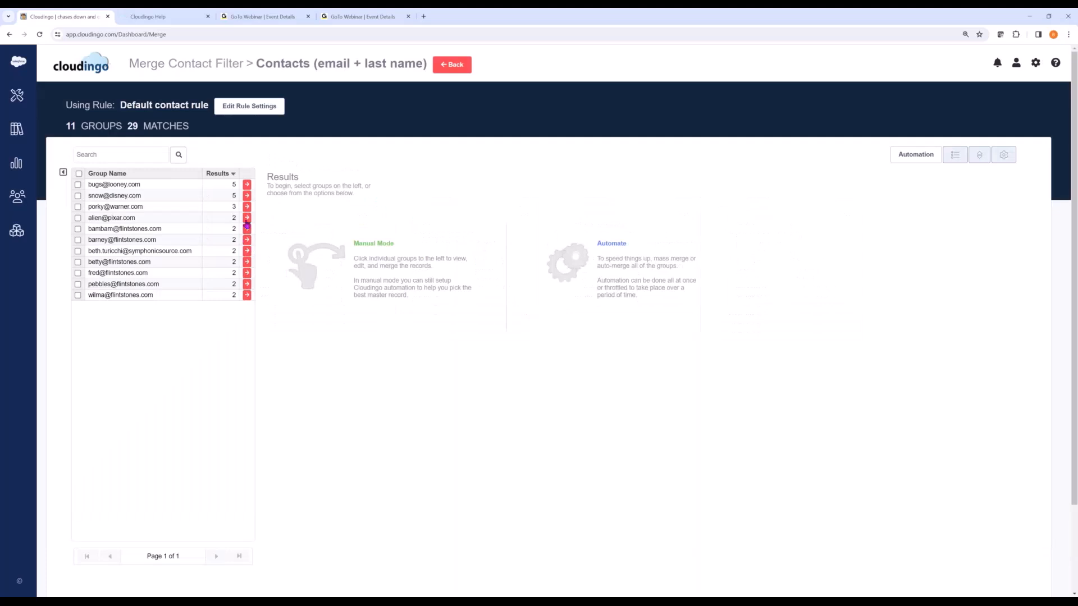
left_click(247, 219)
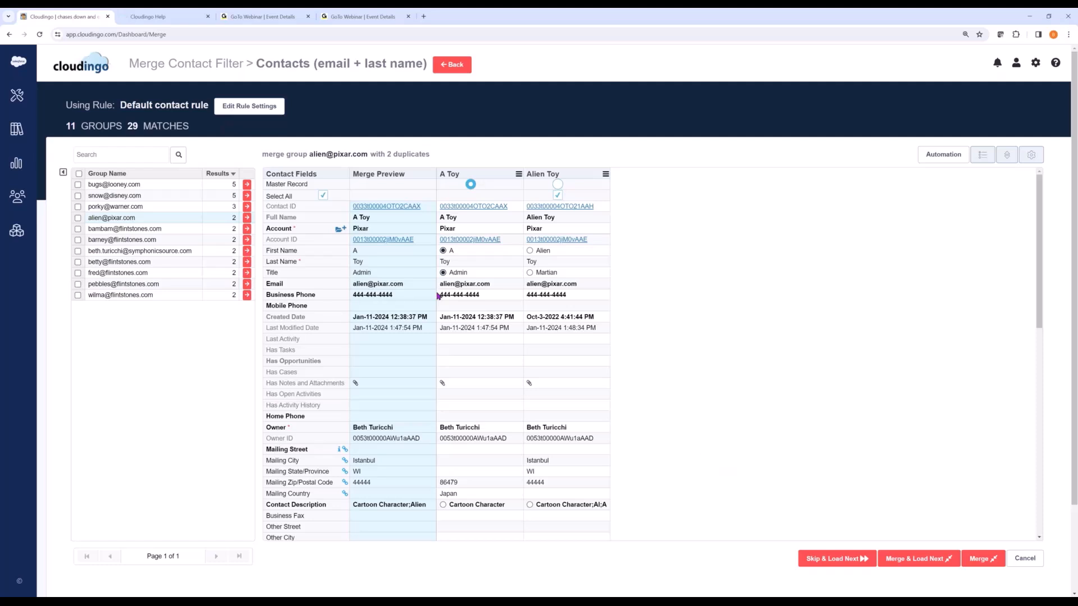
left_click(493, 296)
key("ctrl+c")
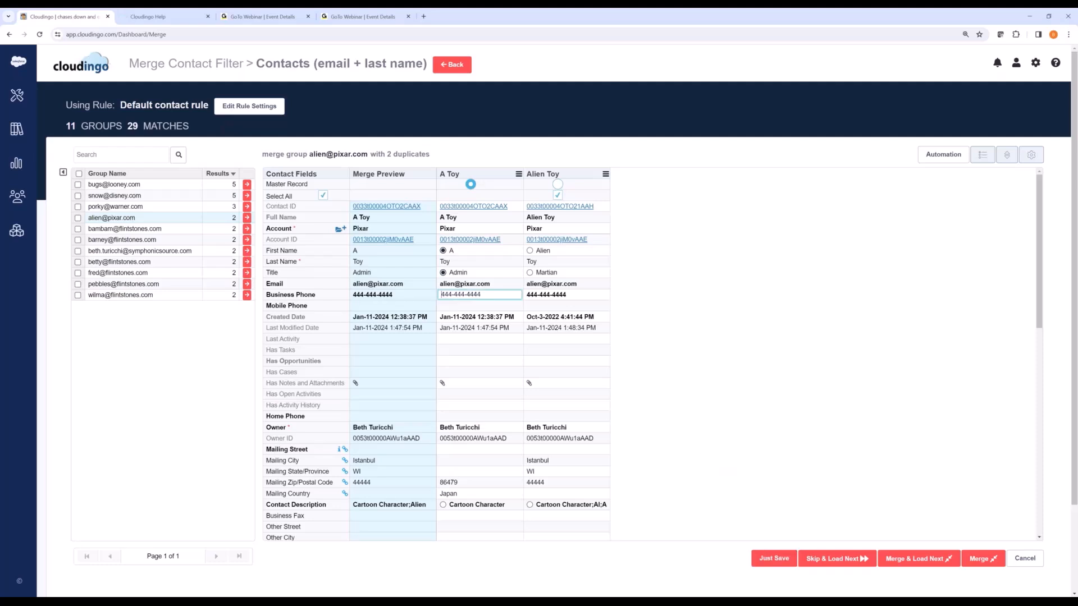
key("BackSpace")
Step: Paste the copied phone number into the Mobile Phone field of both duplicate contacts and save the changes without merging
left_click(446, 305)
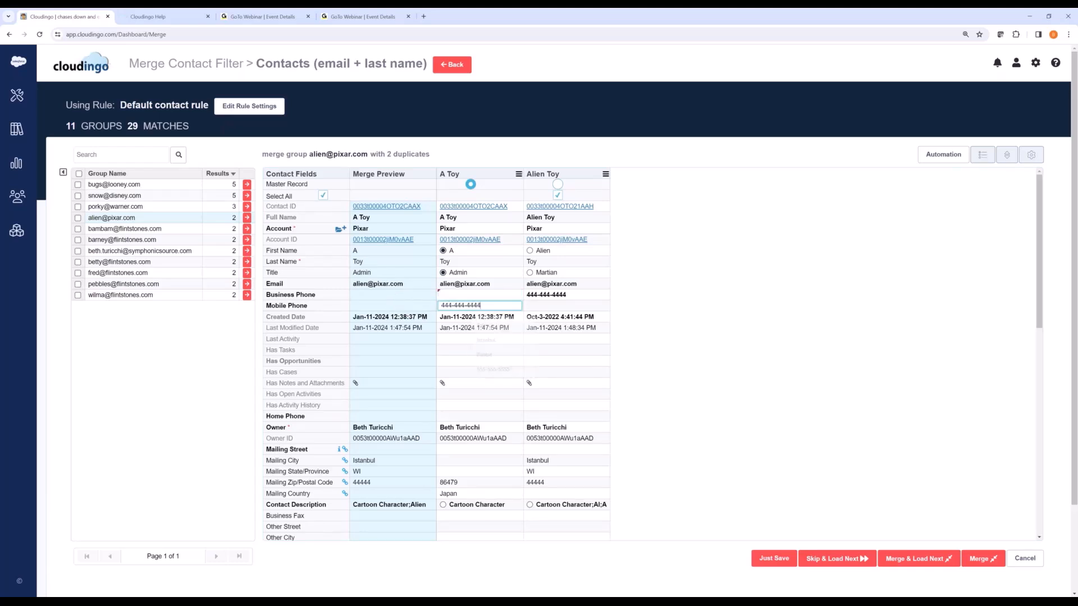
key("ctrl+v")
key("Tab")
key("ctrl+v")
left_click(701, 336)
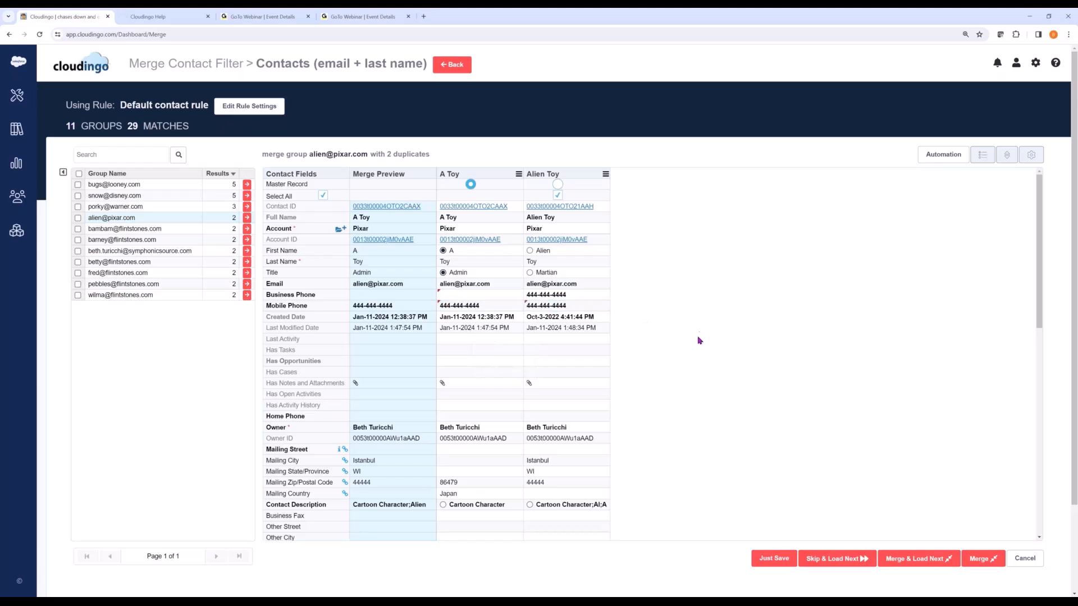
left_click(777, 563)
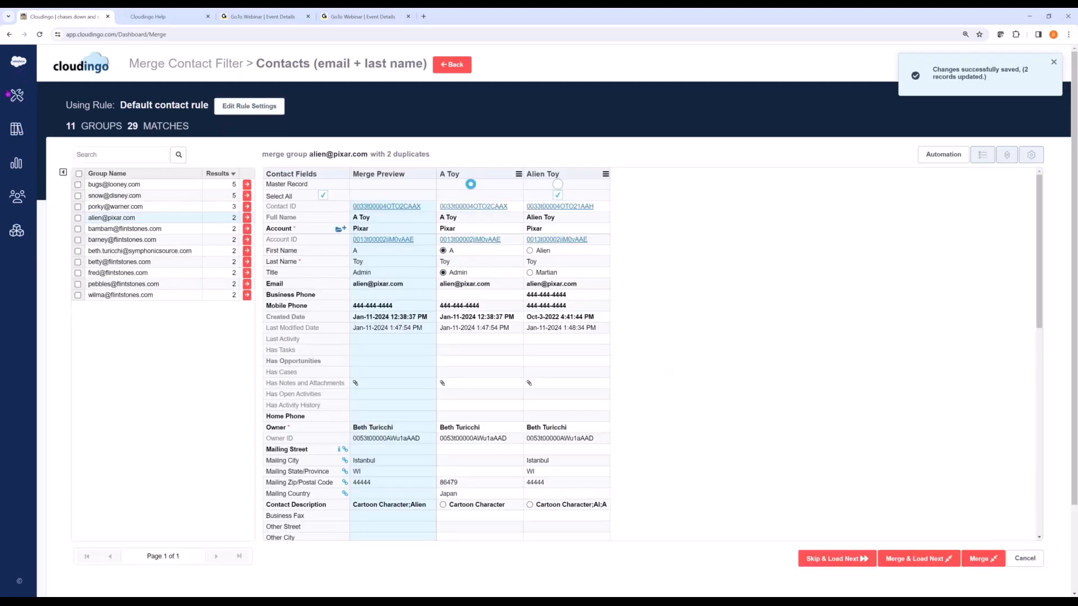
Step: Return to the dedupe filters and open the activity stream of recent merges and updates
mouse_move(21, 111)
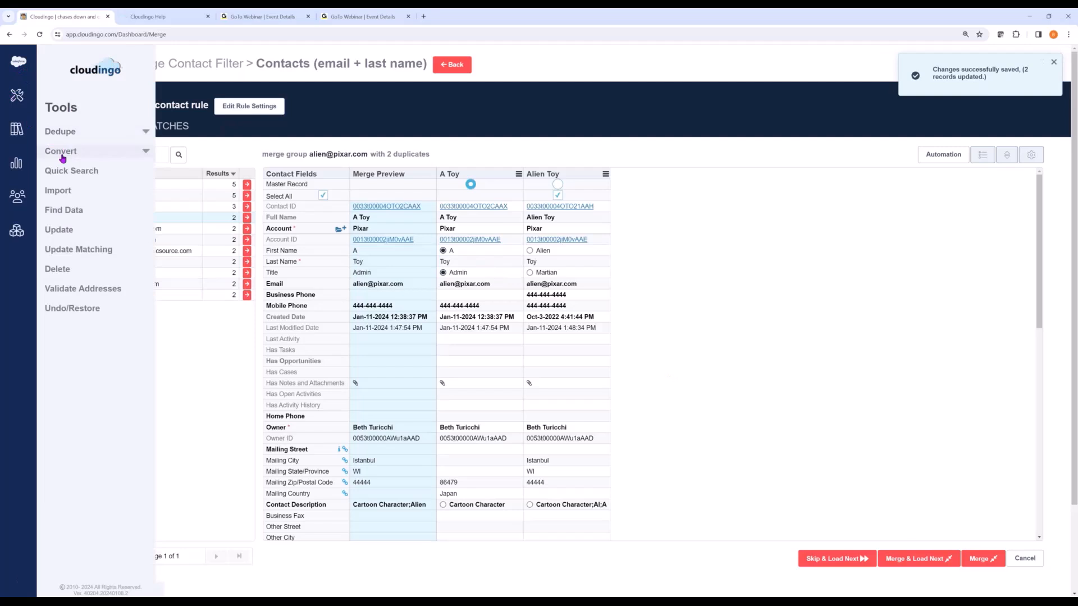
left_click(60, 132)
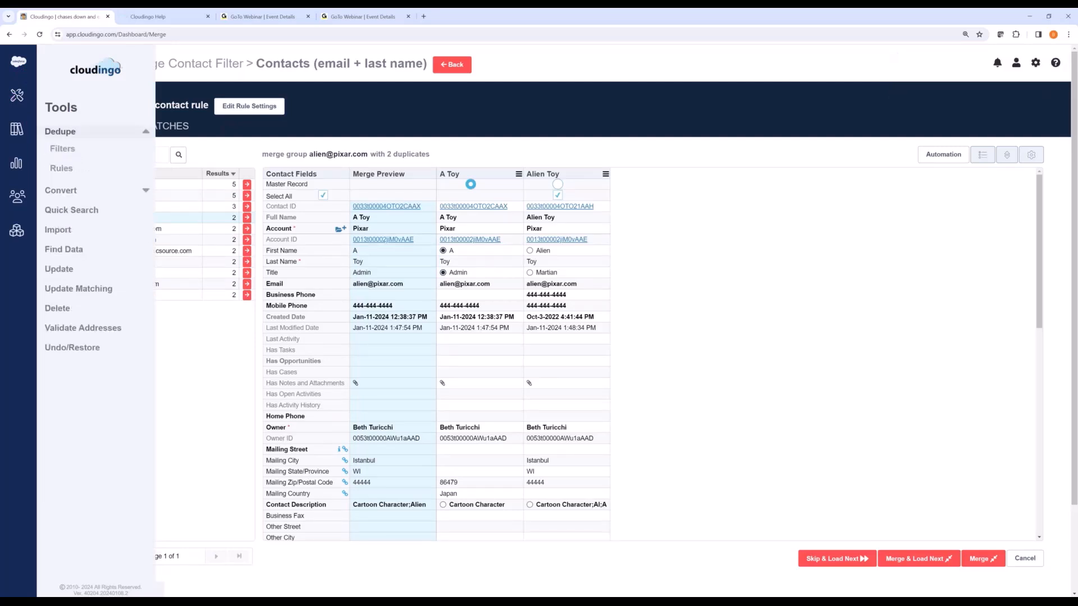
left_click(61, 149)
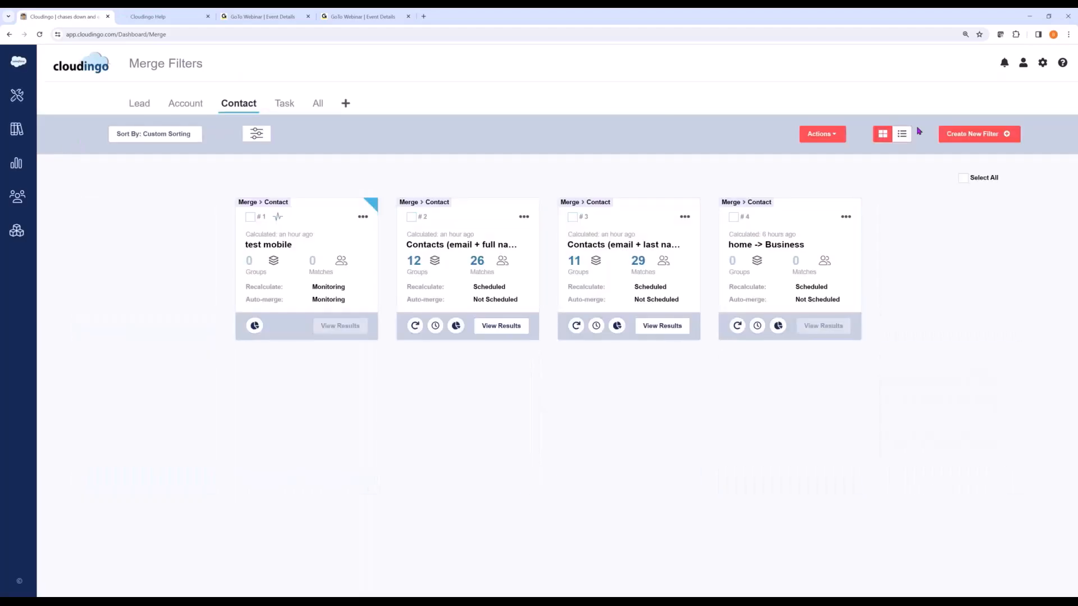
left_click(1004, 65)
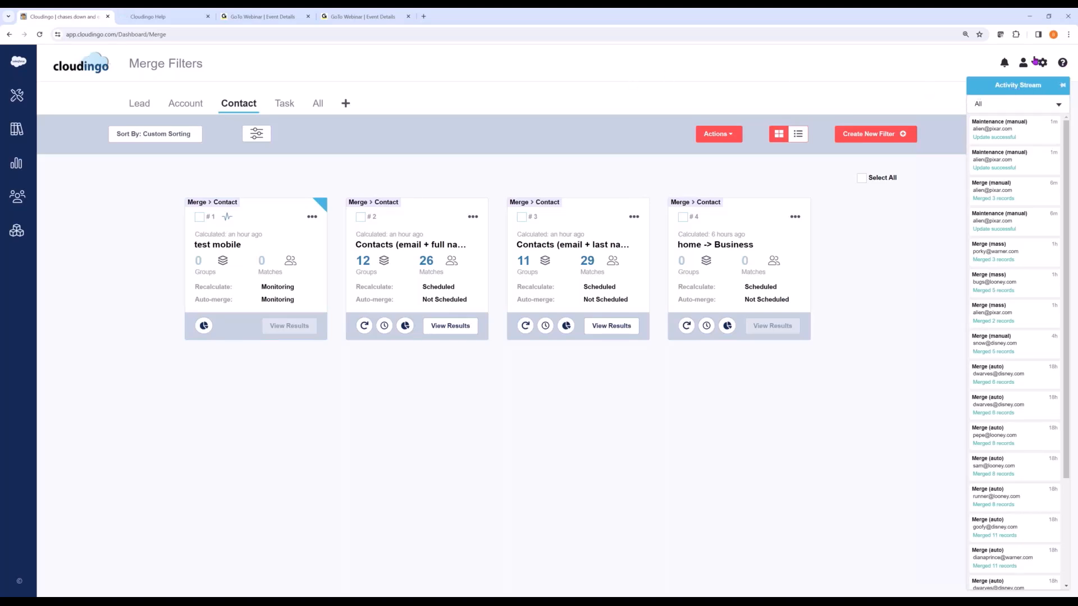
Step: Check the help options, then switch to the Cloudingo help center and look through the Import Basics article
left_click(1062, 63)
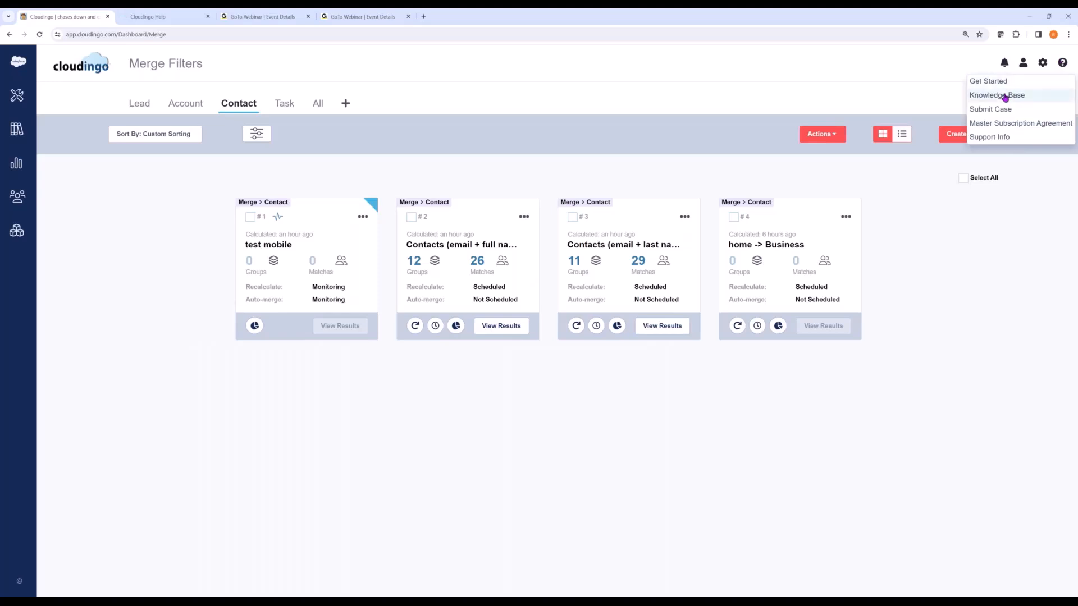
left_click(185, 27)
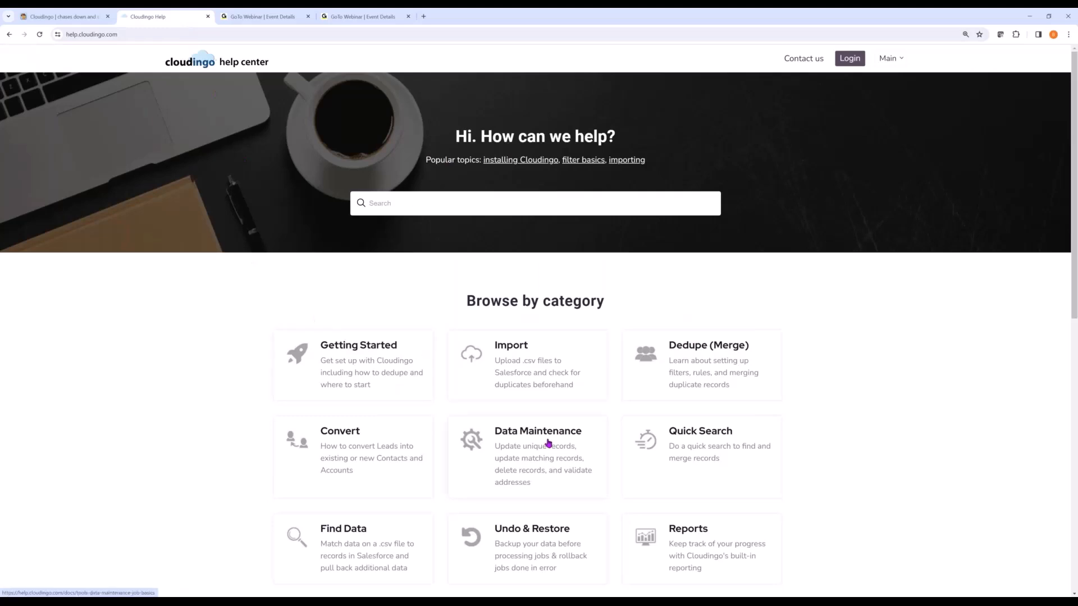
left_click(510, 350)
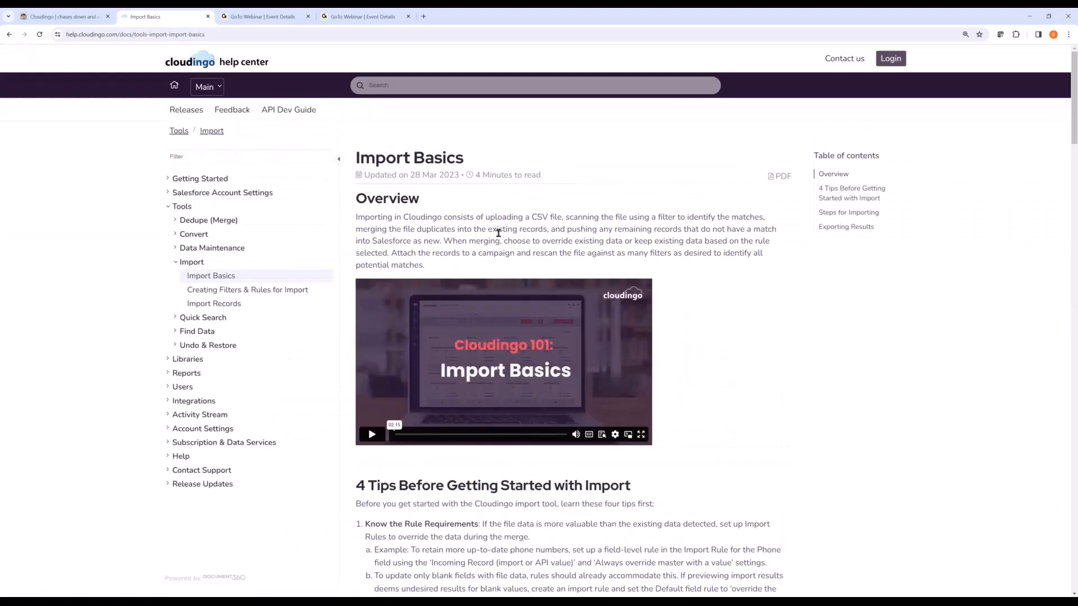
scroll(710, 430, "down", 10)
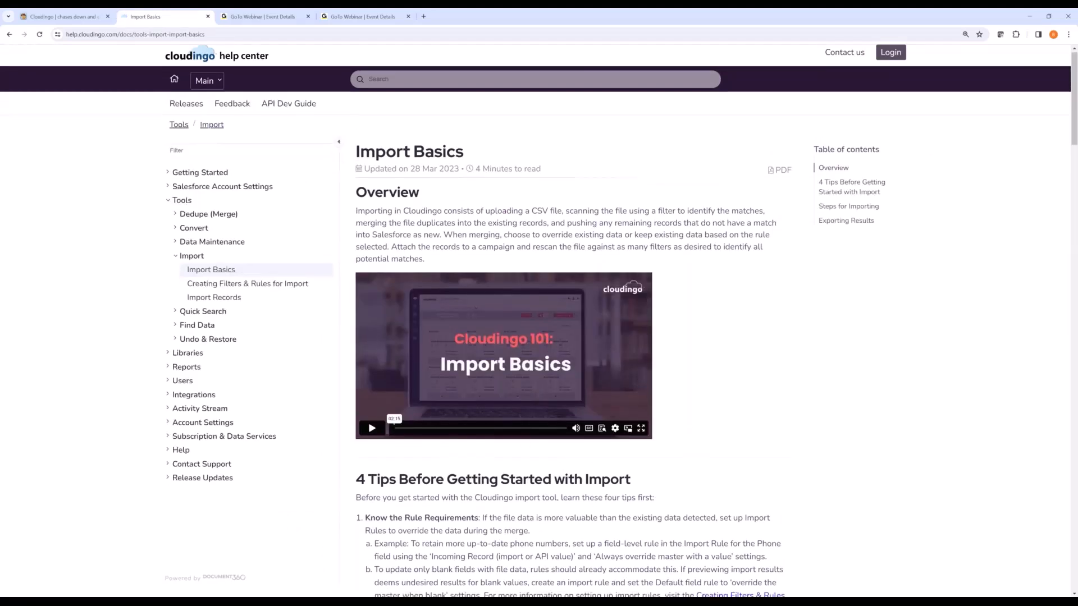
scroll(570, 337, "down", 7)
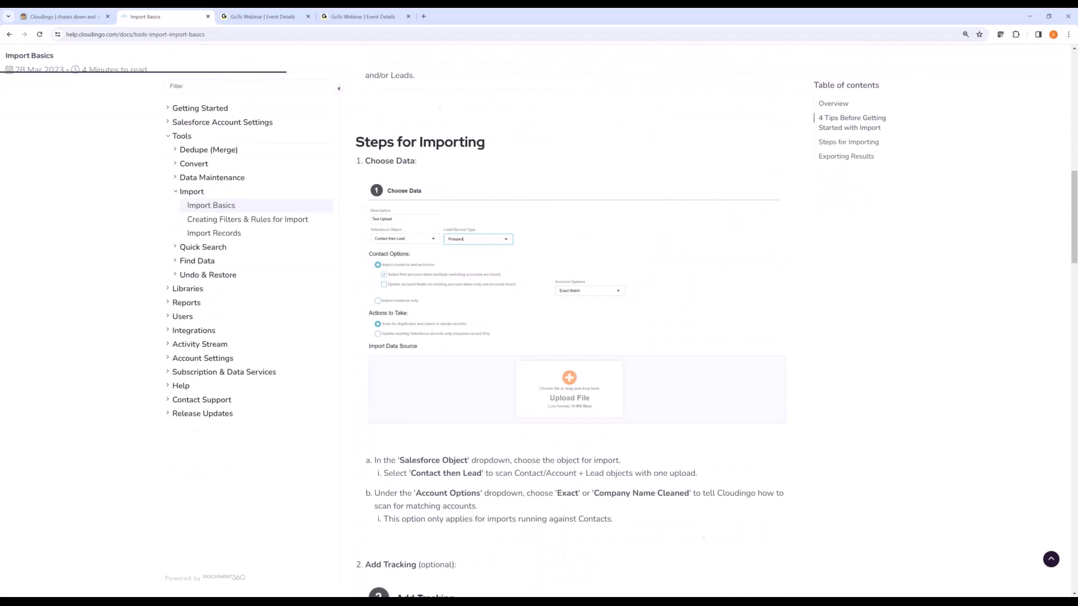
scroll(570, 337, "up", 15)
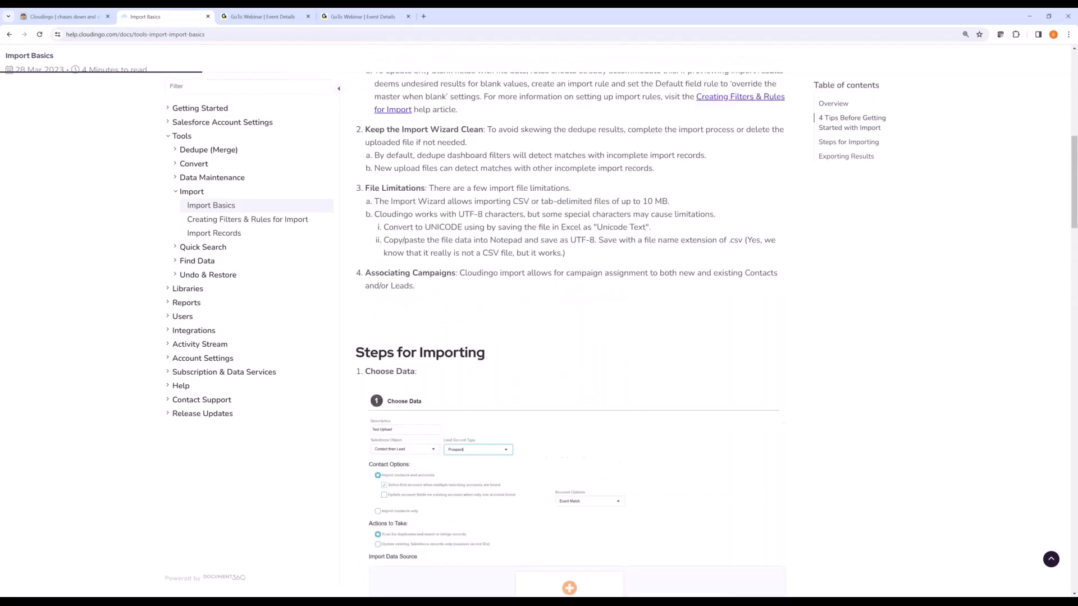
scroll(570, 337, "up", 3)
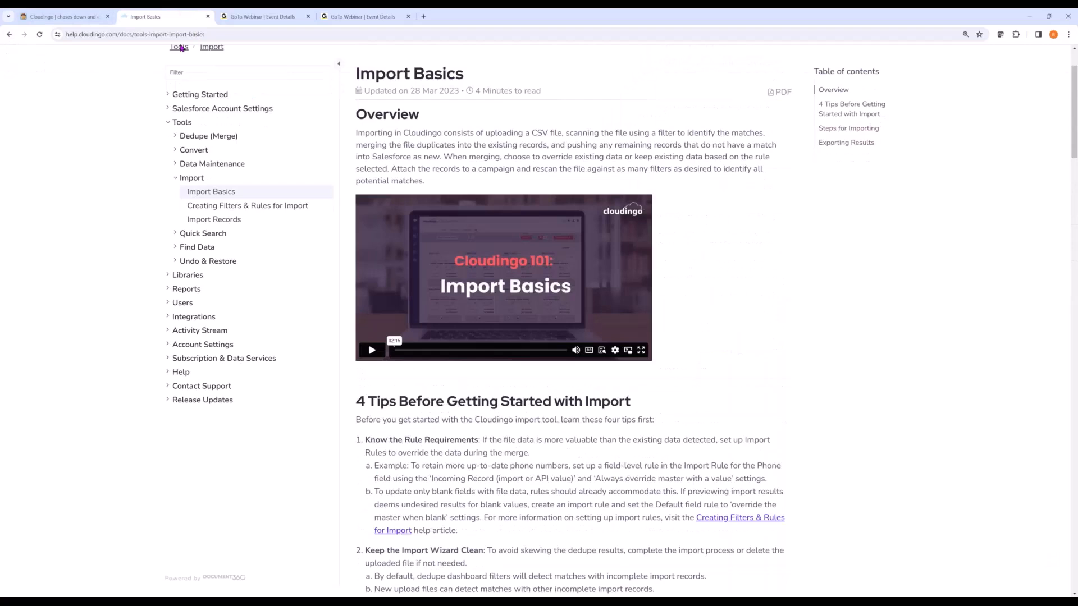
Step: Switch back to the Cloudingo merge filters and view the help options, including Submit Case
left_click(68, 17)
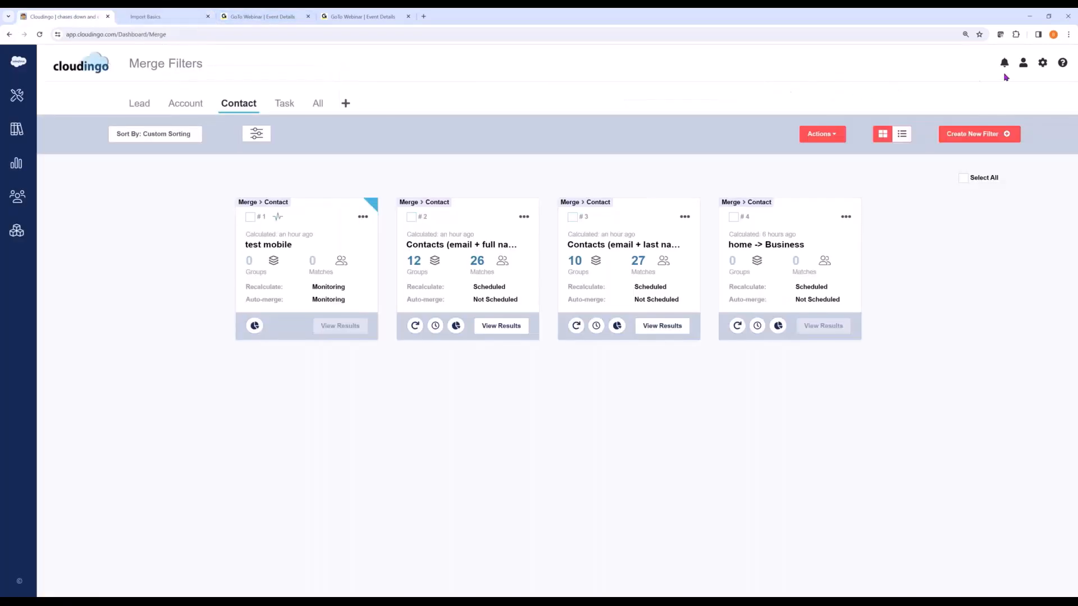
left_click(1061, 64)
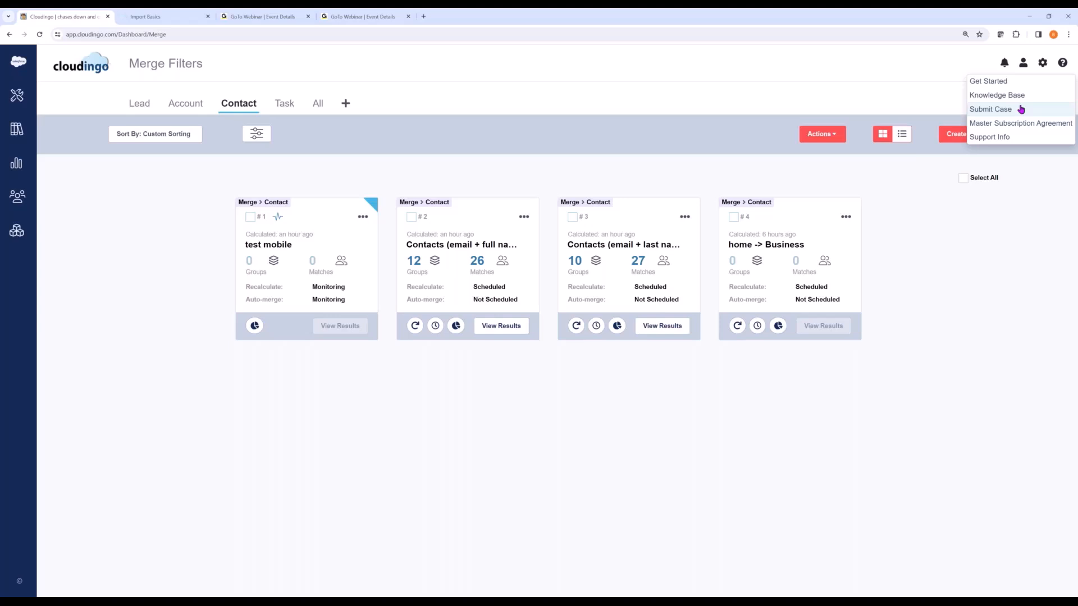
left_click(951, 380)
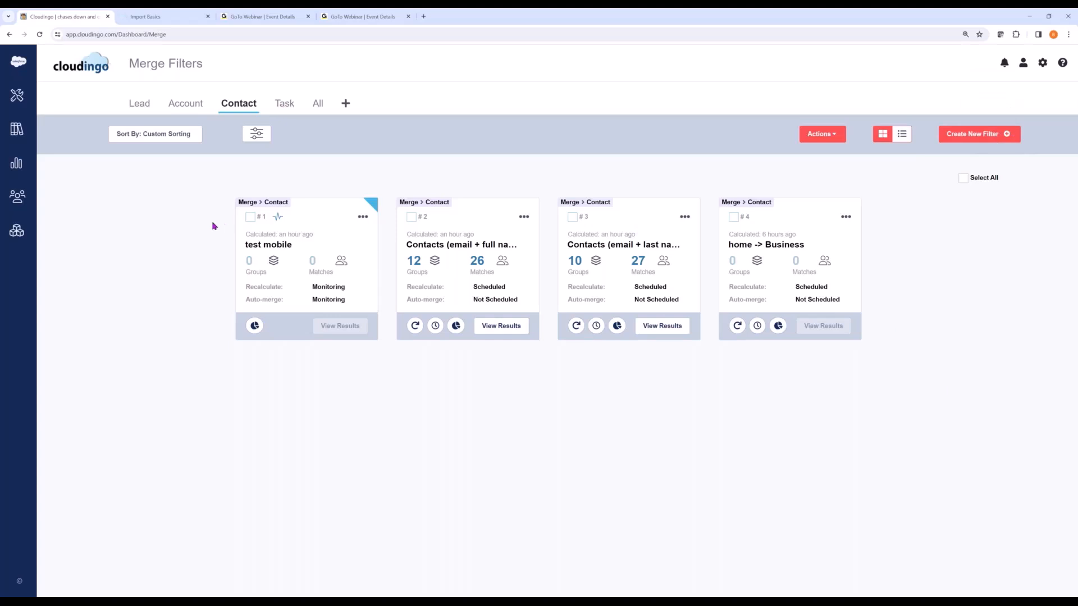
Step: Open the user dashboards and show the dedupe filters assigned to the other listed user
mouse_move(15, 198)
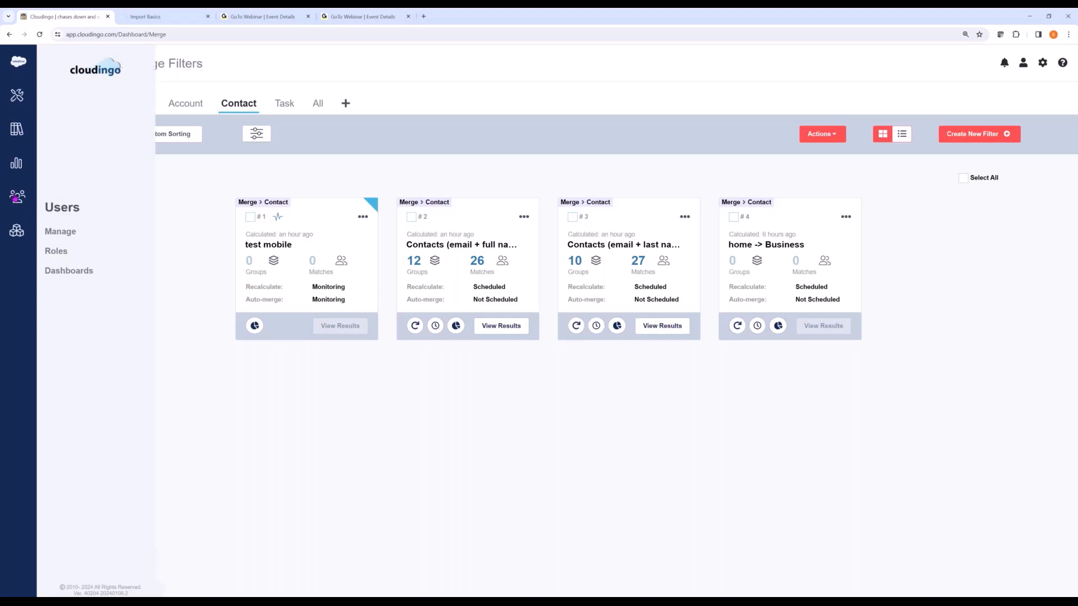
left_click(79, 274)
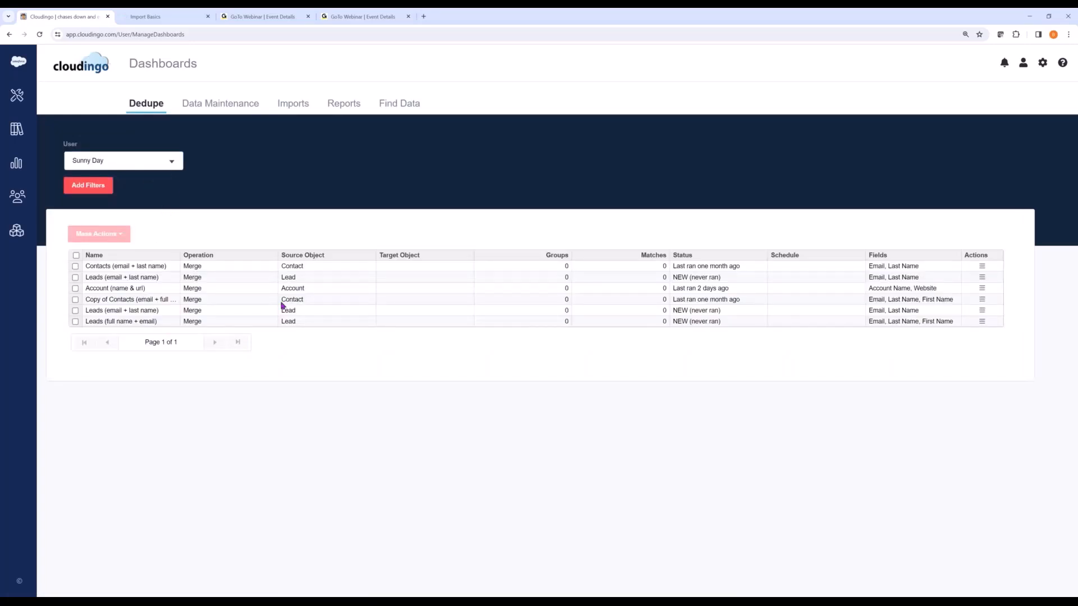
left_click(127, 161)
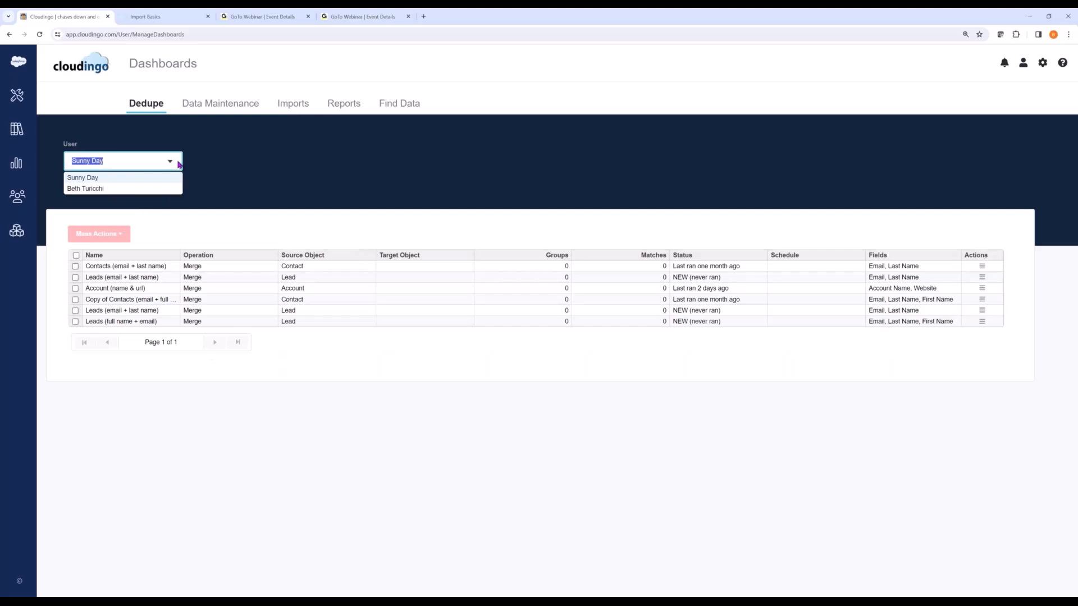
left_click(127, 188)
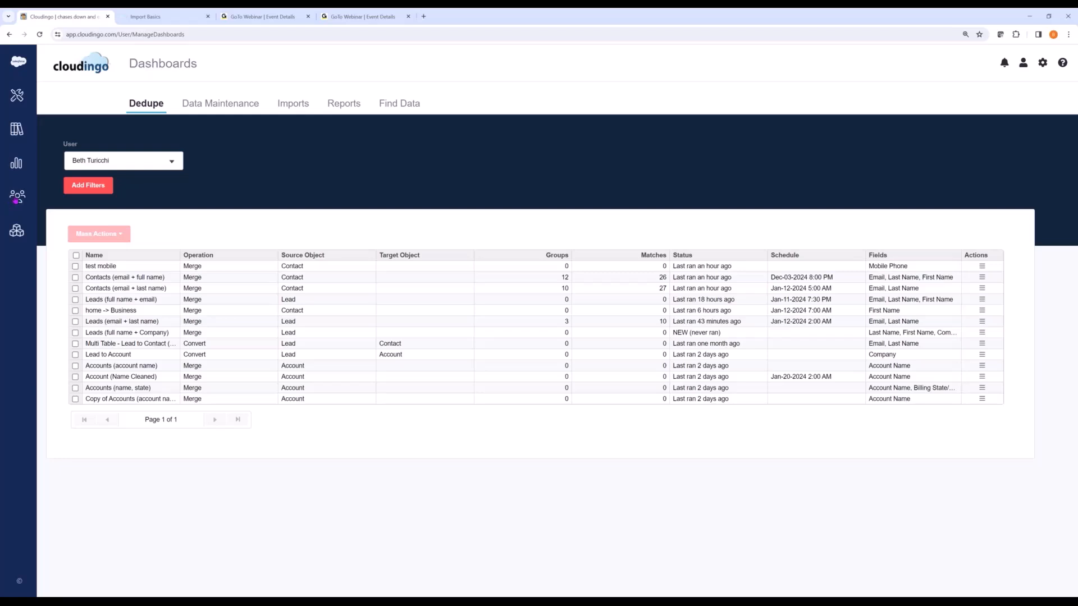
Step: Open the user management page and expand the Dedupe tools to show Filters and Rules
left_click(16, 199)
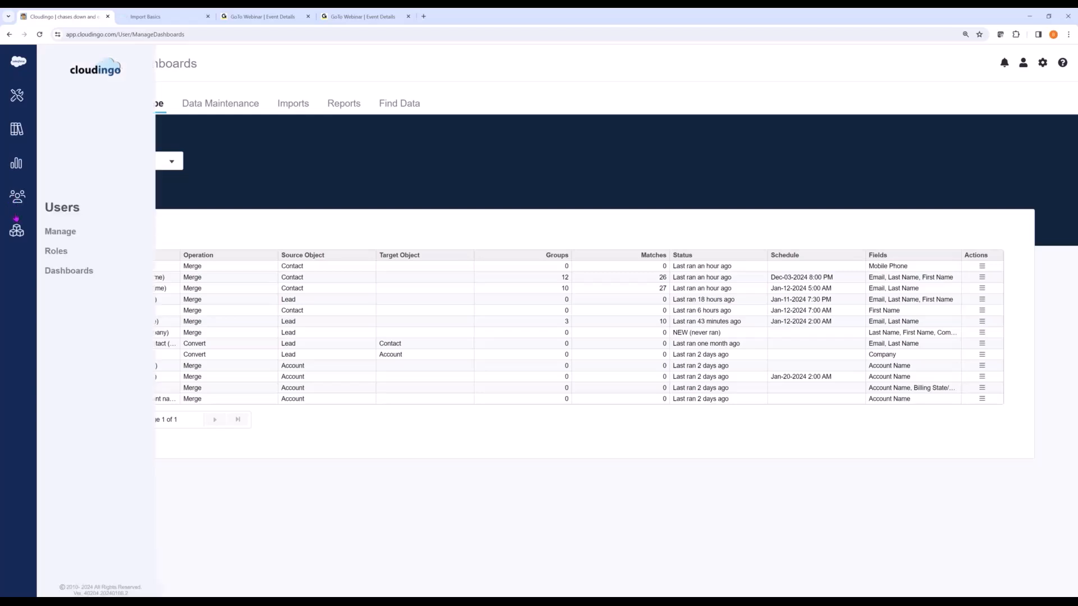
left_click(61, 235)
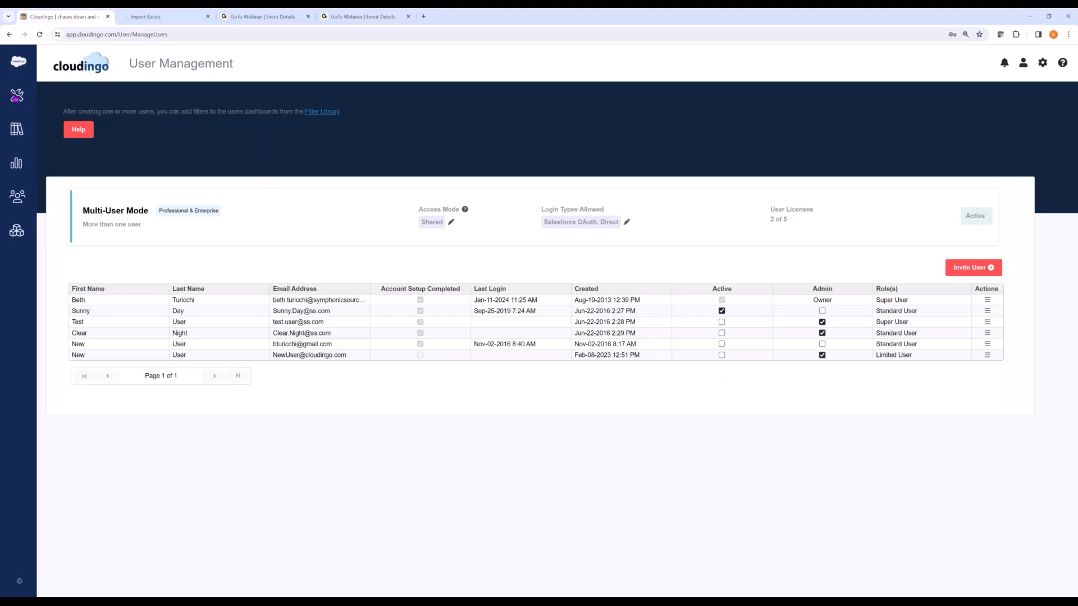
left_click(16, 96)
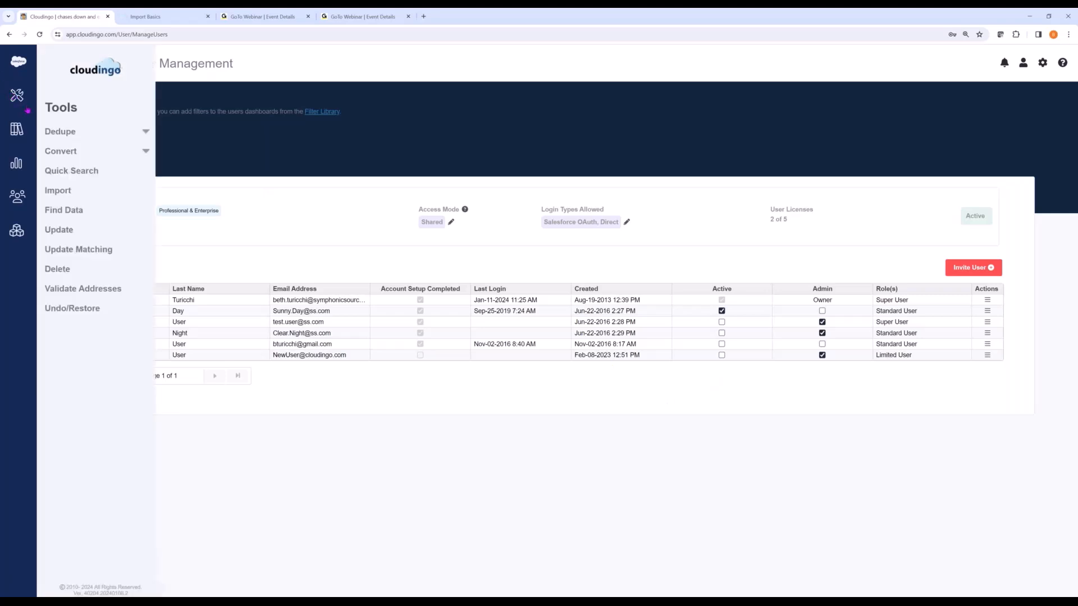
left_click(57, 132)
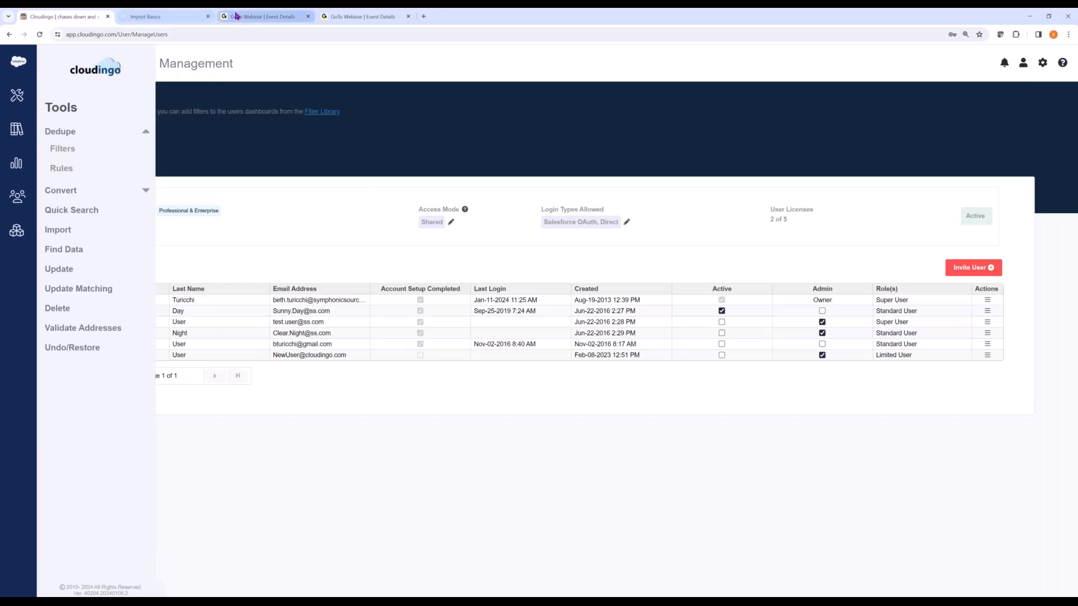
Step: Close the GoTo Webinar pages and return the Cloudingo help center to its home page
left_click(308, 17)
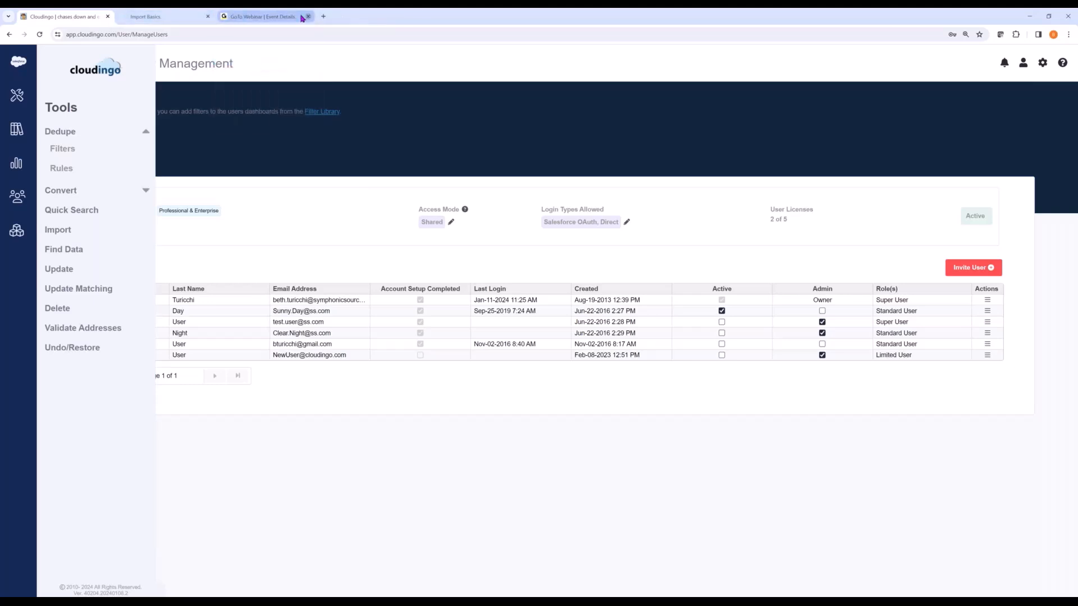
left_click(167, 18)
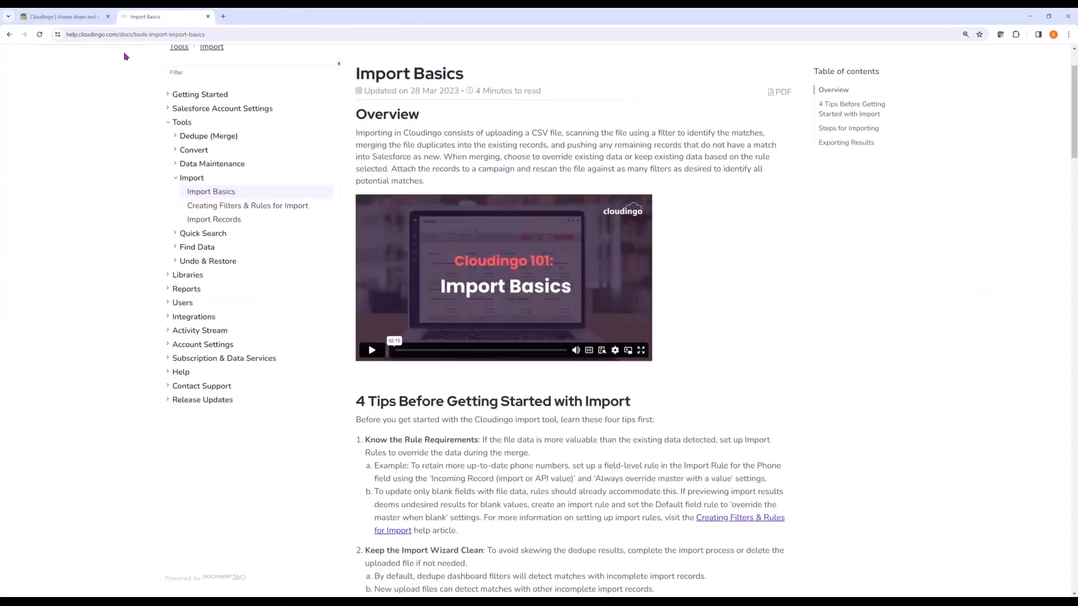
scroll(265, 131, "up", 2)
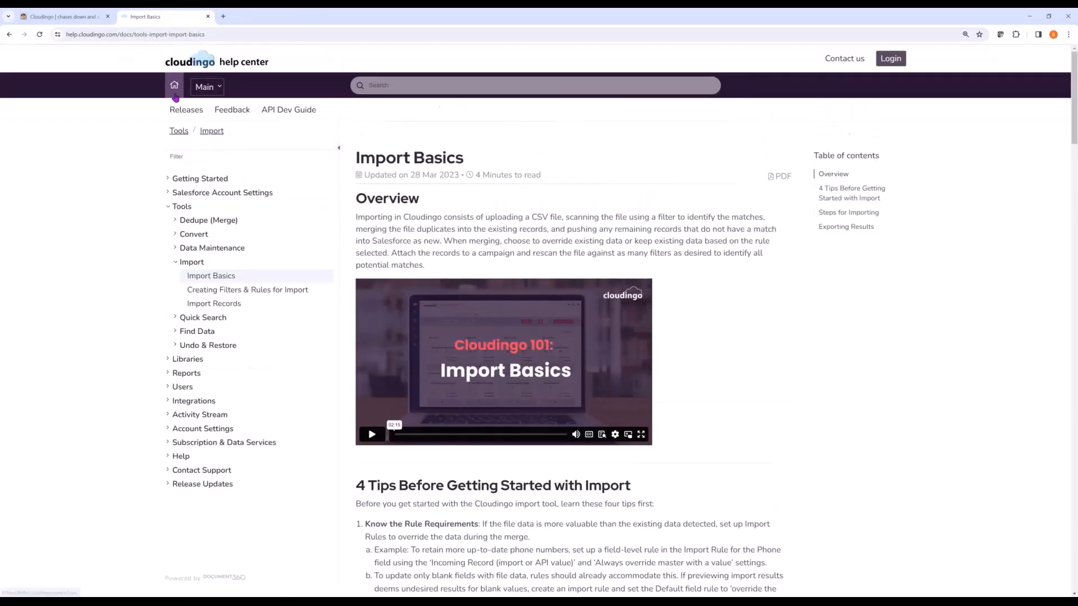
left_click(174, 87)
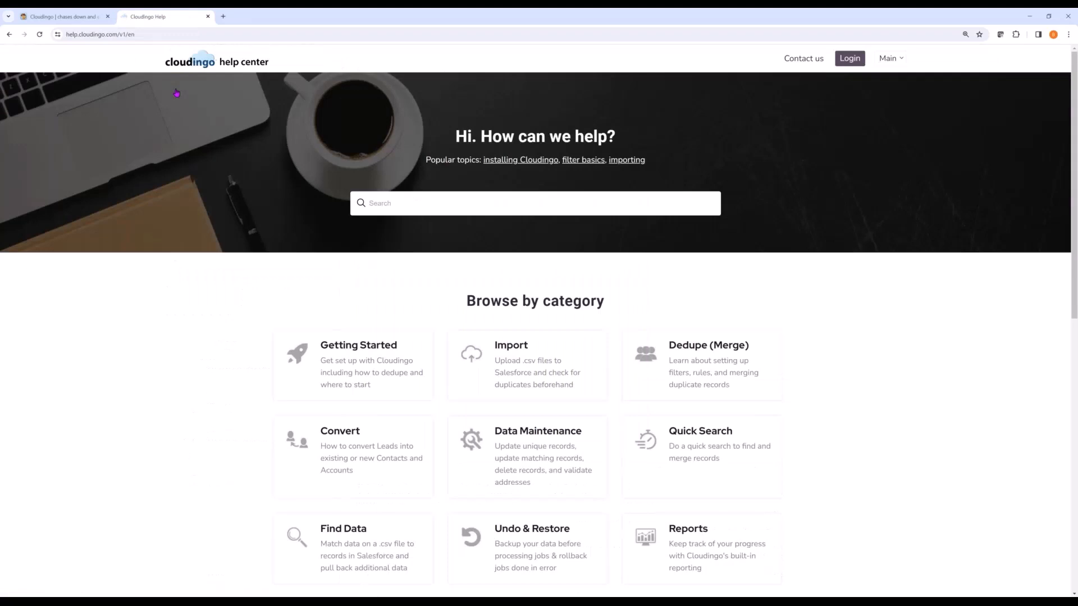